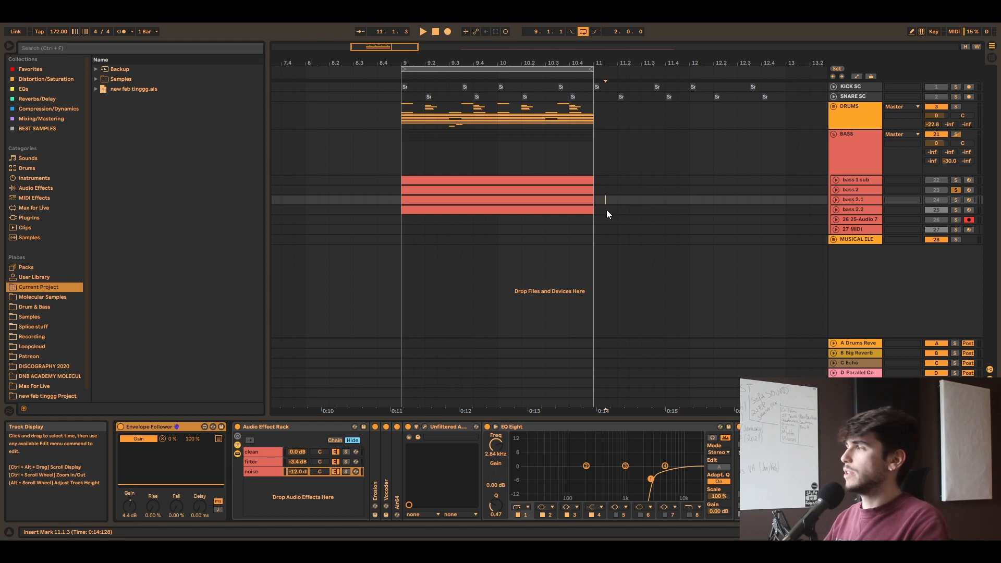
Step: Inspect the device chains of bass 2, bass 2.1 and bass 2.2, and the MIDI notes of bass 2 and bass 2.1
left_click(861, 209)
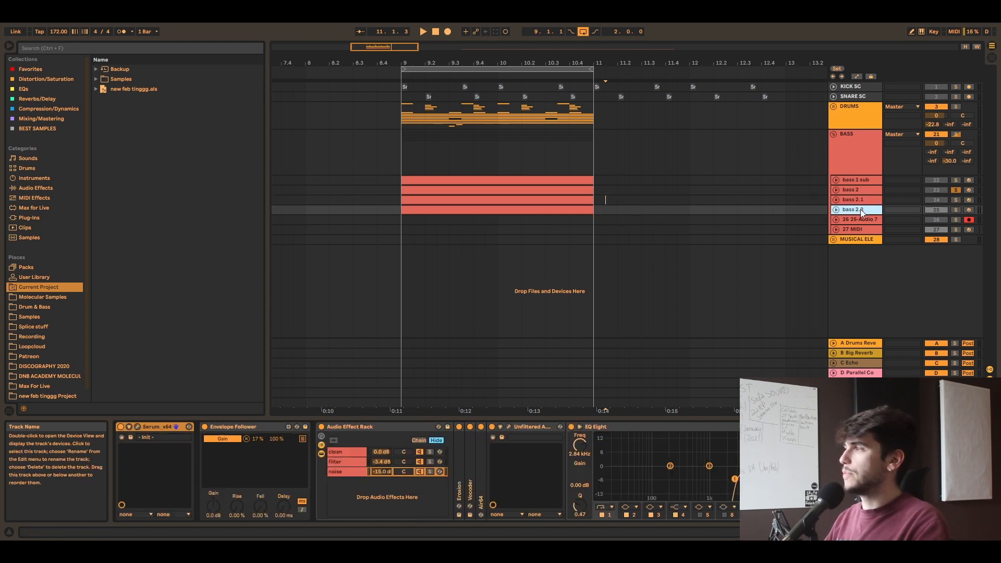
left_click(861, 192)
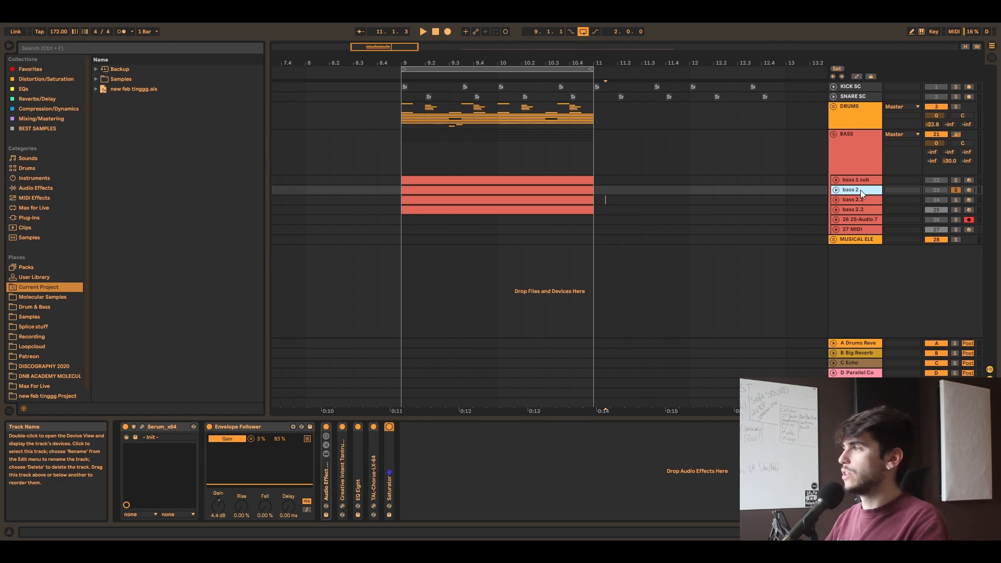
left_click(857, 211)
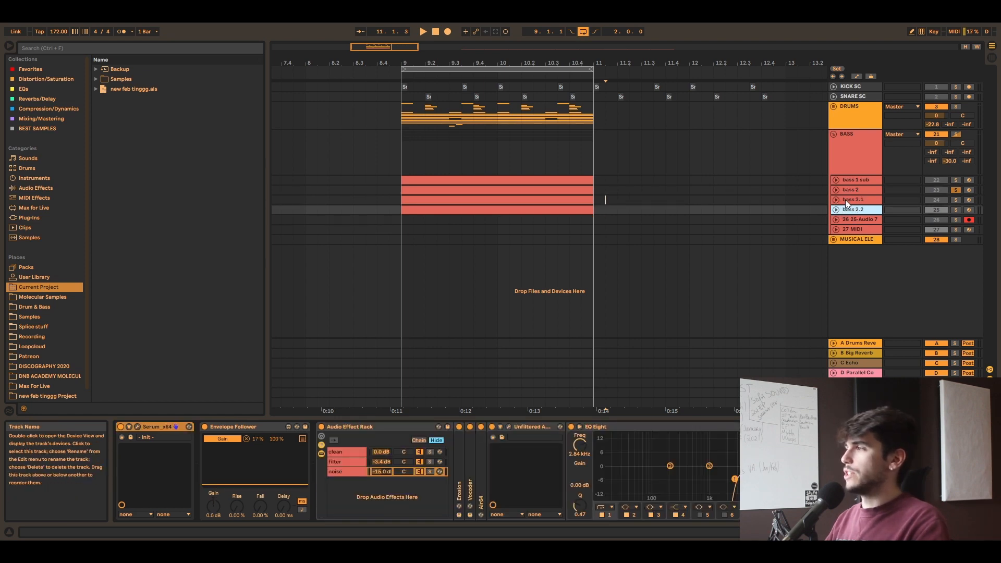
left_click(846, 199)
left_click(836, 198)
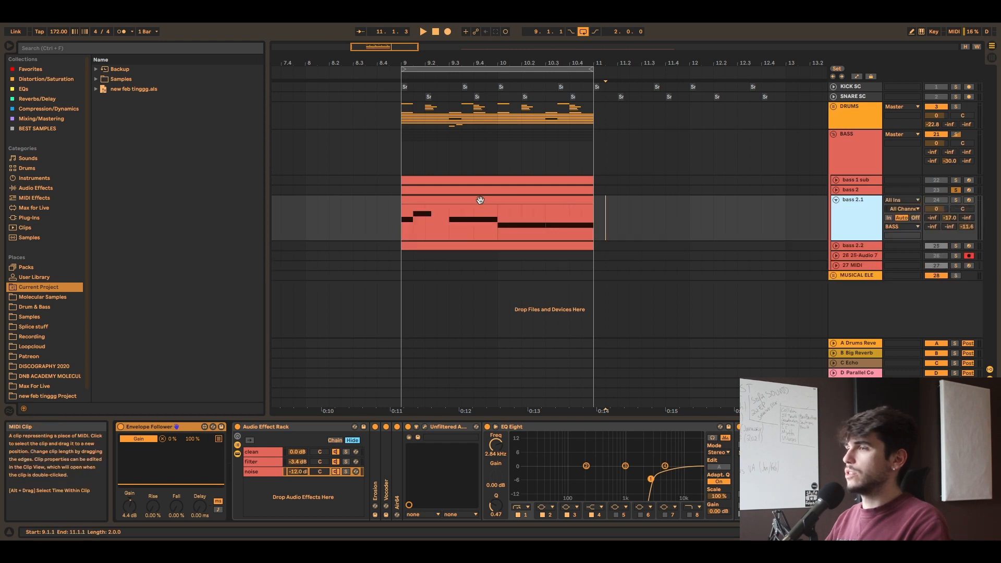
left_click(480, 201)
left_click(837, 200)
left_click(836, 190)
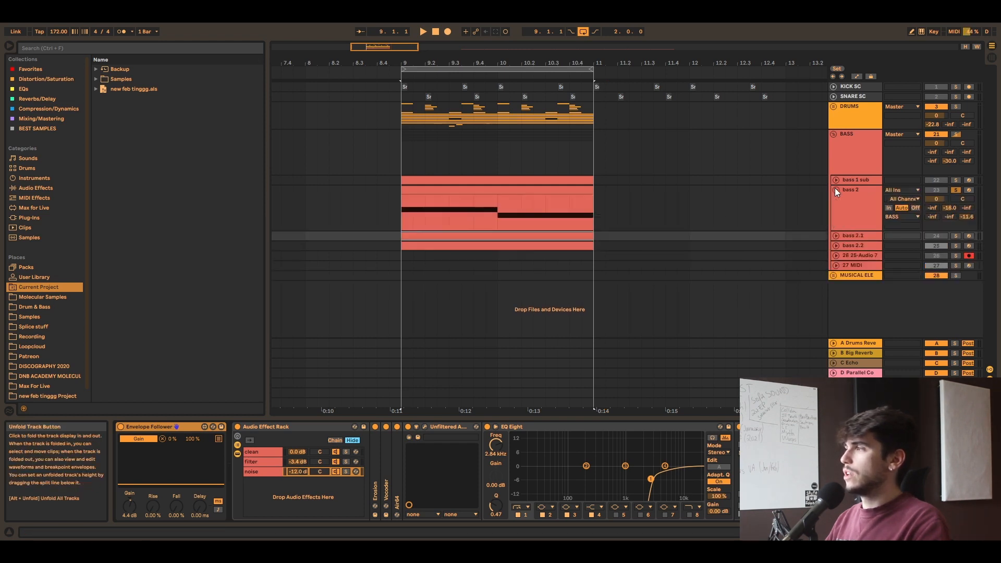
left_click(835, 190)
left_click(855, 210)
left_click(858, 191)
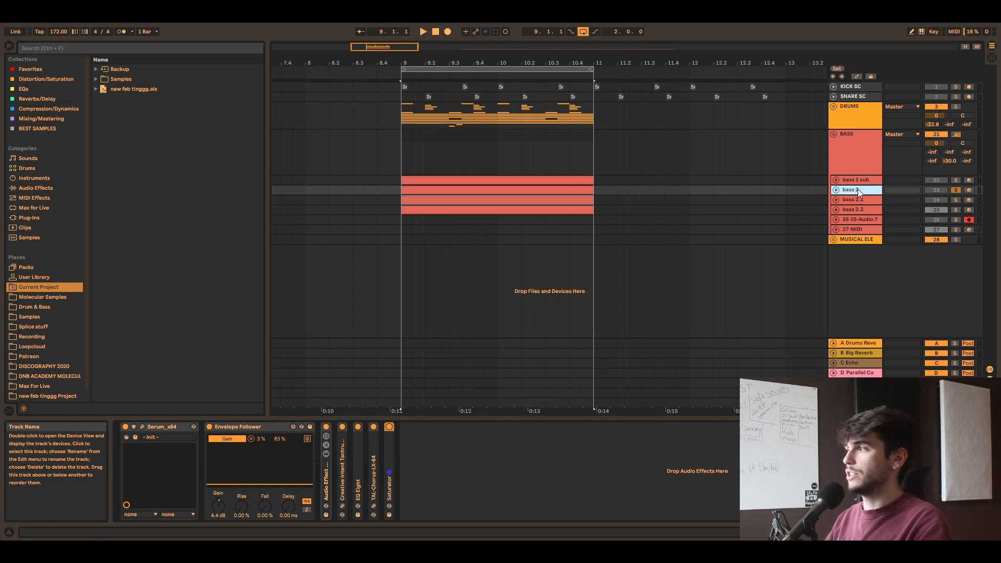
Step: Activate and unsolo the bass 2 track, and play its two-bar loop from bar 9 together with the drums
left_click(936, 190)
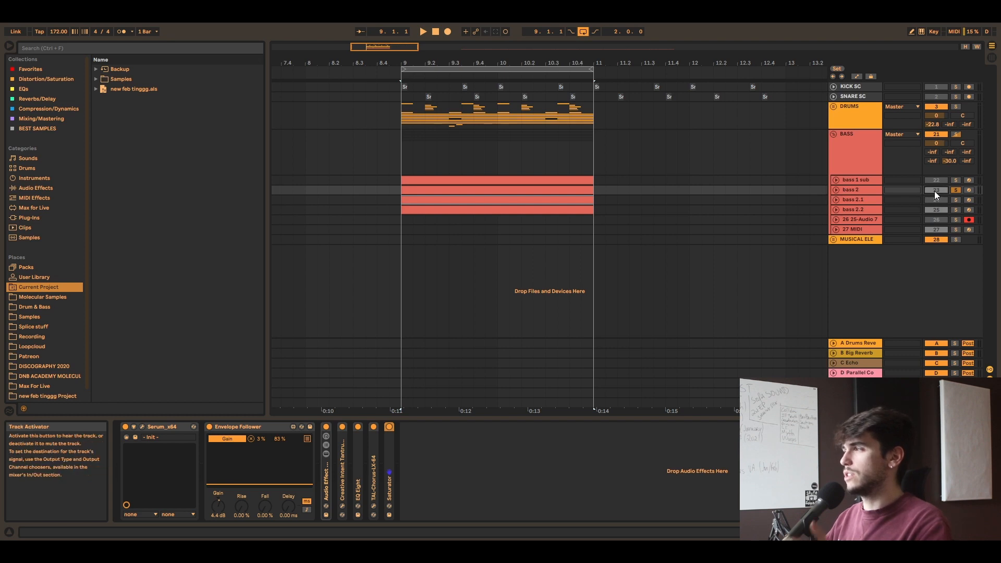
left_click(955, 190)
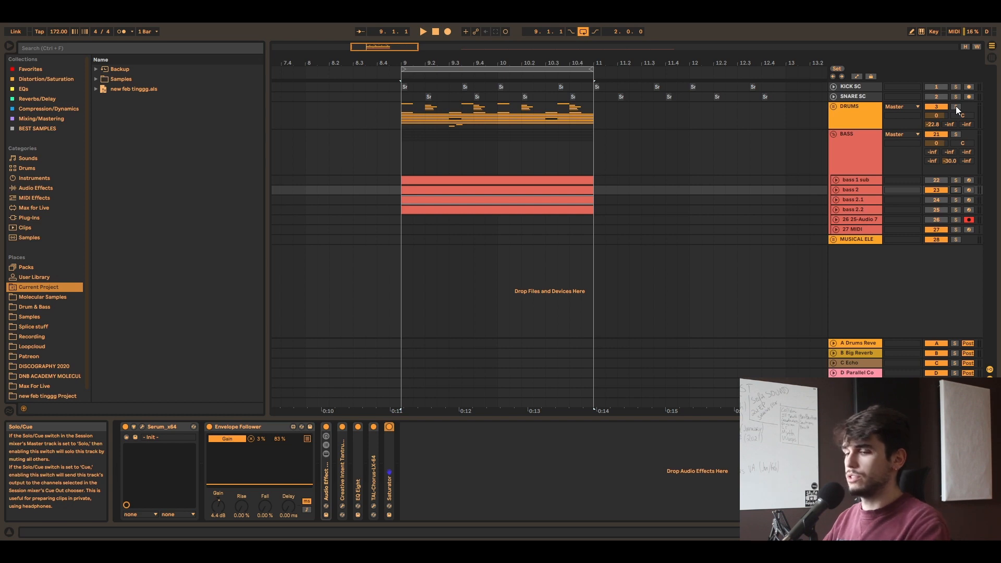
left_click(400, 180)
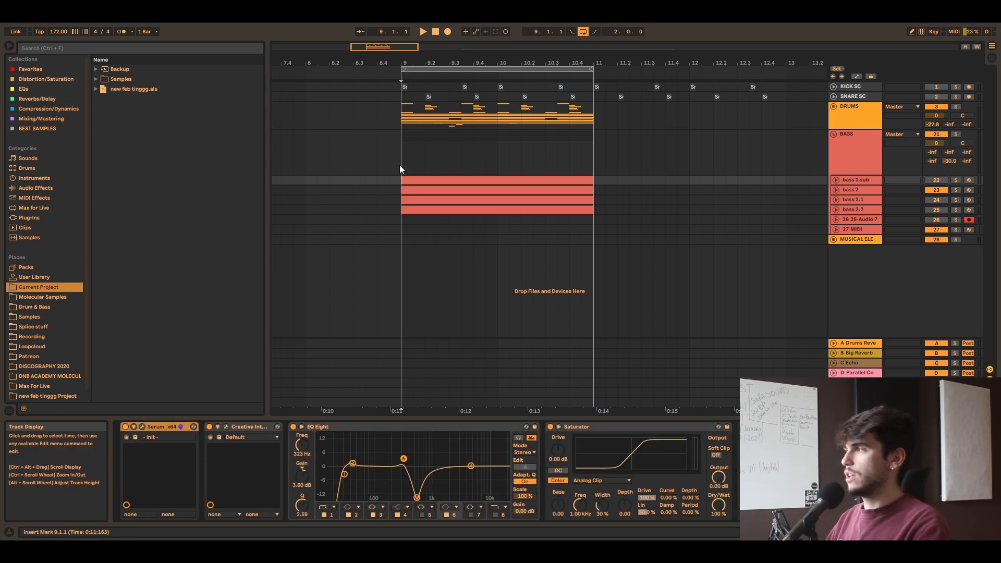
left_click(478, 190)
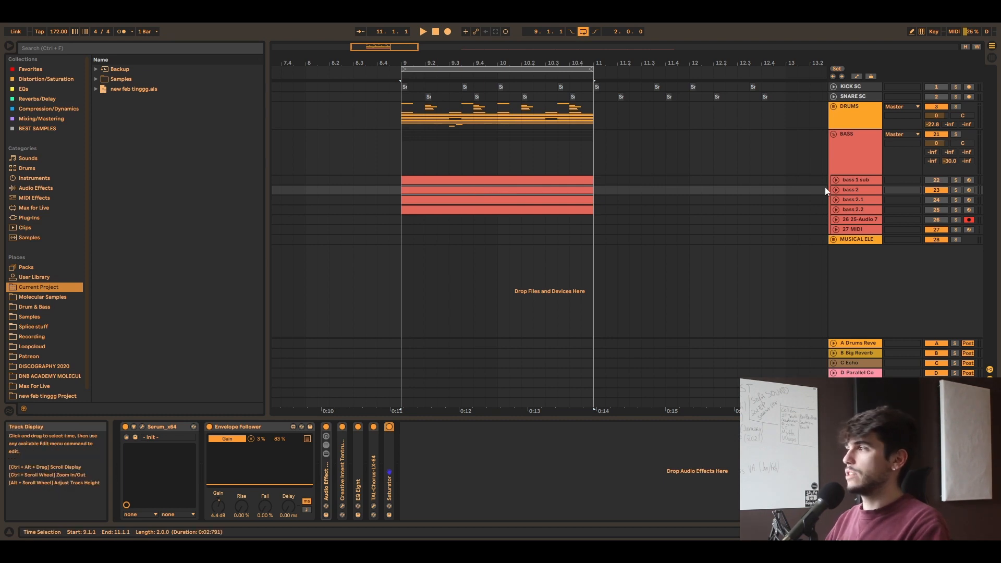
key("space")
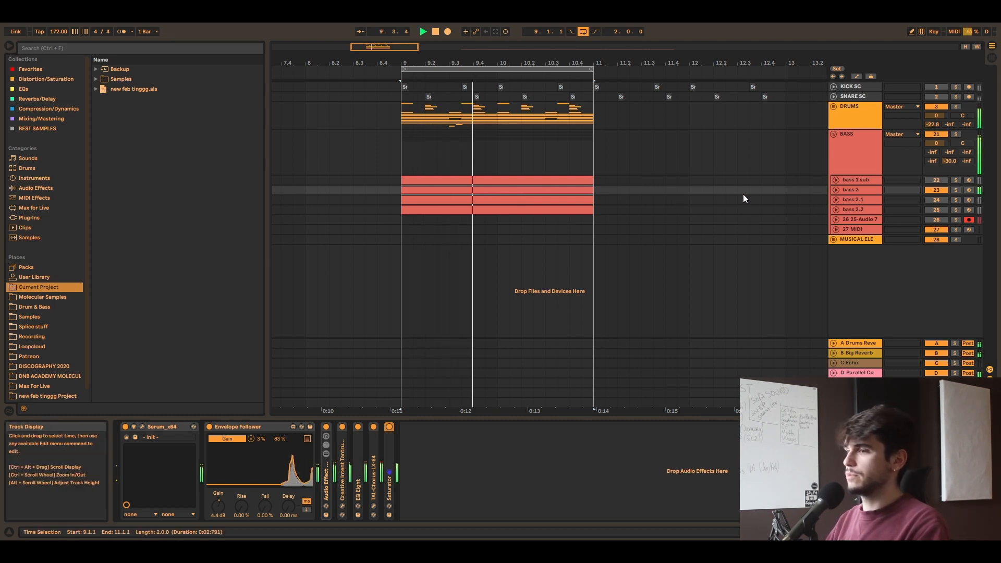
Step: Mute bass 2, activate bass 2.1 instead, and play the loop with the drums
left_click(855, 189)
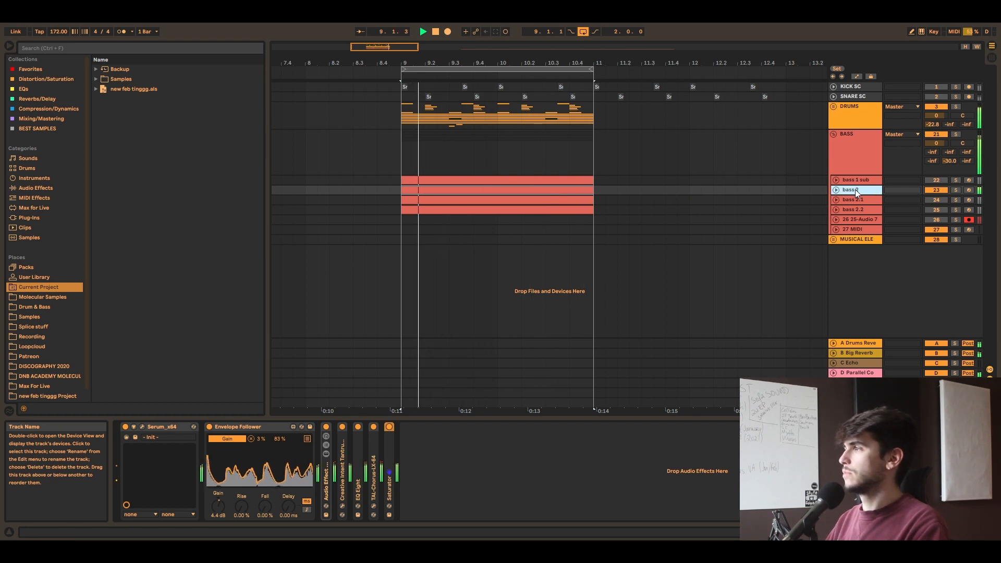
left_click(848, 199)
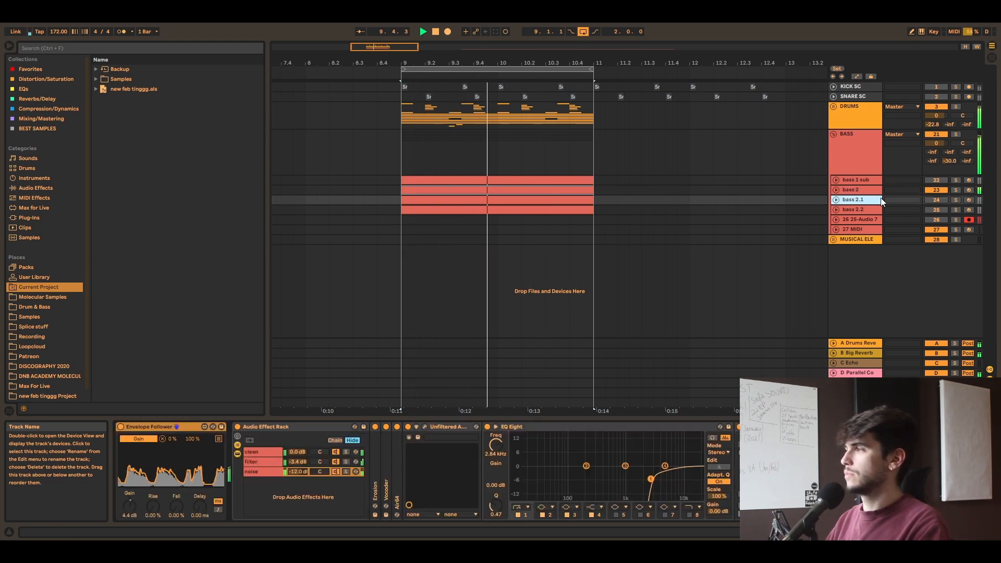
key("space")
left_click(938, 189)
left_click(932, 200)
key("space")
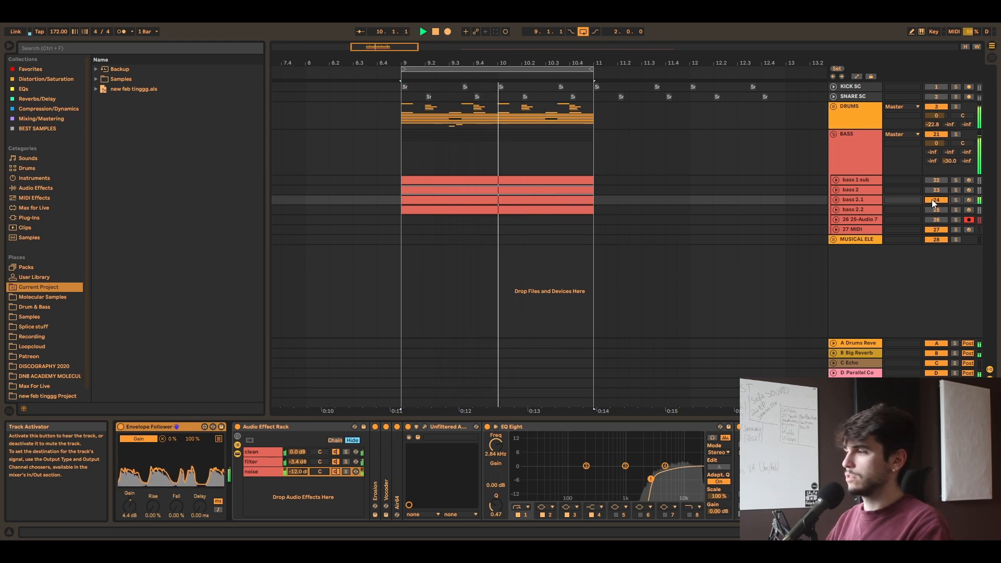
Step: Mute bass 2.1 and activate bass 2.2 to audition it with the drums while the loop plays
left_click(933, 199)
left_click(935, 209)
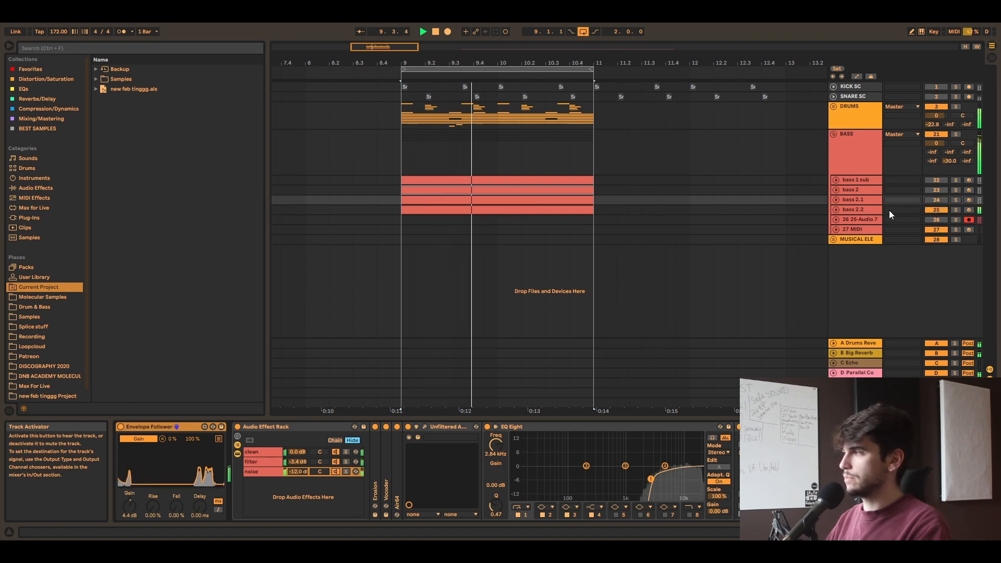
left_click(835, 211)
left_click(835, 211)
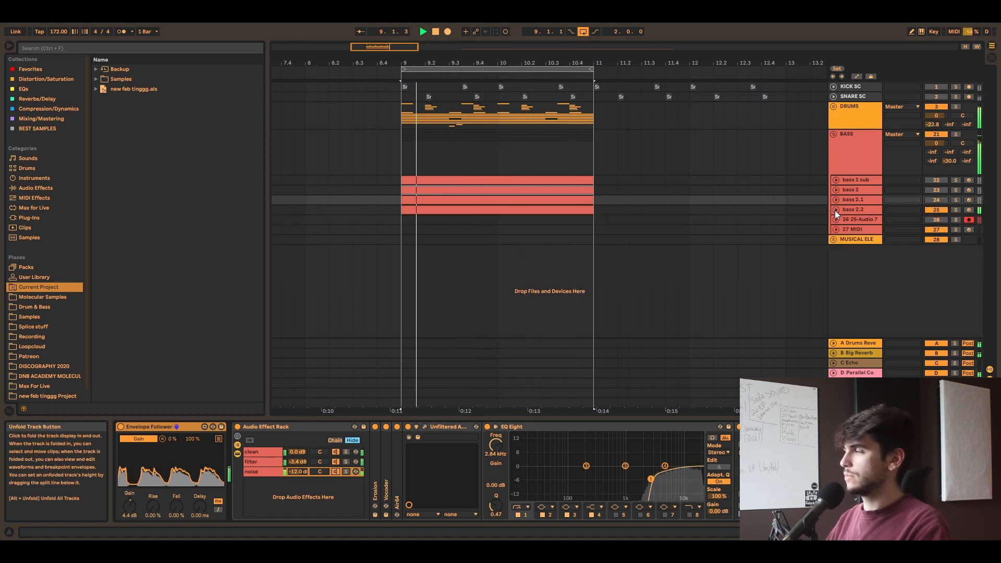
Step: Solo bass 2 and bypass both FabFilter Pro-C 2 sidechain compressors on the BASS group
left_click(879, 190)
left_click(956, 189)
left_click(703, 174)
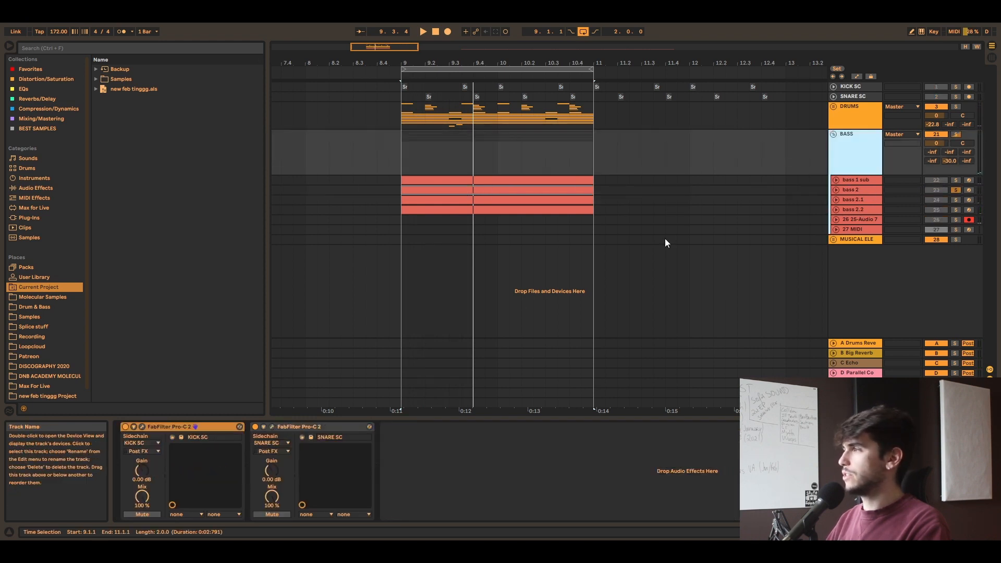
left_click(214, 427)
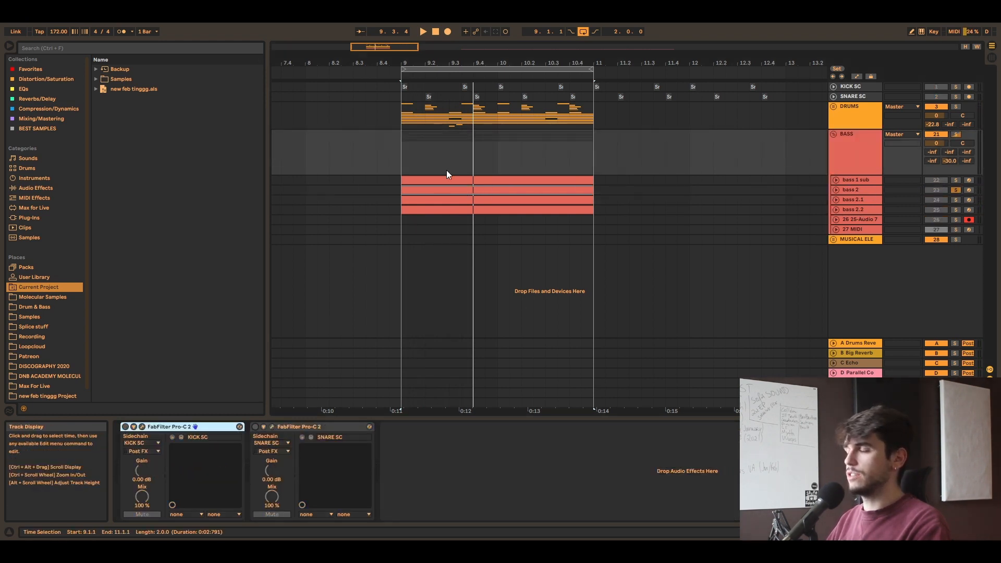
Step: Play the bass 2 track, collapse its Envelope Follower, and expand and bypass its Audio Effect Rack
left_click(835, 191)
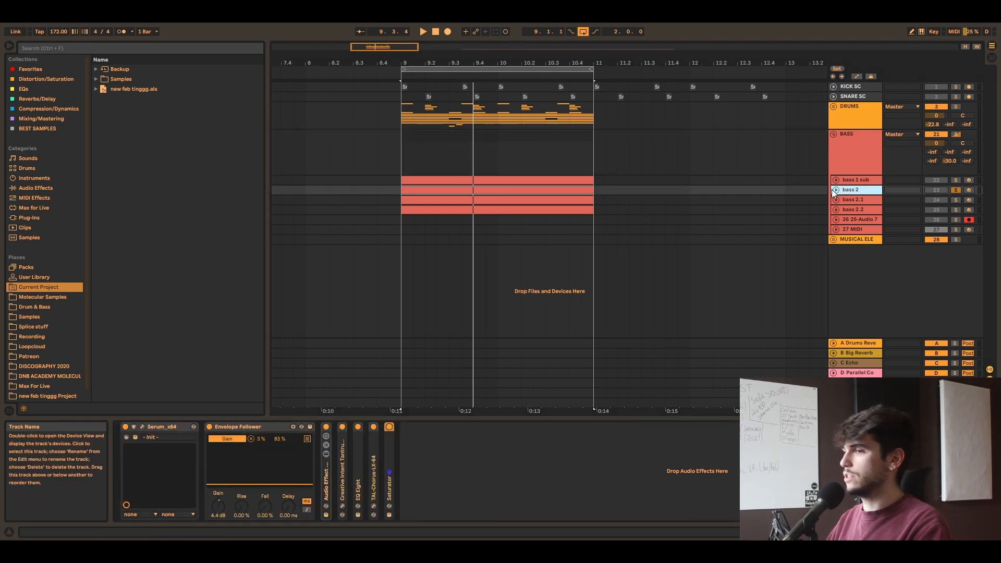
key("space")
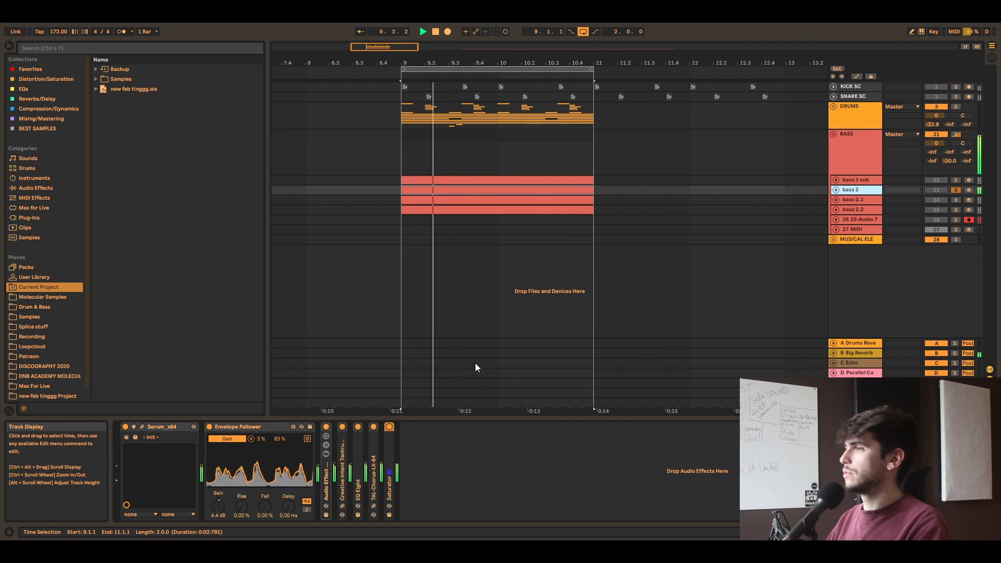
double_click(245, 427)
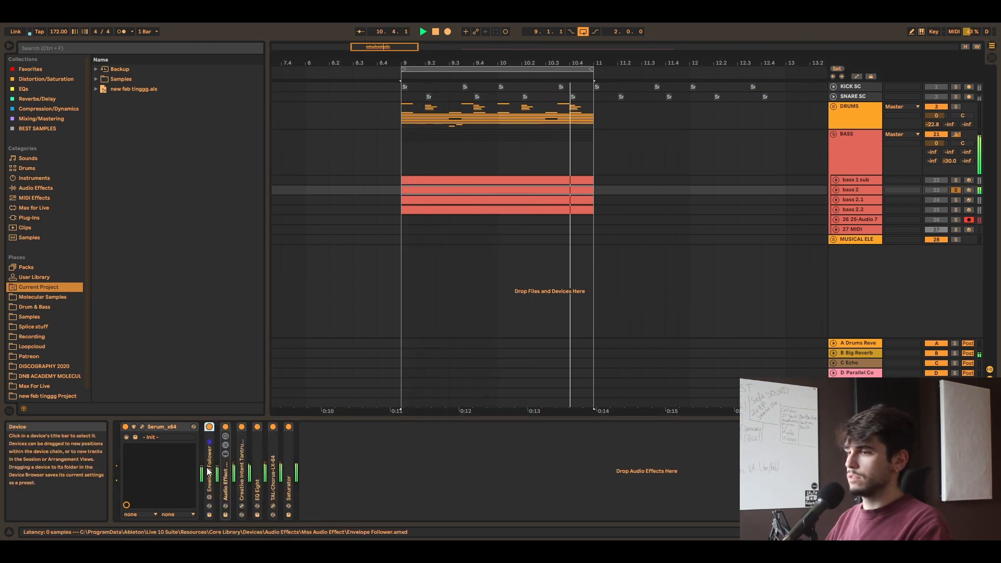
double_click(225, 469)
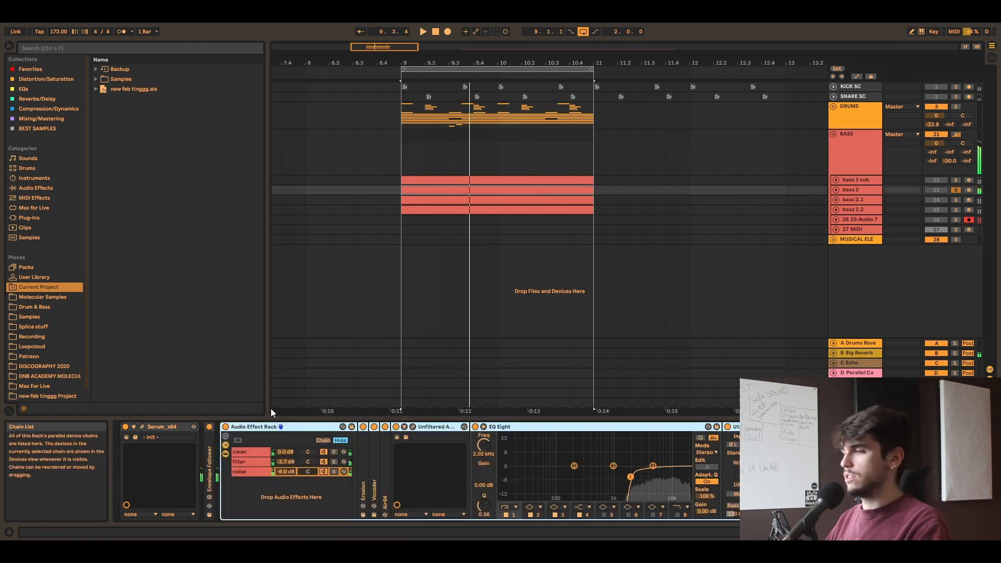
left_click(226, 427)
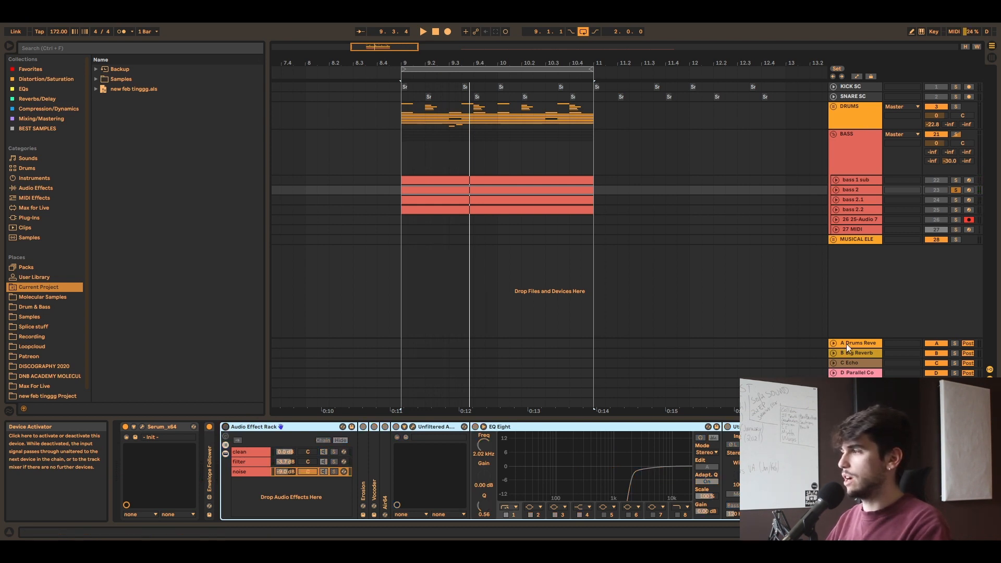
Step: Unfold bass 2 and set its send to the Big Reverb return to -15 dB during playback
left_click(937, 383)
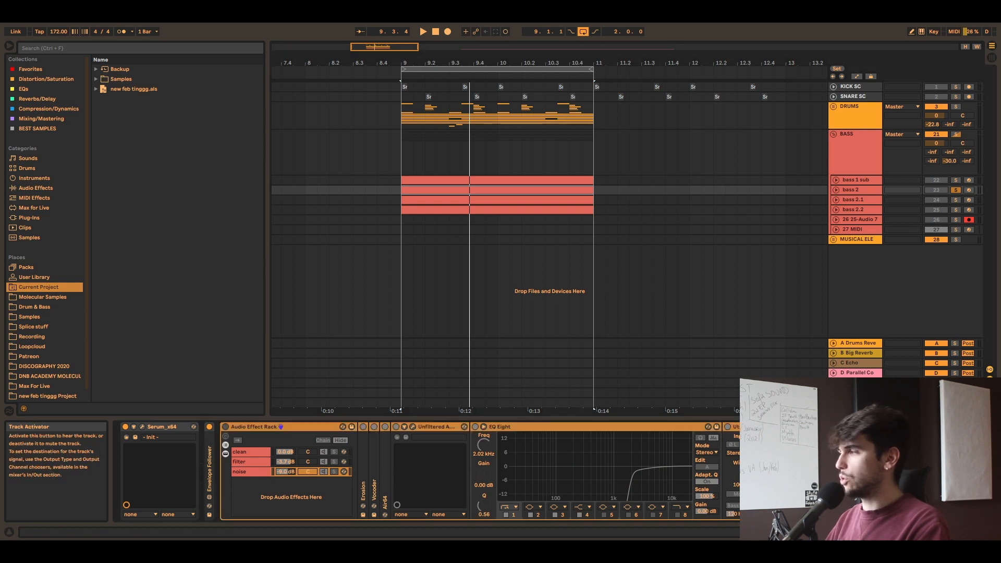
left_click(937, 353)
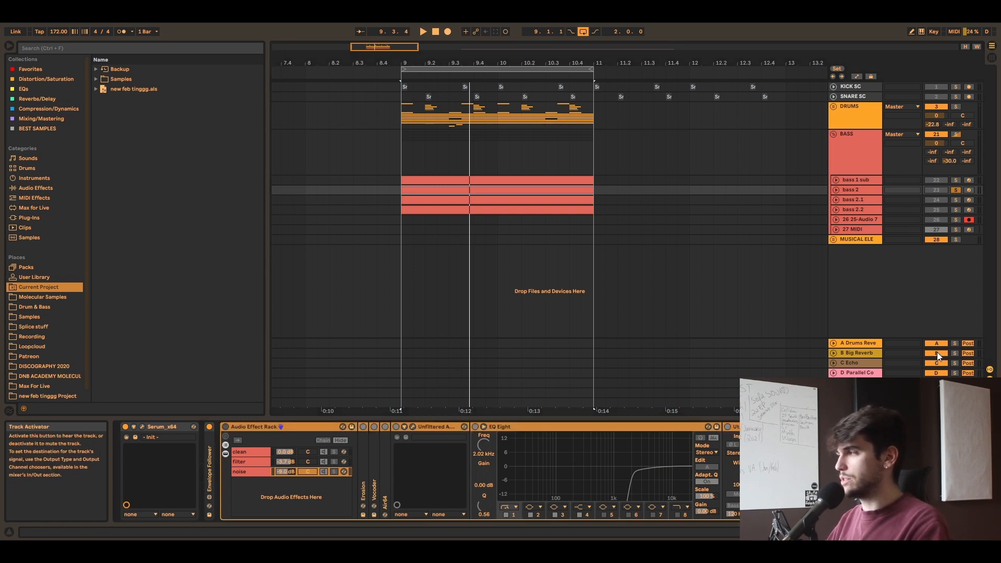
key("space")
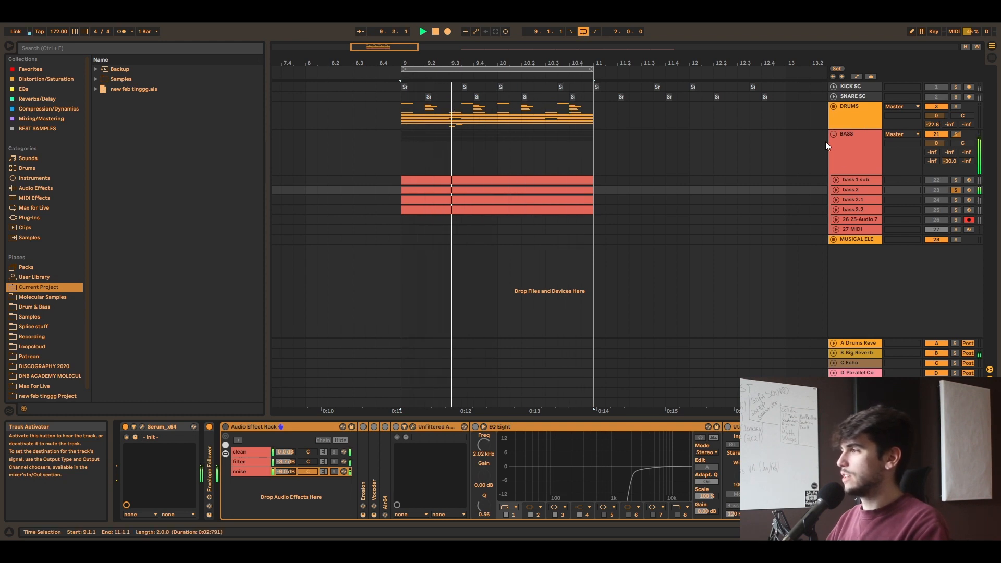
left_click(836, 190)
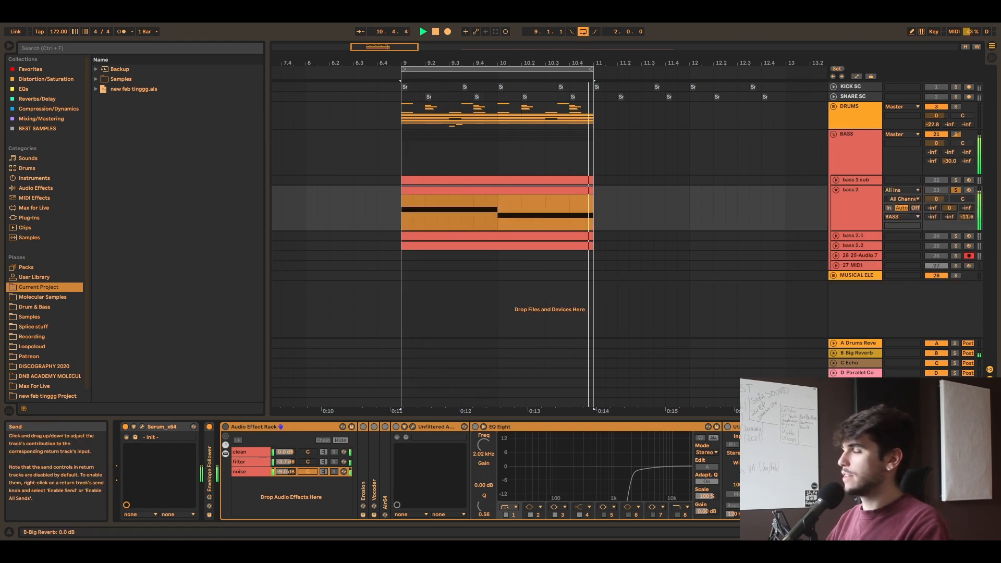
left_click_drag(950, 208, 950, 233)
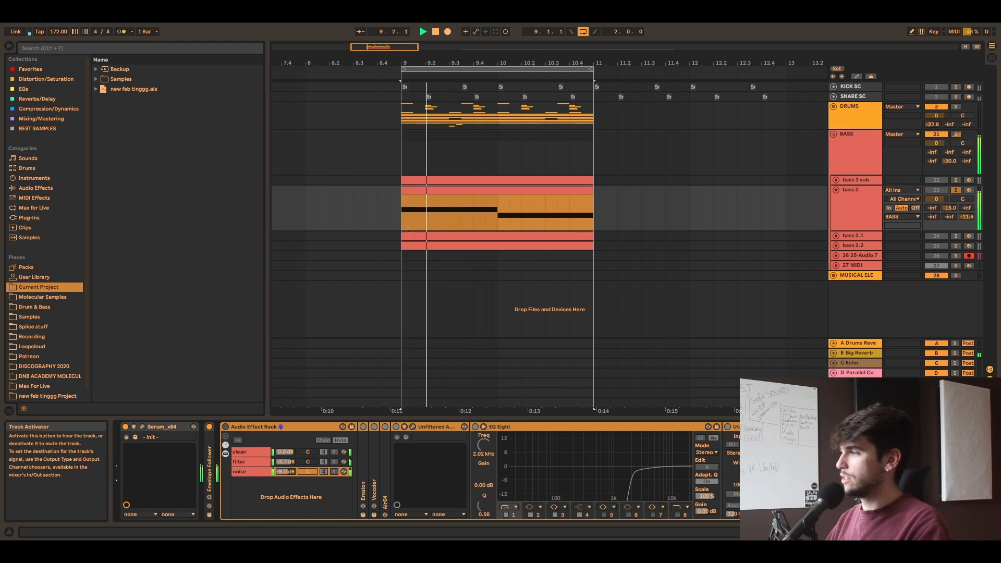
Step: Inspect the devices on the TAL-Chorus return track, close the chorus plug-in window, and return to bass 2
scroll(864, 360, "down", 2)
left_click(865, 372)
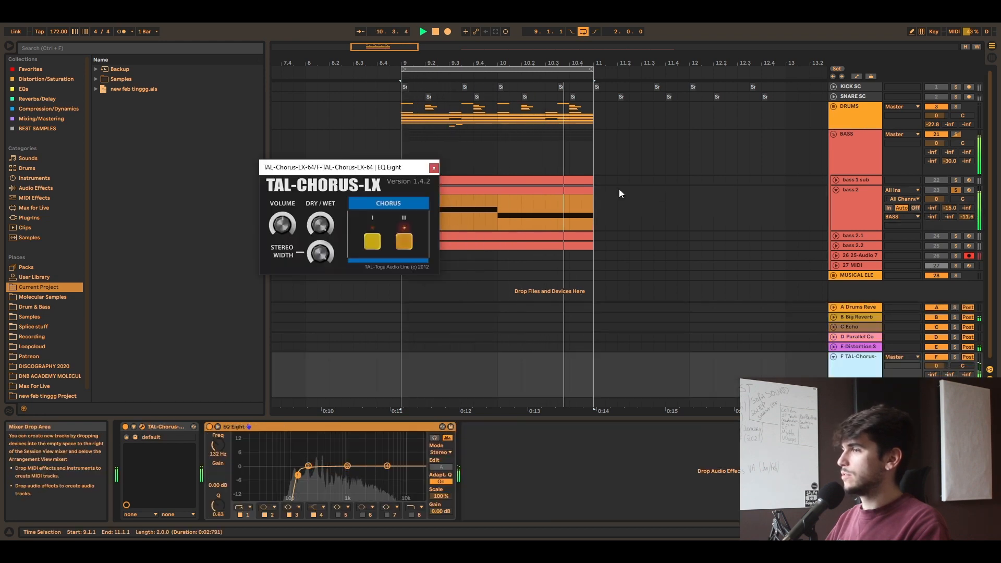
left_click(434, 168)
left_click(856, 208)
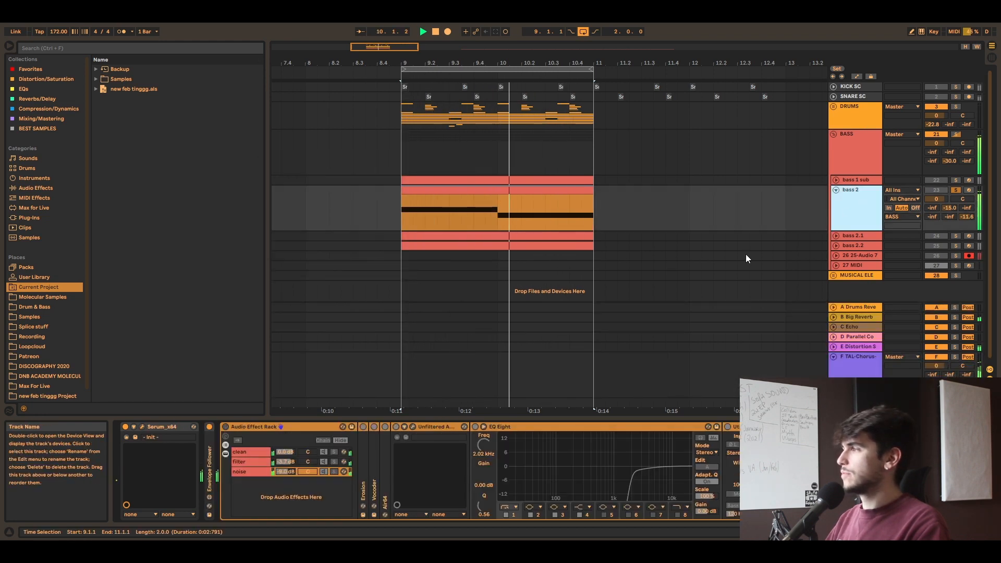
Step: Compare the bass 2 sound with the Audio Effect Rack on and off, leaving the rack bypassed
left_click(227, 427)
left_click(226, 427)
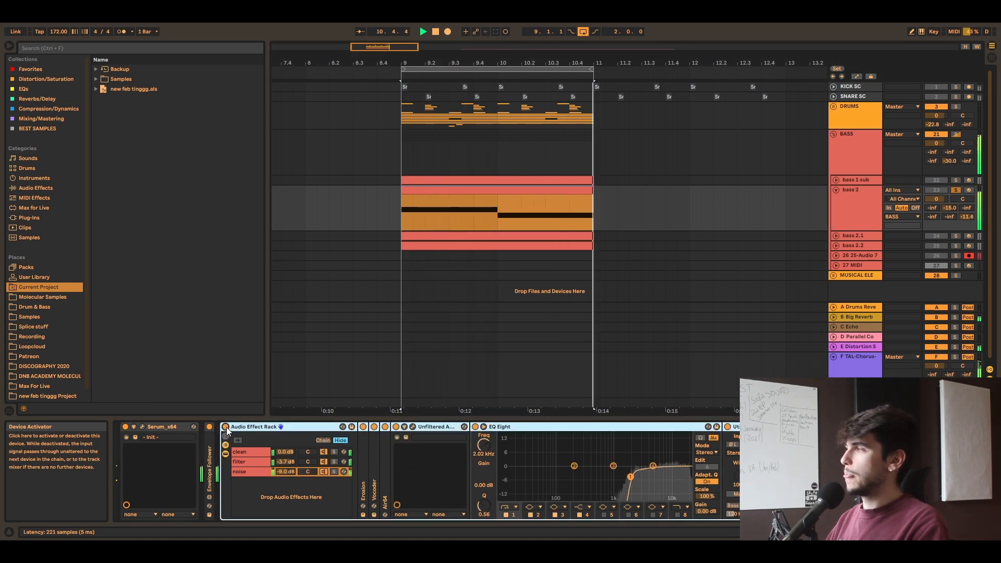
left_click(226, 427)
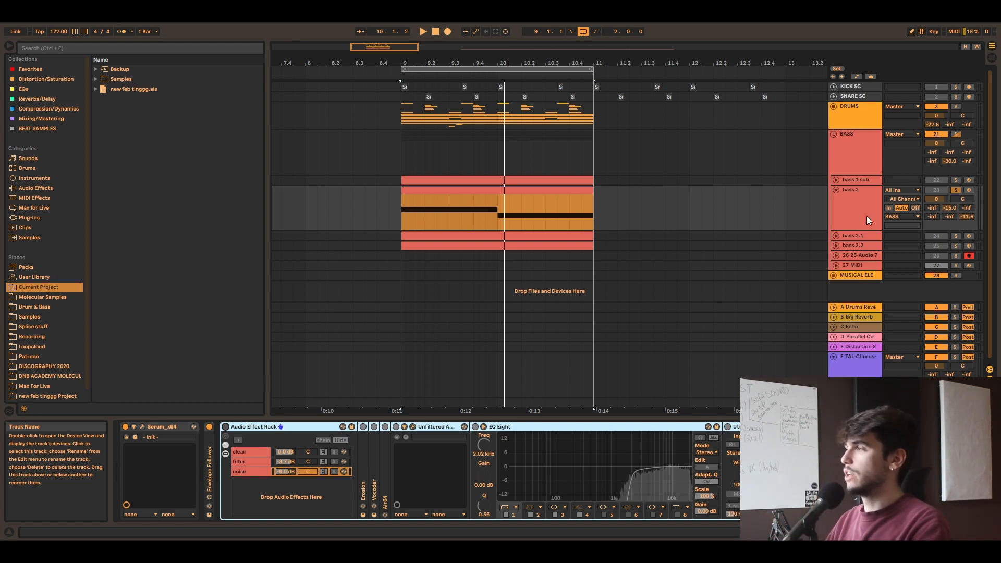
Step: Review the devices on the Big Reverb return track and play the bass 2 clip through its sends
left_click(937, 358)
left_click(872, 316)
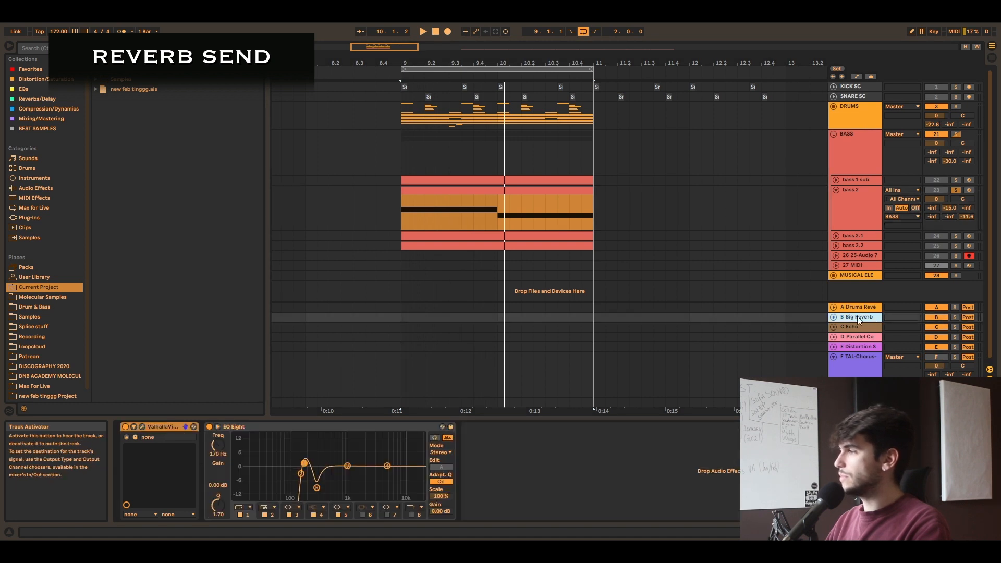
left_click(495, 189)
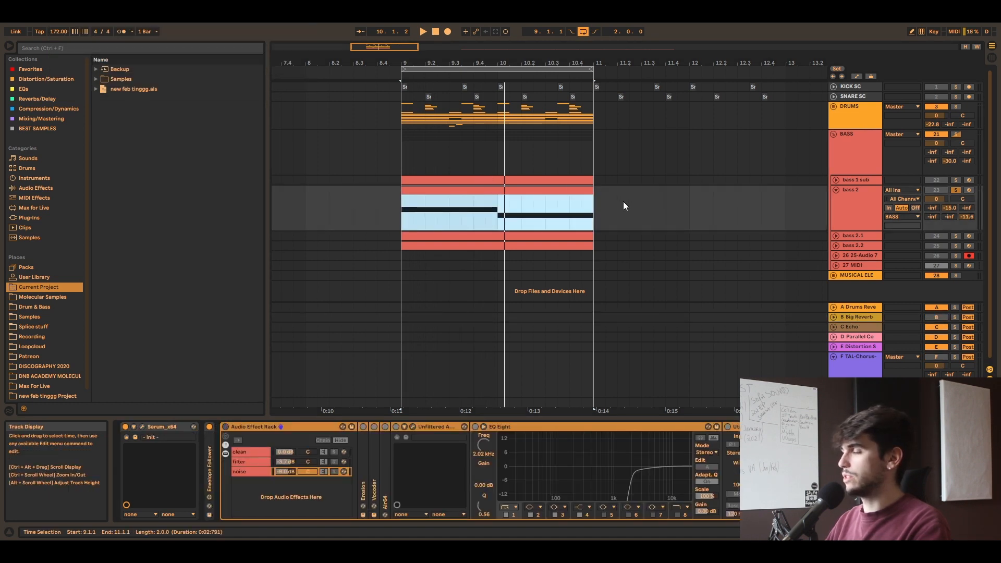
key("space")
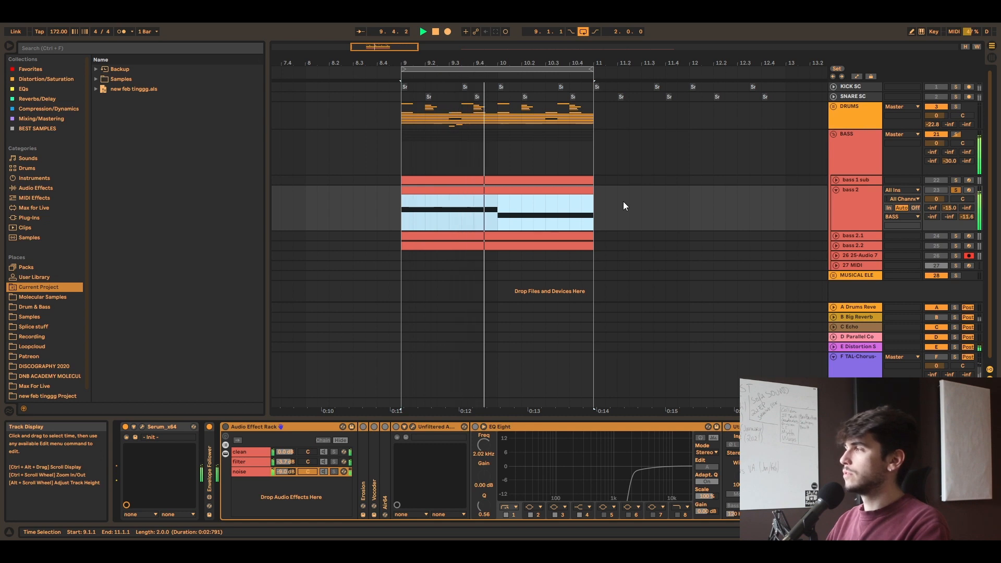
Step: Reactivate the Big Reverb return track, unfold it and show its devices
left_click(934, 319)
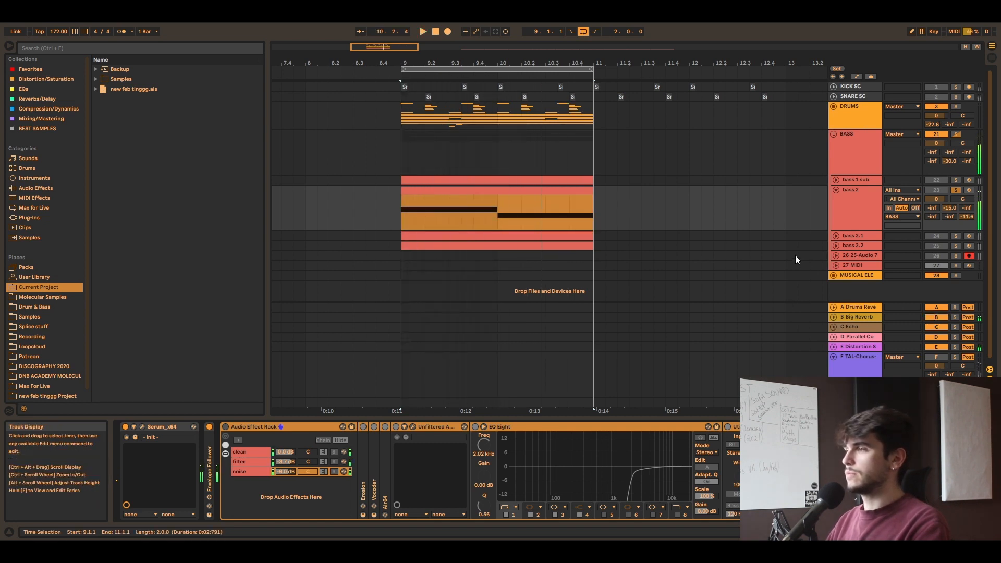
left_click(834, 317)
left_click(863, 308)
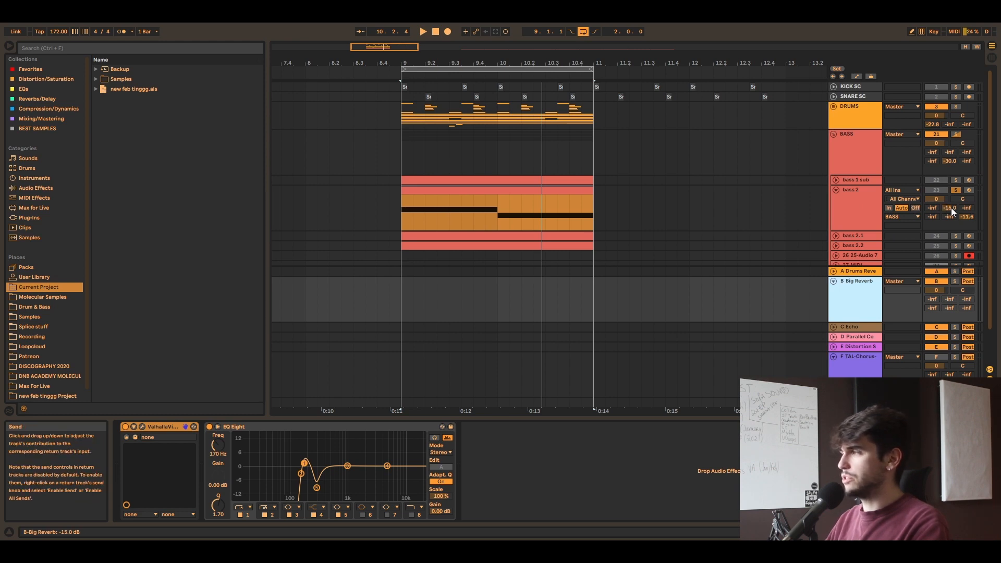
Step: Try bass 2's send to Big Reverb at 0 dB, and settle it at -10.3 dB
left_click_drag(951, 208, 952, 180)
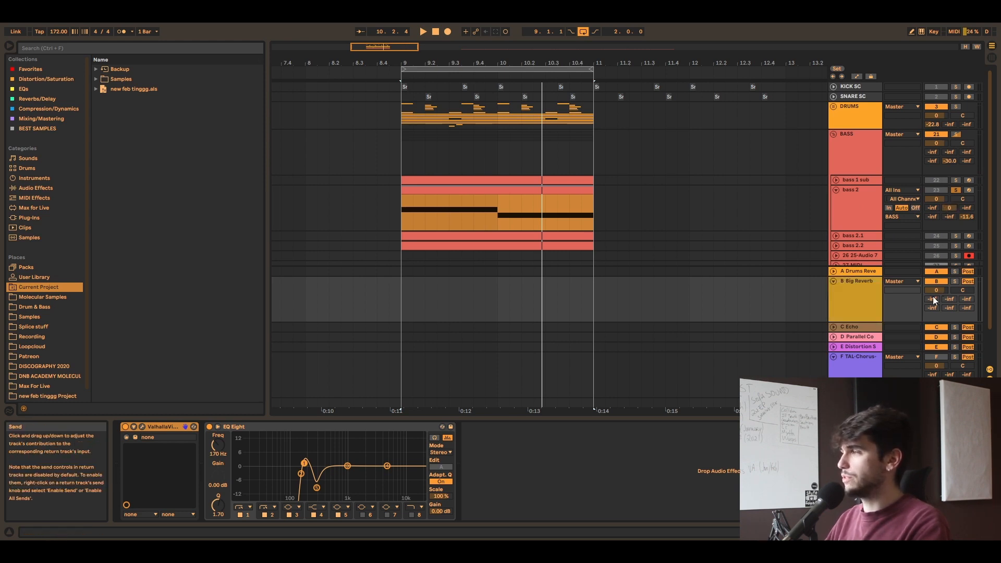
left_click(865, 301)
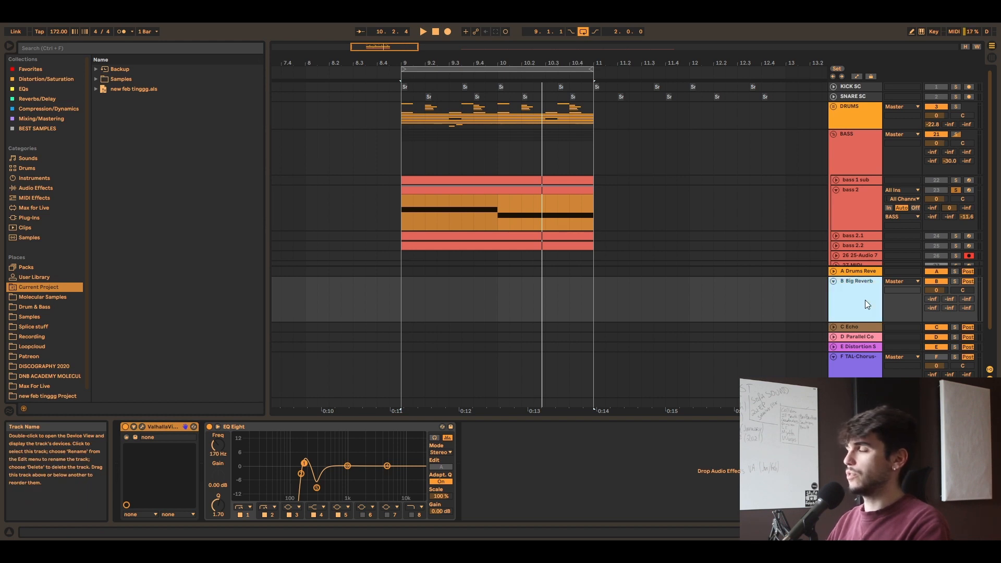
left_click_drag(950, 208, 949, 219)
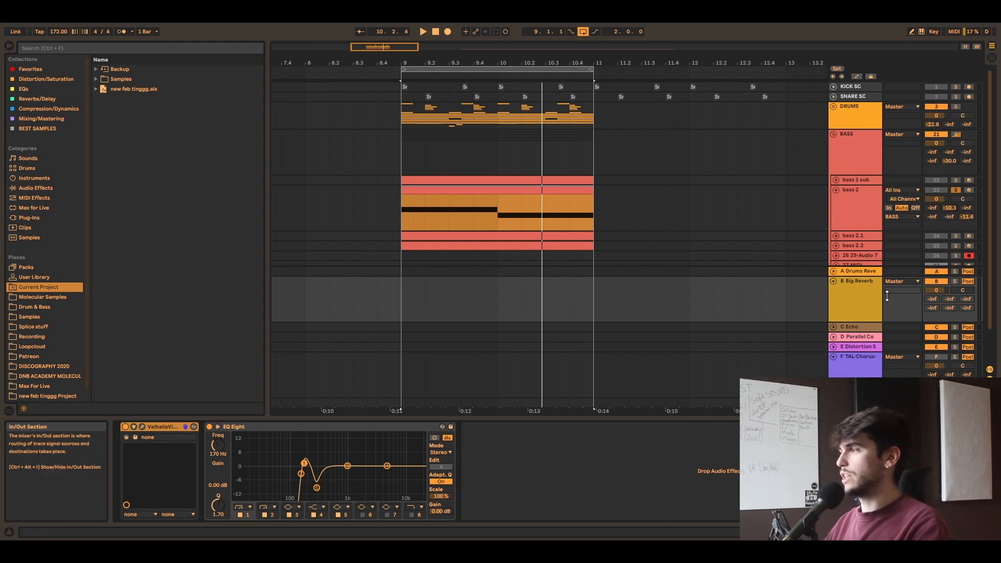
Step: Examine the devices on bass 2 and the Big Reverb and TAL-Chorus returns, including the ValhallaVintageVerb settings
left_click(862, 302)
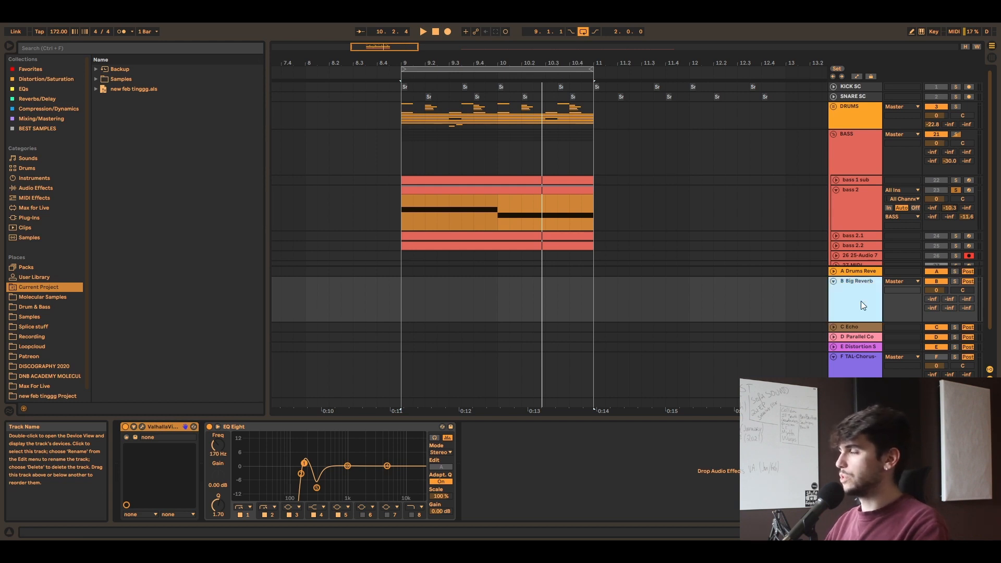
left_click(854, 206)
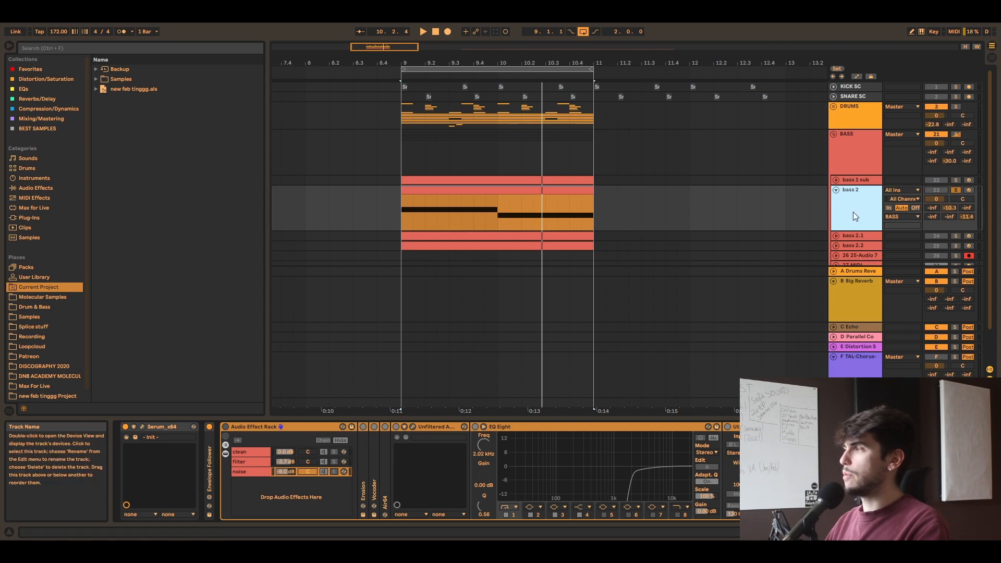
left_click(859, 289)
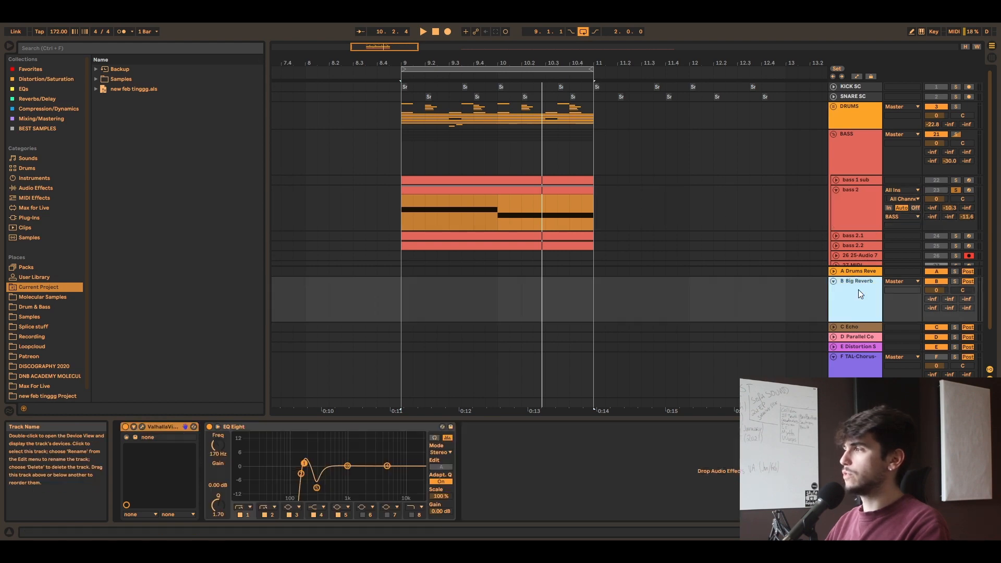
left_click(140, 426)
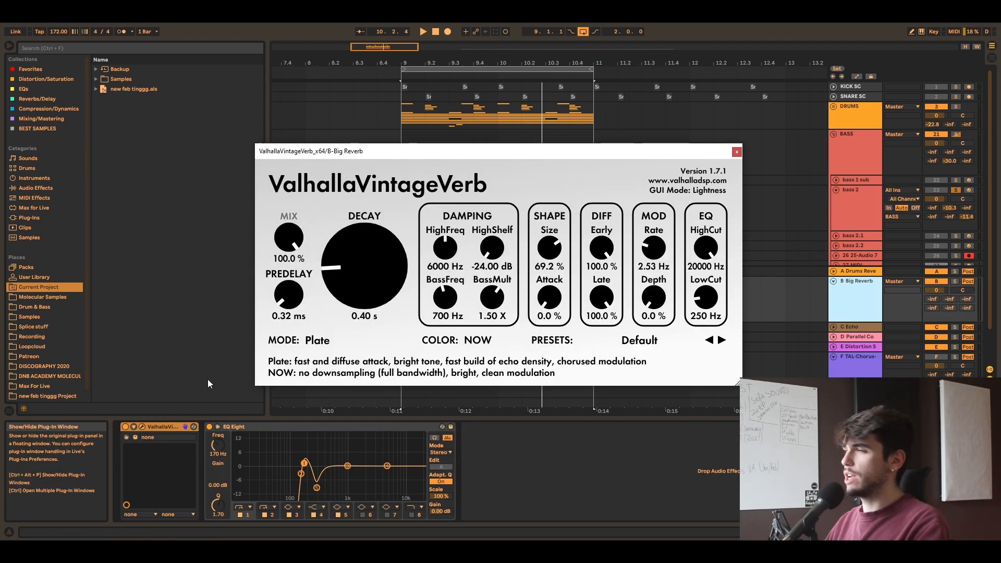
left_click(737, 153)
left_click(862, 212)
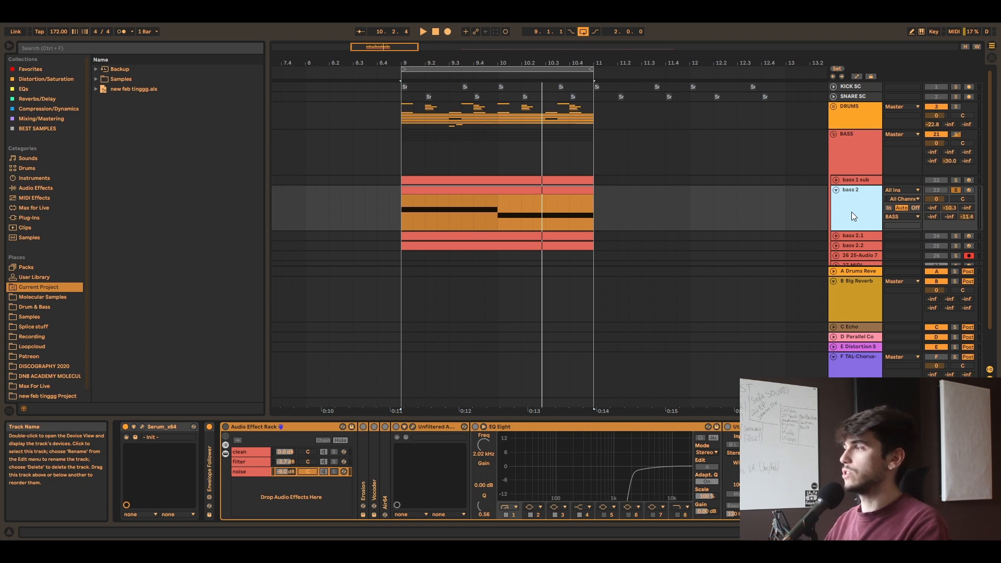
left_click(861, 293)
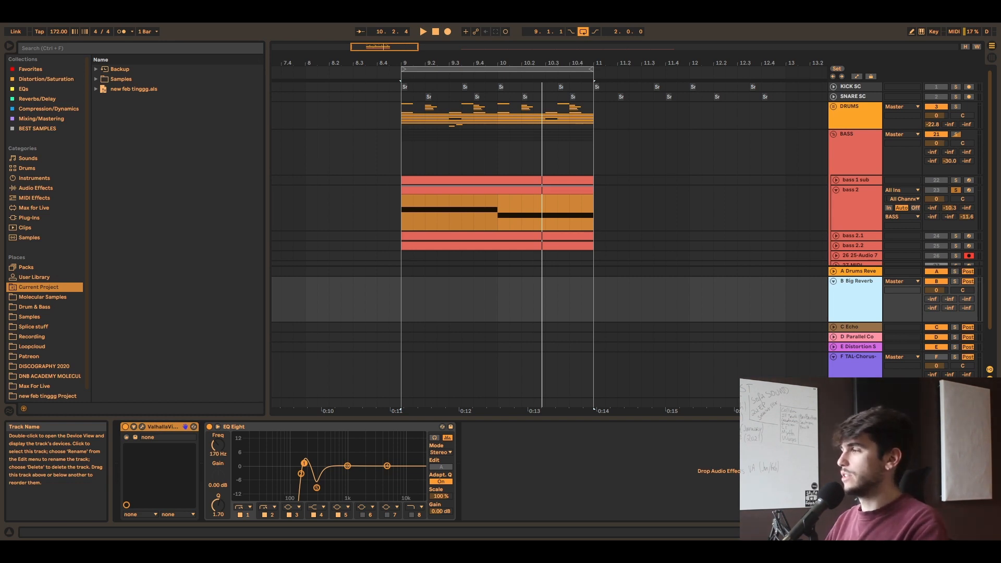
left_click(864, 382)
left_click(867, 295)
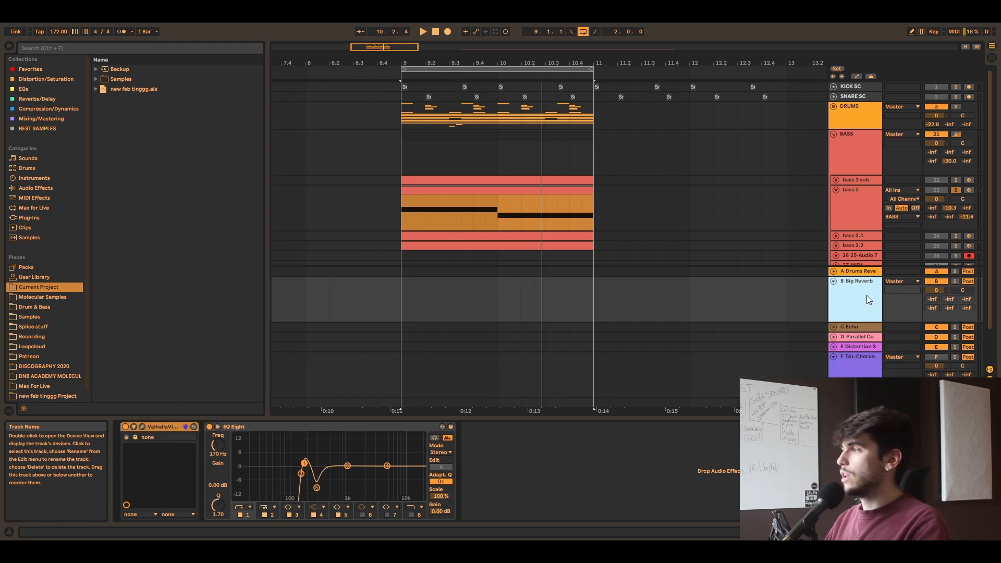
Step: Solo the Big Reverb return, start playback from bar 9 and activate the bass 2 track
left_click(956, 281)
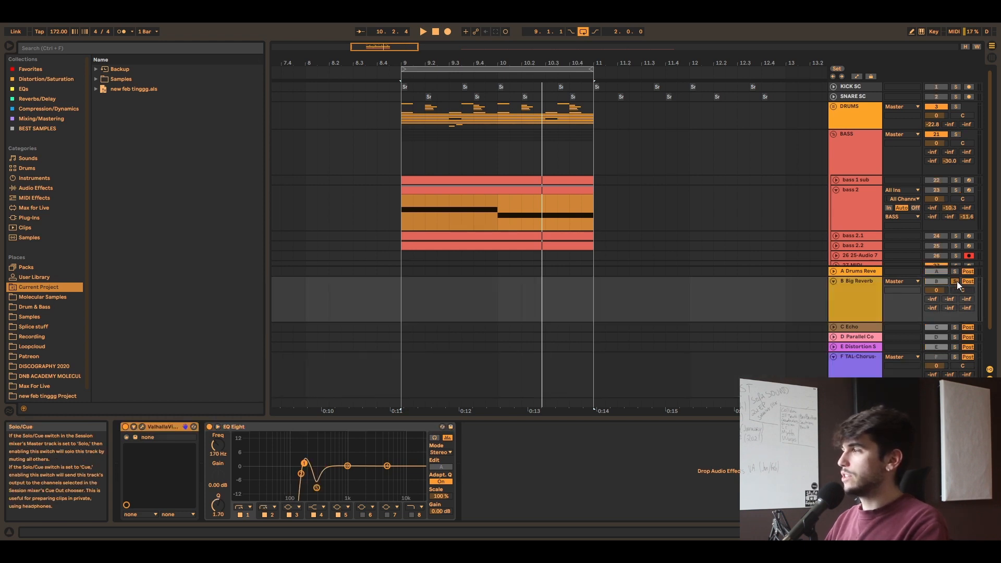
left_click(403, 294)
key("space")
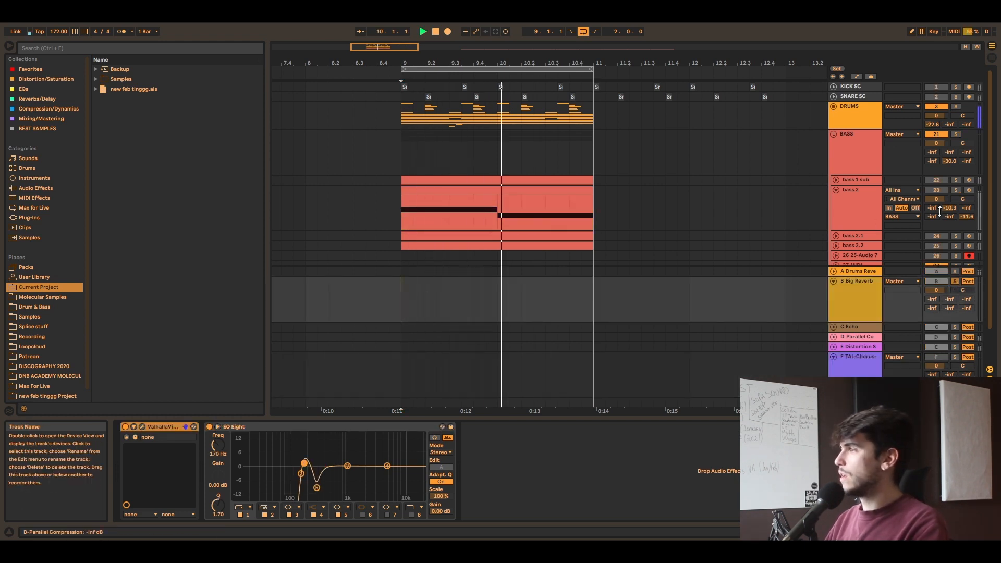
left_click(943, 190)
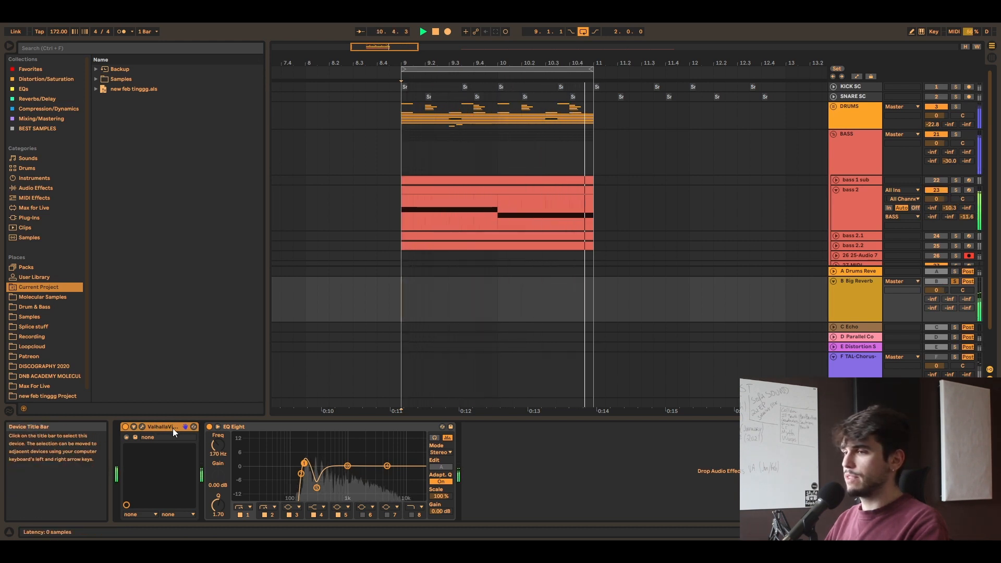
Step: Audition the Big Reverb EQ Eight by bypassing it and boosting its 284 Hz band, ending with that band at -9.52 dB
left_click(209, 427)
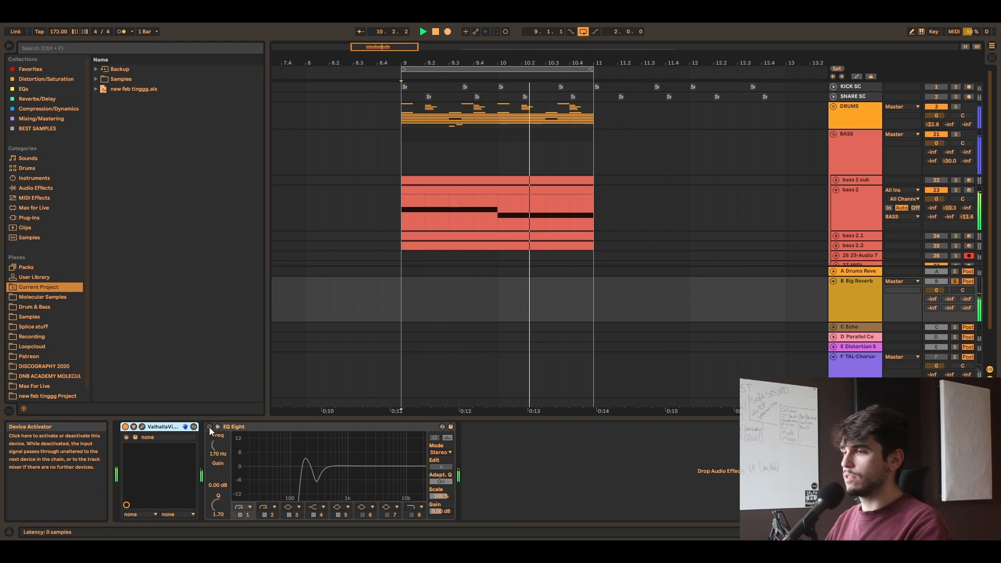
left_click(209, 427)
left_click(317, 488)
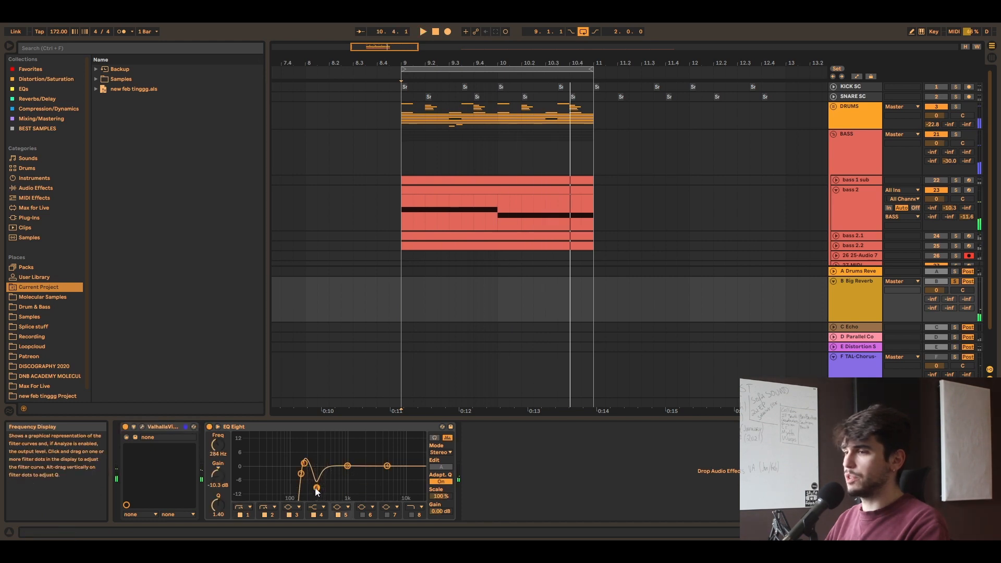
left_click_drag(316, 487, 316, 461)
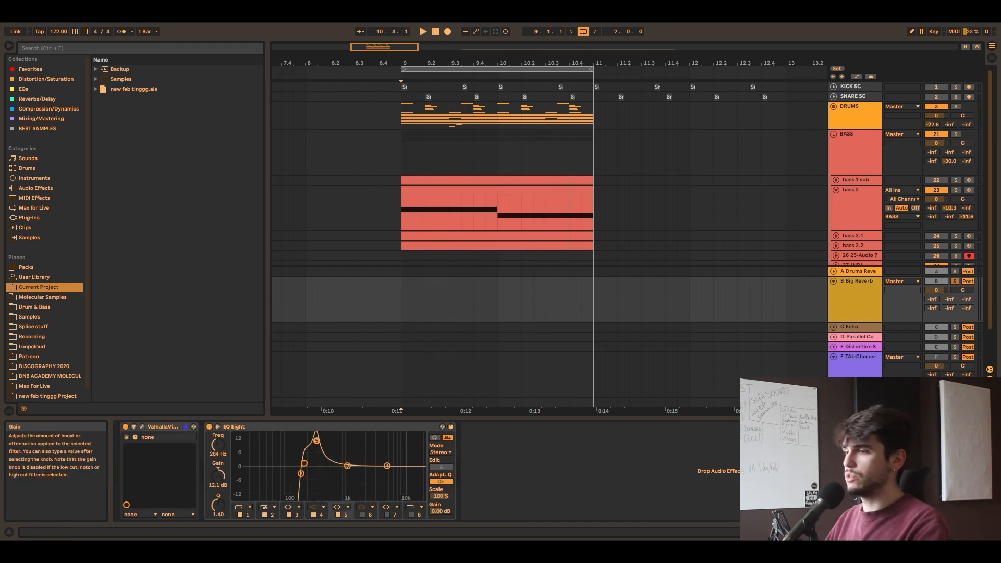
key("space")
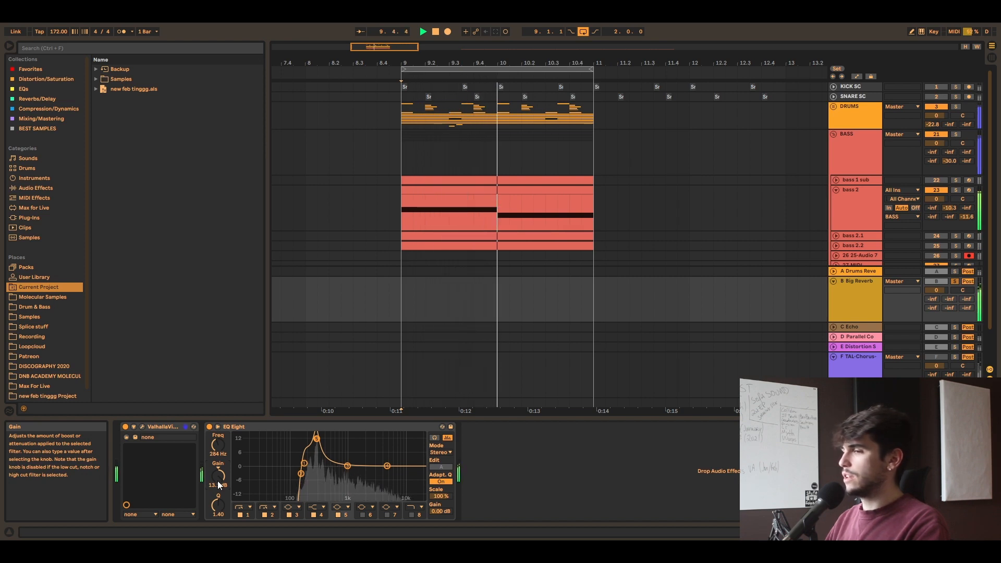
left_click_drag(219, 485, 219, 516)
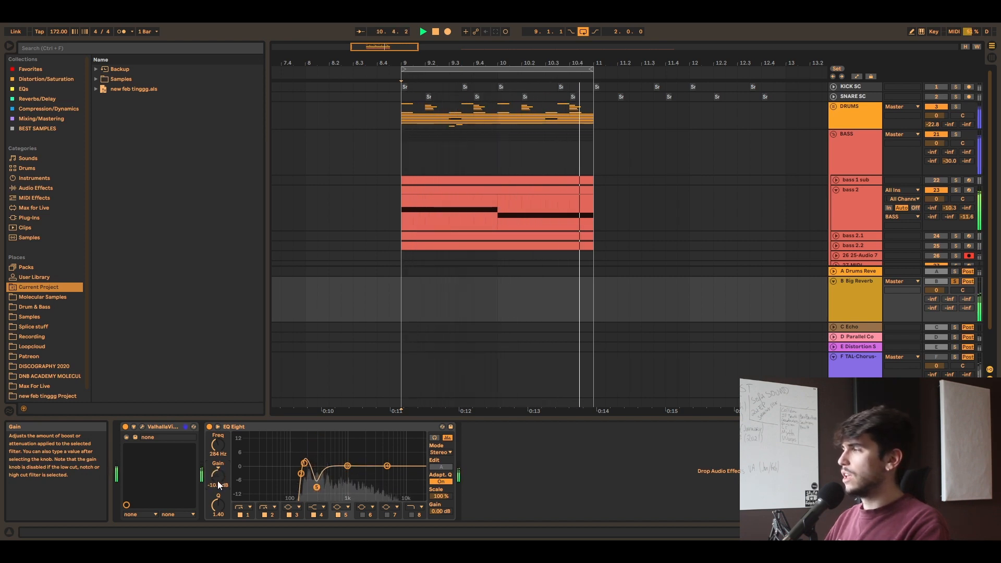
Step: Check the ValhallaVintageVerb settings on Big Reverb, and set the EQ Eight's 284 Hz band gain to -11.0 dB during playback
left_click(142, 427)
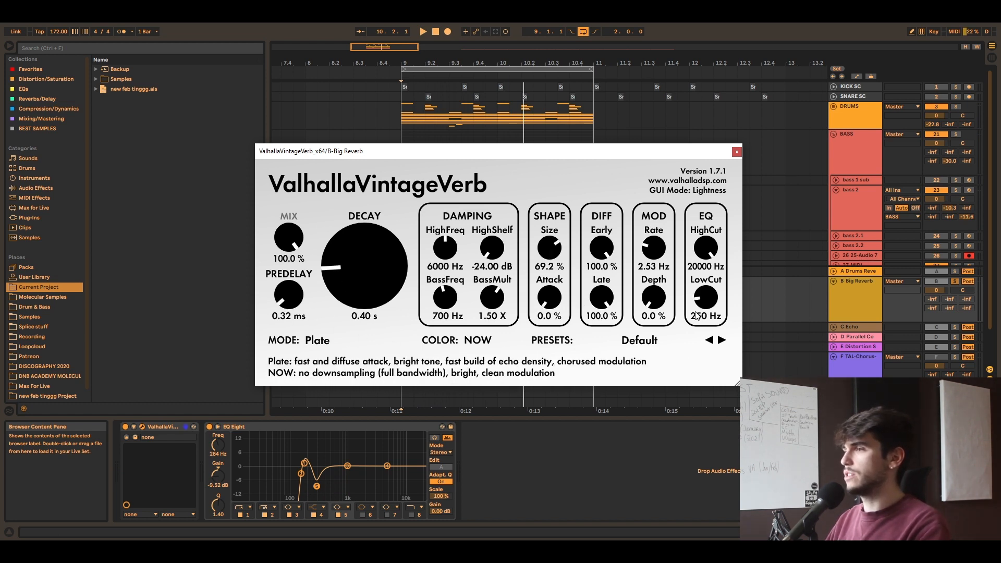
left_click(737, 152)
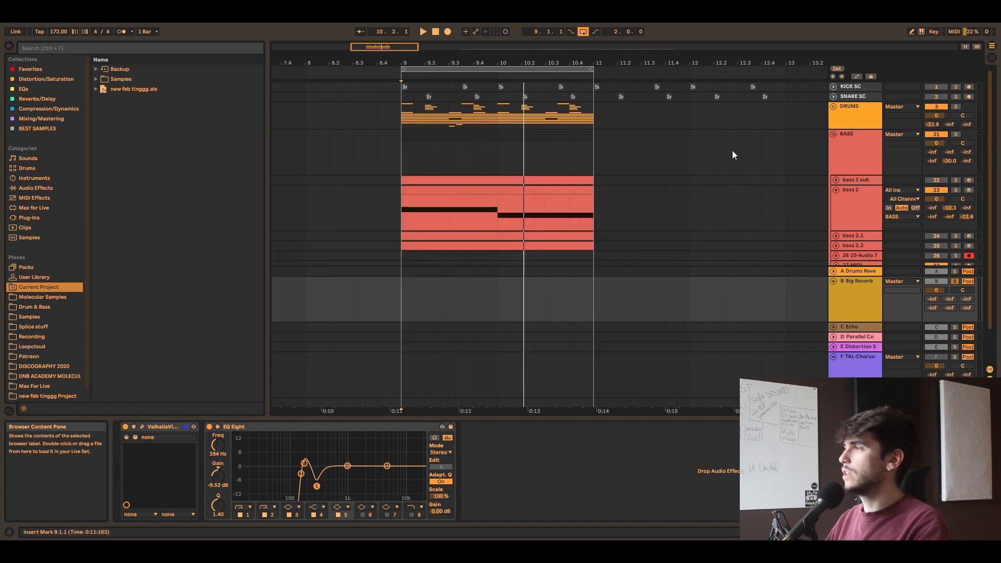
key("space")
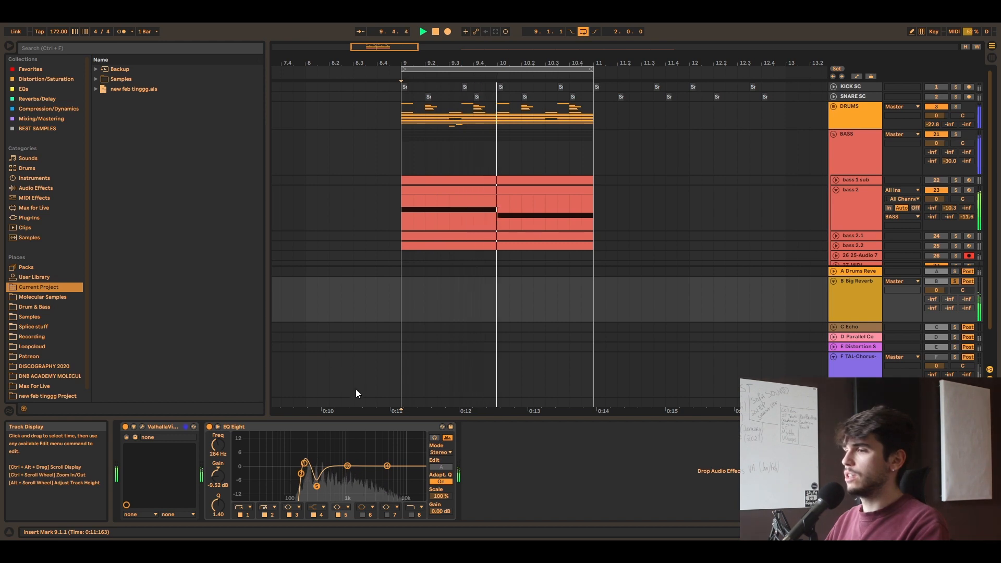
left_click_drag(345, 467, 317, 489)
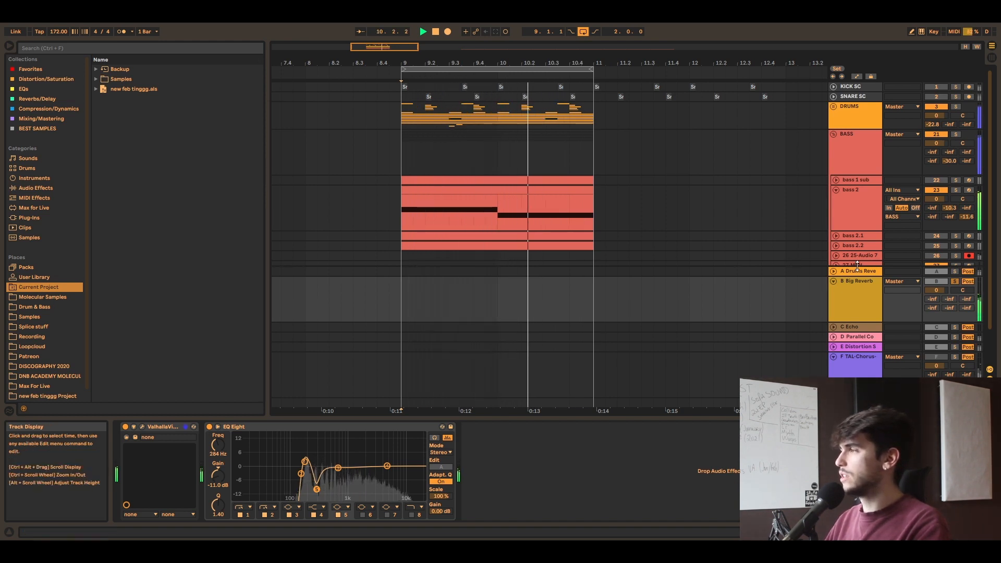
Step: Replay the loop to listen to bass 2 through the soloed Big Reverb, and stop playback
key("space")
key("space")
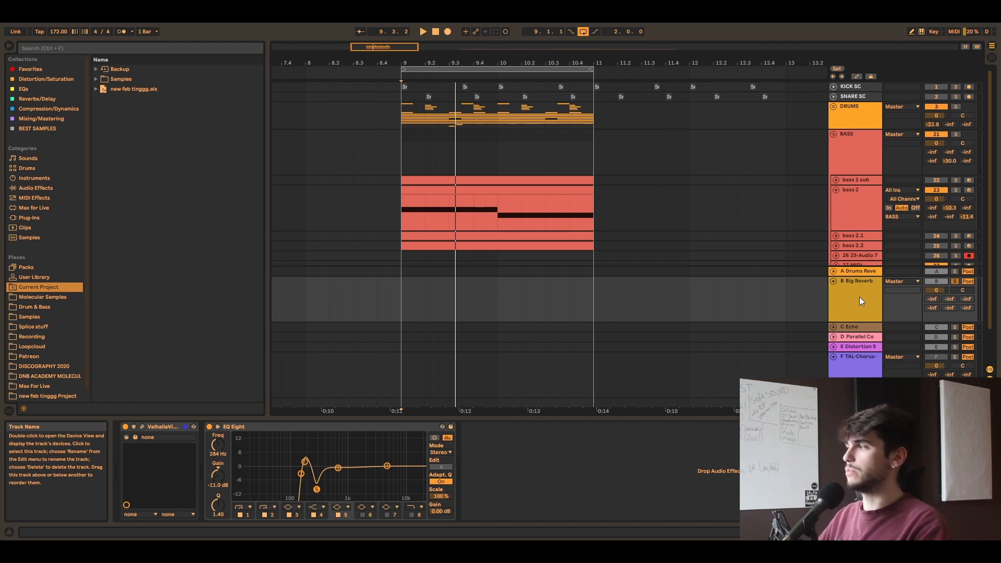
key("space")
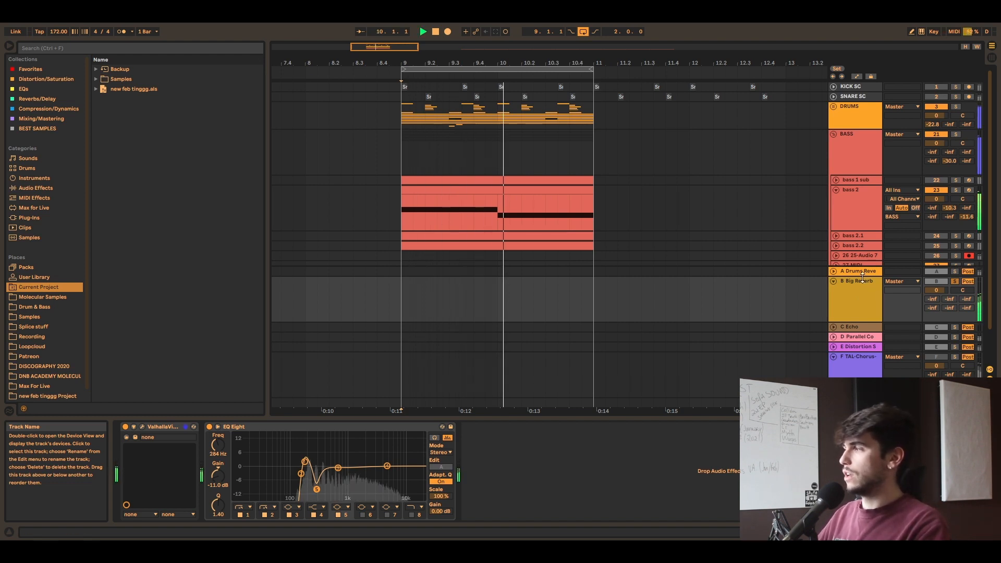
key("space")
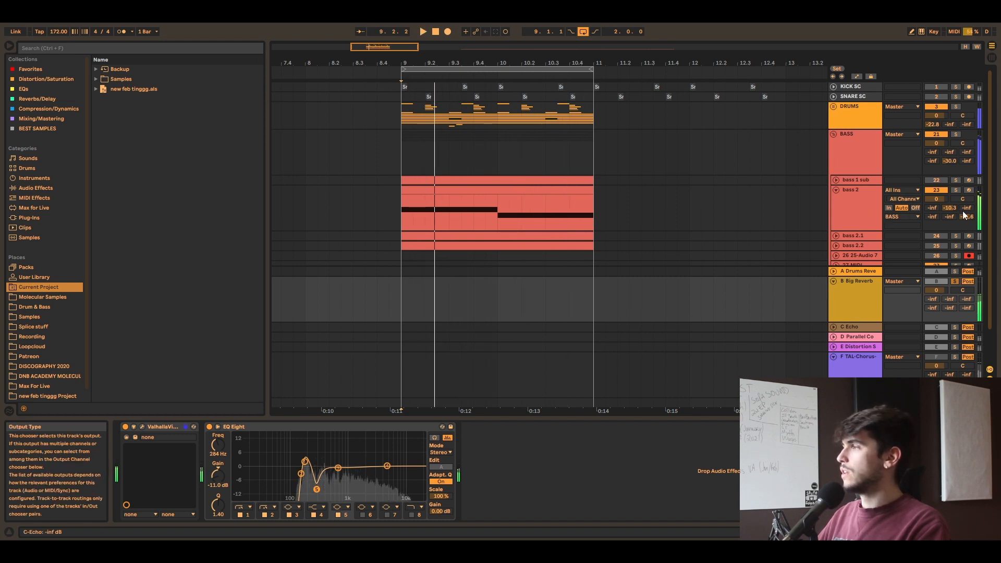
Step: Unsolo Big Reverb, solo the TAL-Chorus return and play the bass 2 clip
left_click(956, 283)
left_click(861, 365)
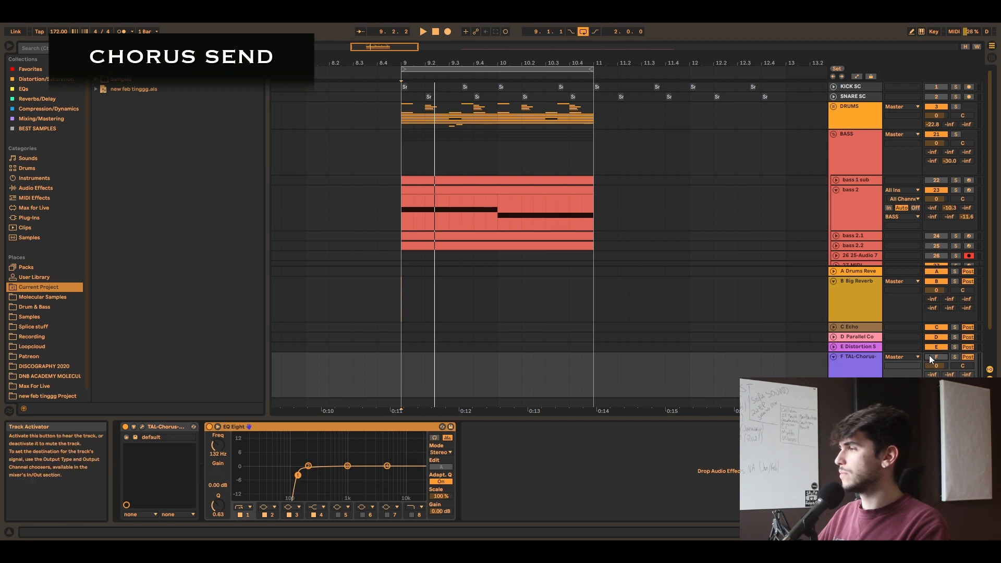
left_click(956, 357)
left_click(517, 189)
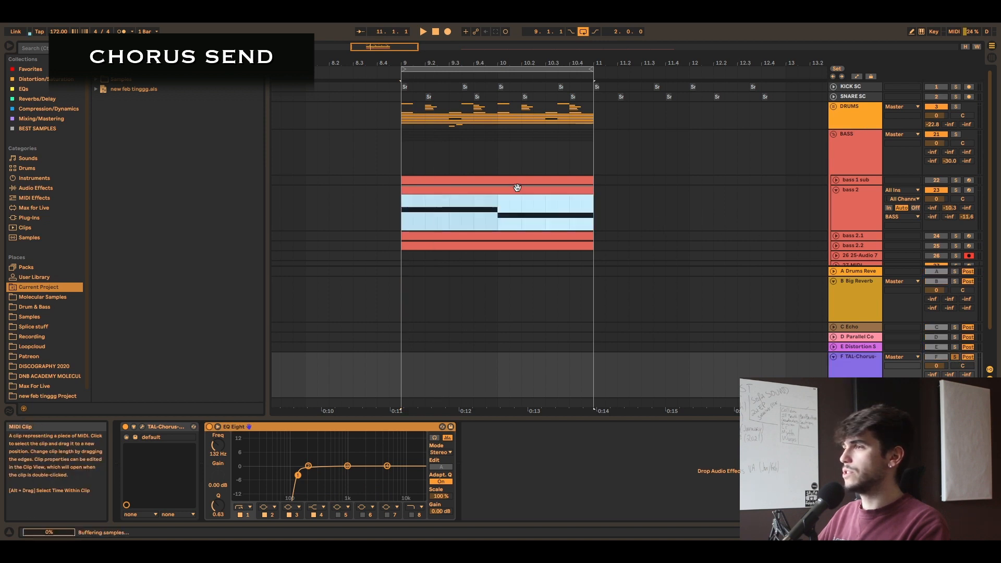
key("space")
Step: Compare the soloed chorus return with the TAL-Chorus device off and on during playback, leaving it on
left_click(859, 209)
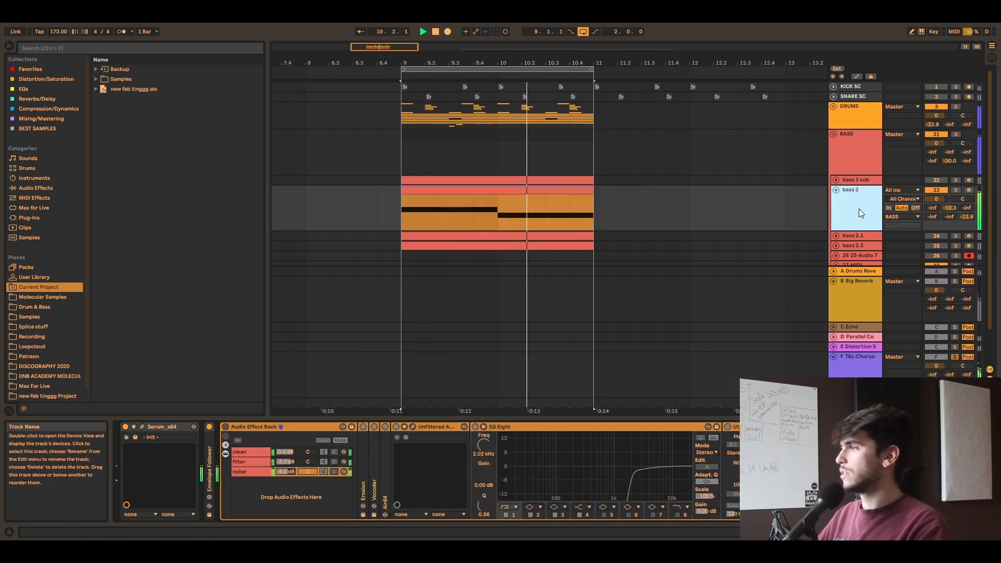
left_click(859, 384)
left_click(126, 427)
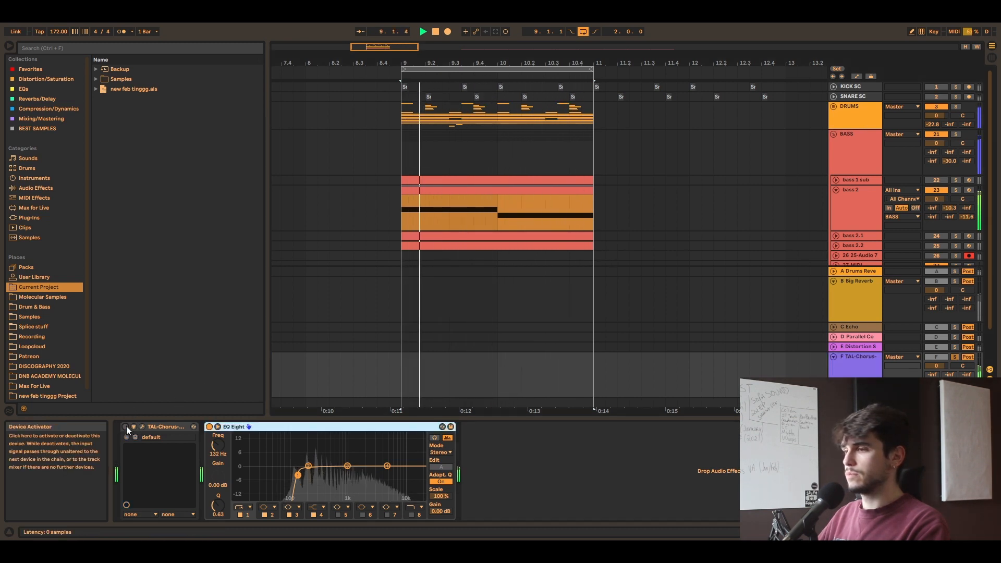
left_click(126, 426)
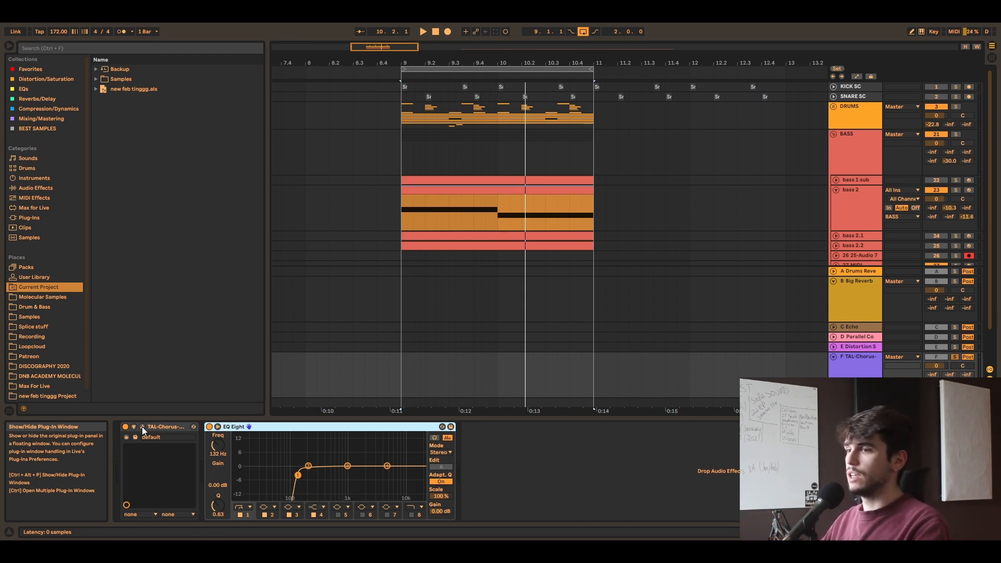
Step: Open the TAL-Chorus-LX window, switch chorus I on and chorus II off, and play the loop
left_click(142, 426)
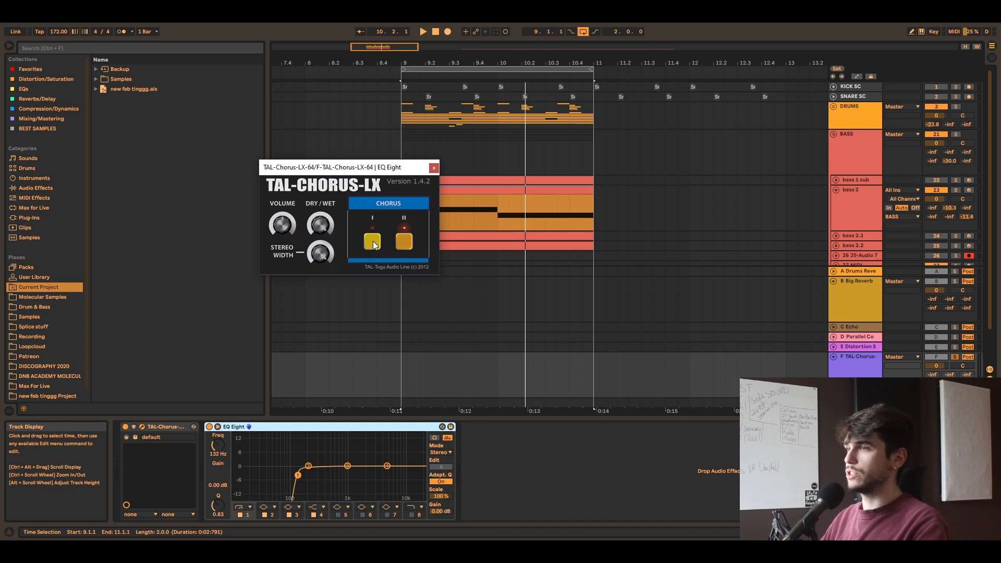
left_click_drag(351, 168, 518, 264)
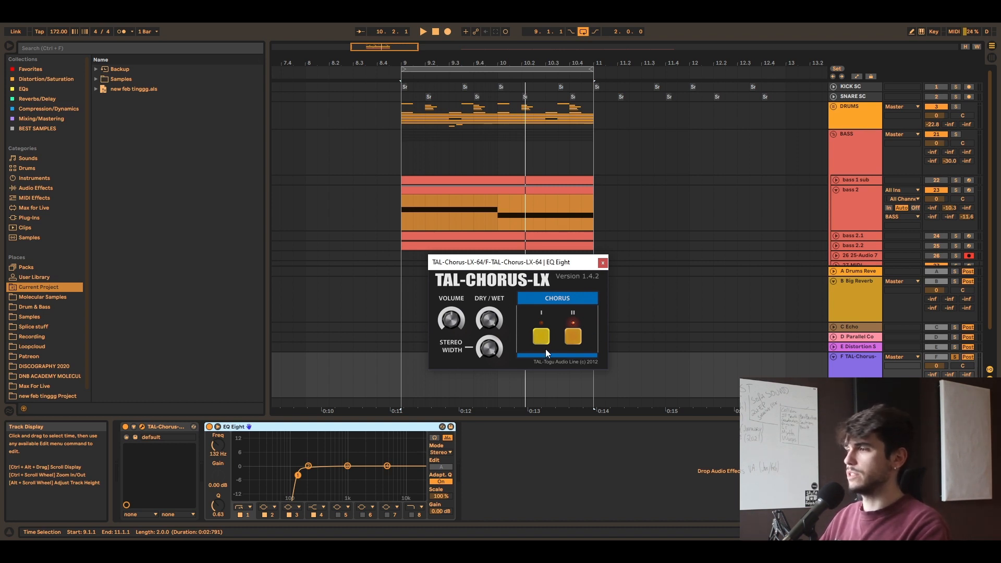
left_click(542, 336)
left_click(571, 338)
key("space")
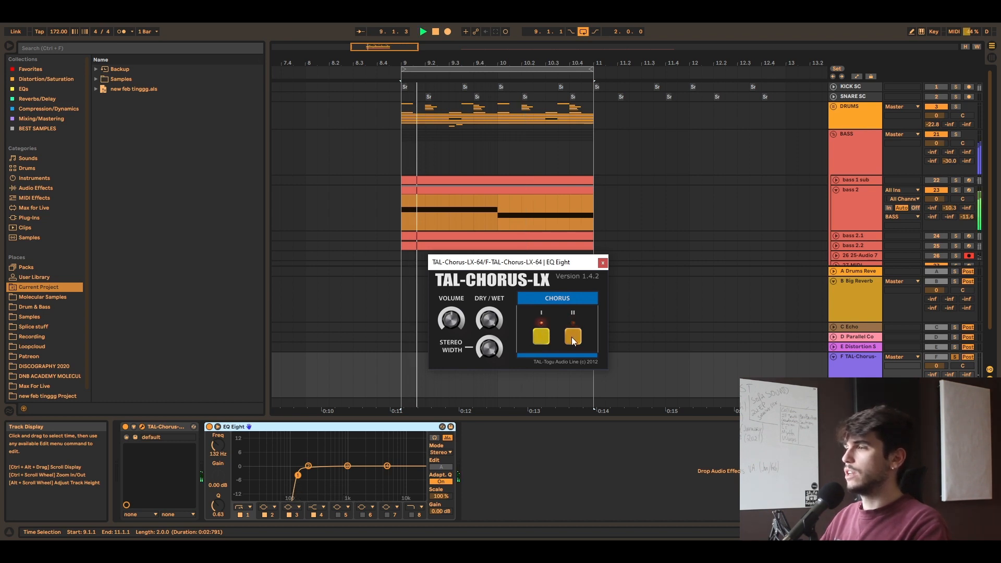
Step: Switch chorus II on and chorus I off in TAL-Chorus-LX, and close the plug-in window
left_click(573, 341)
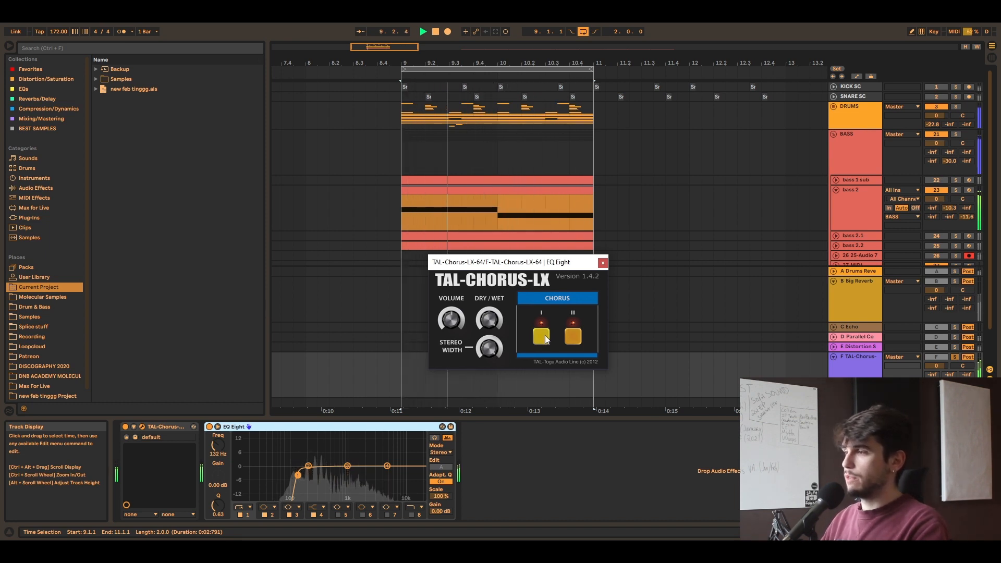
left_click(546, 336)
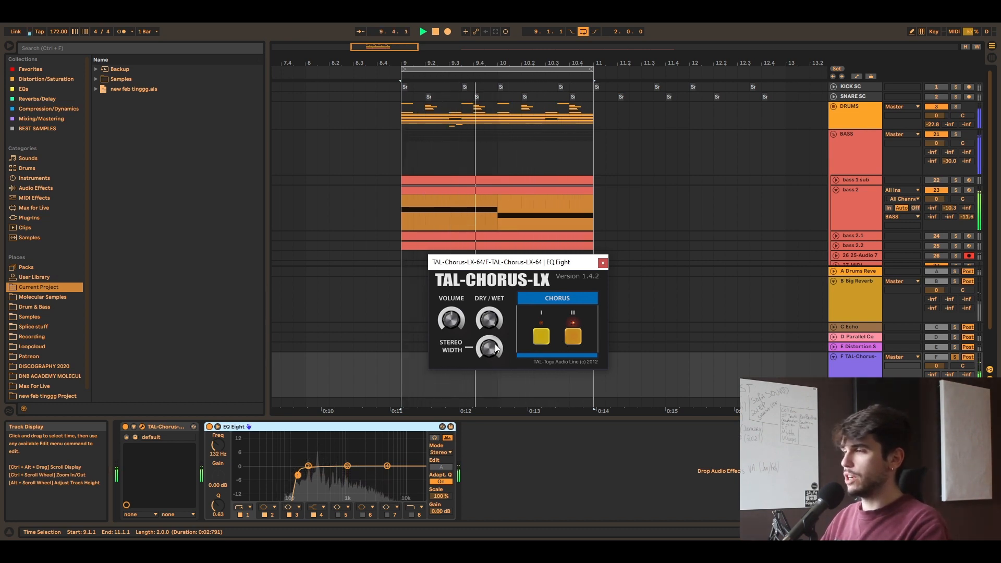
left_click(603, 263)
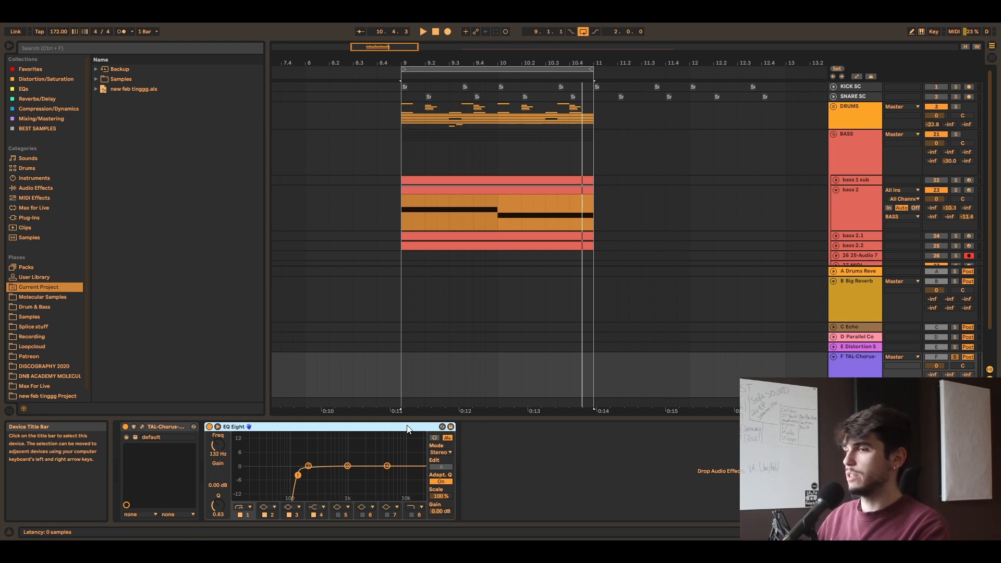
Step: Collapse the TAL-Chorus and Big Reverb return tracks
left_click(157, 427)
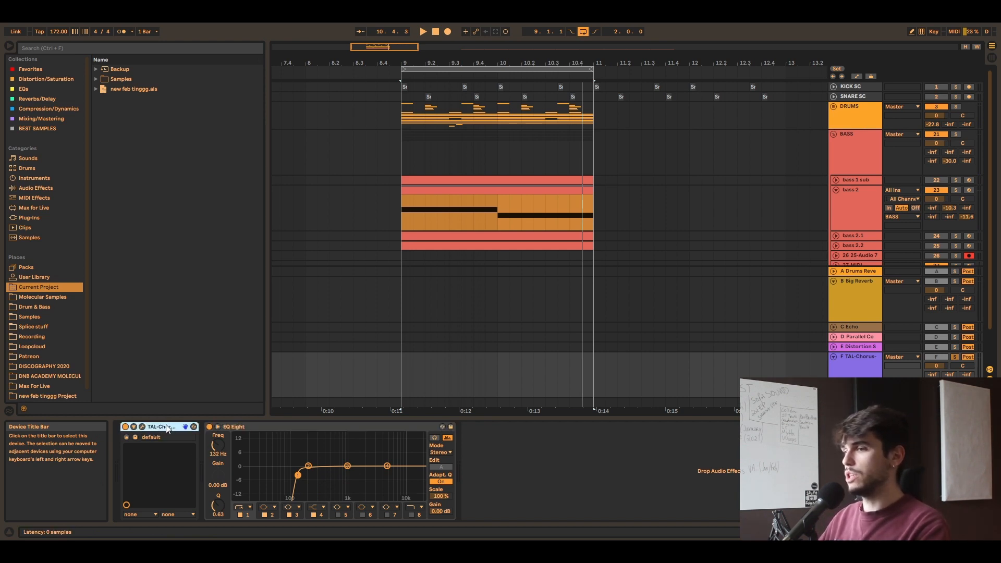
left_click(254, 428)
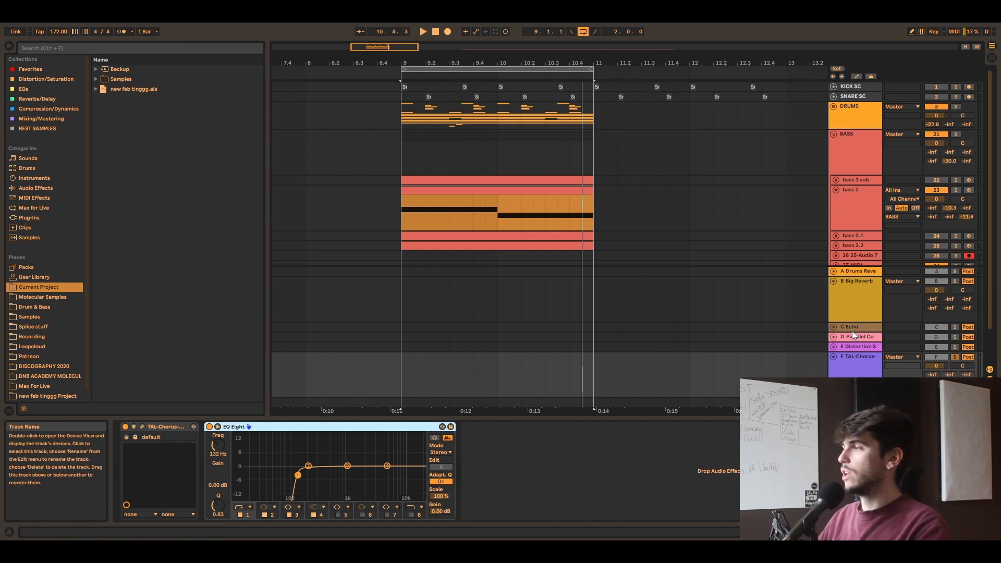
left_click(834, 358)
left_click(833, 319)
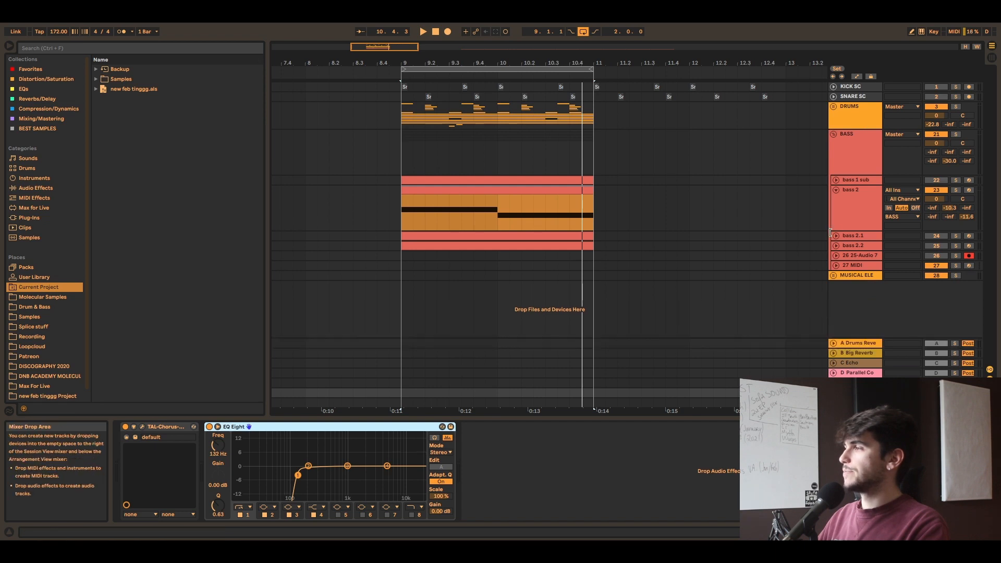
Step: Solo bass 2, play the loop and activate its Audio Effect Rack
left_click(882, 206)
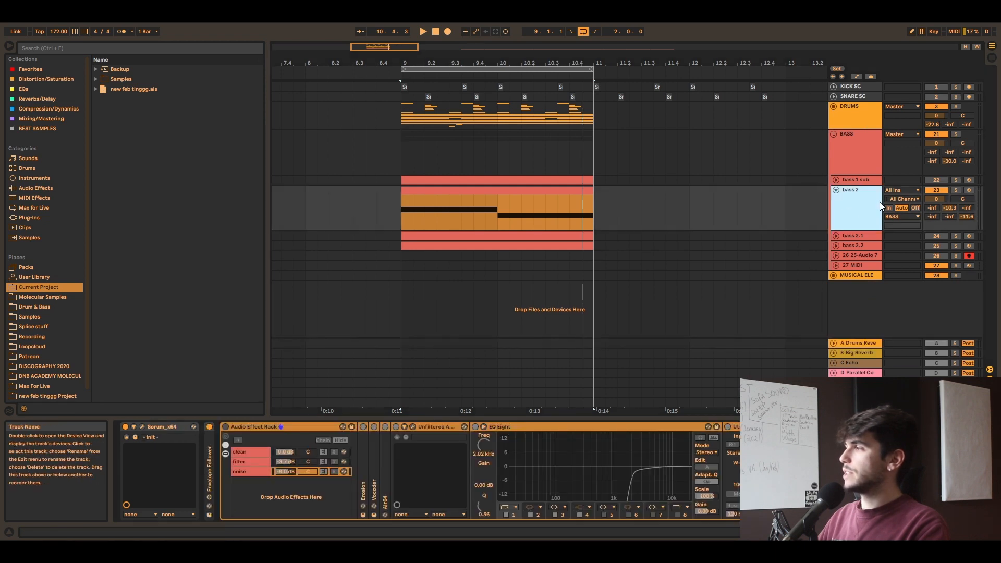
left_click(955, 190)
key("space")
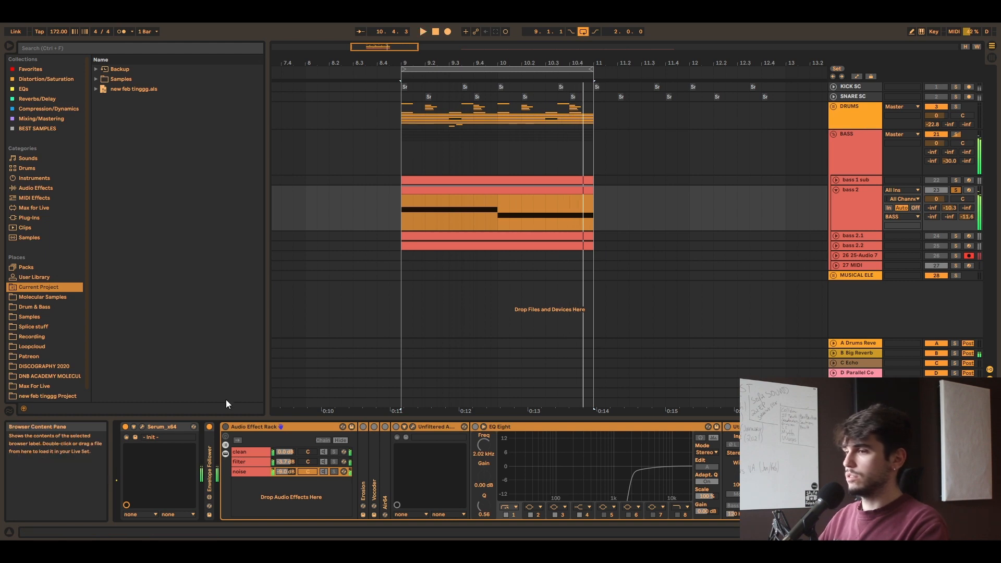
left_click(225, 426)
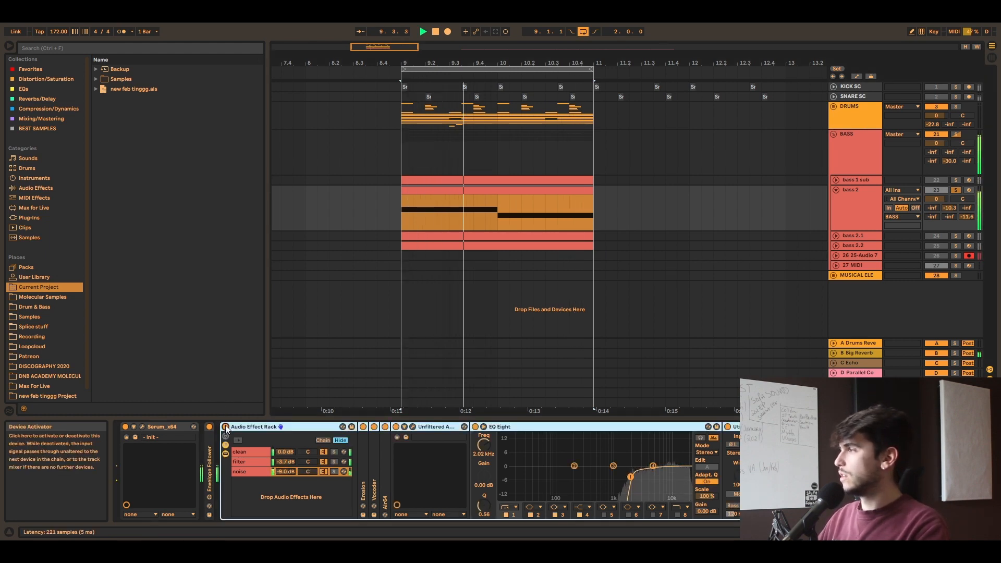
Step: Lower bass 2's Big Reverb send to -17.5 dB
left_click_drag(950, 208, 947, 213)
left_click(835, 237)
left_click(836, 237)
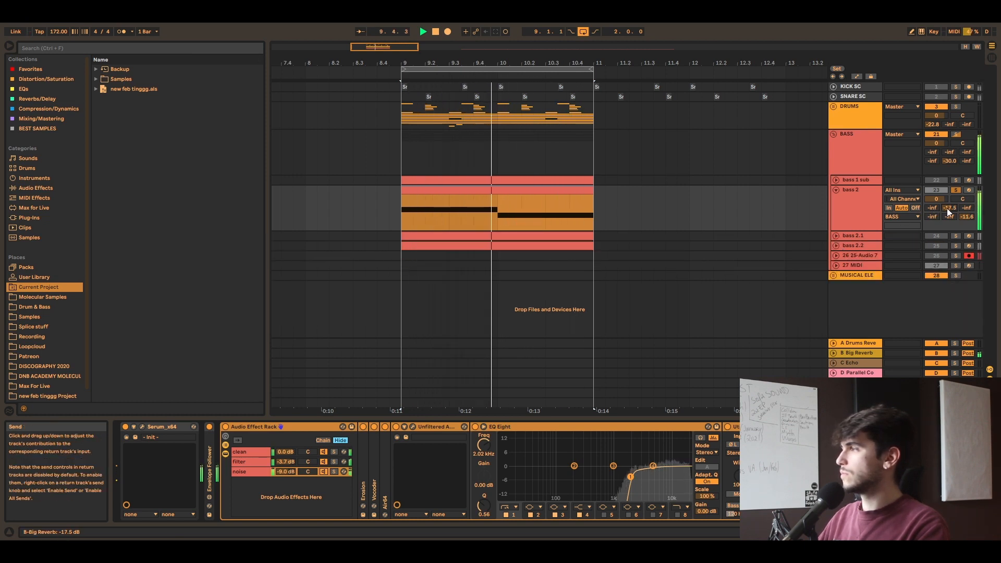
Step: Solo the clean chain in bass 2's Audio Effect Rack and play it while trying its Auto Filter cutoff, ending on the filter chain
left_click(304, 427)
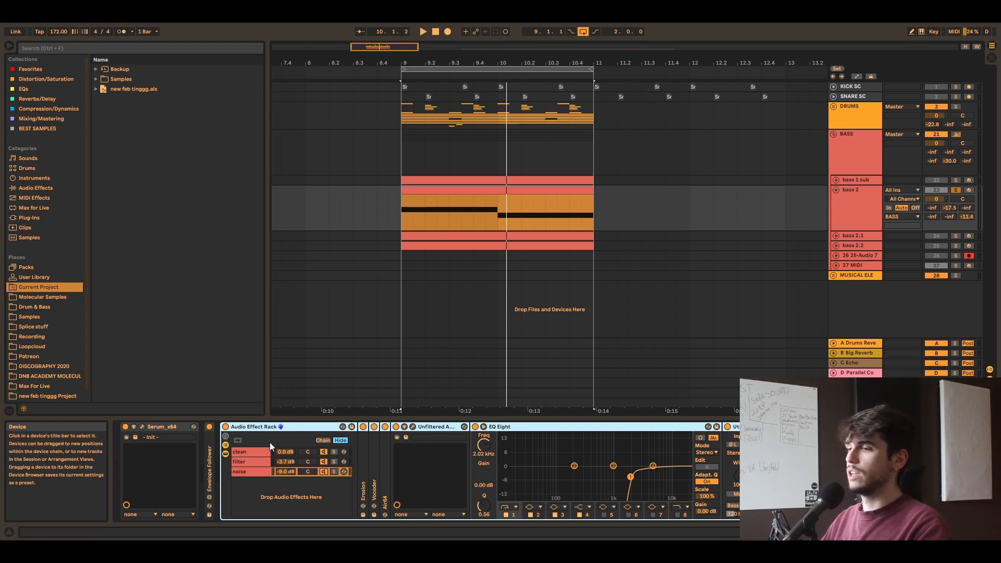
left_click(485, 427)
left_click(484, 427)
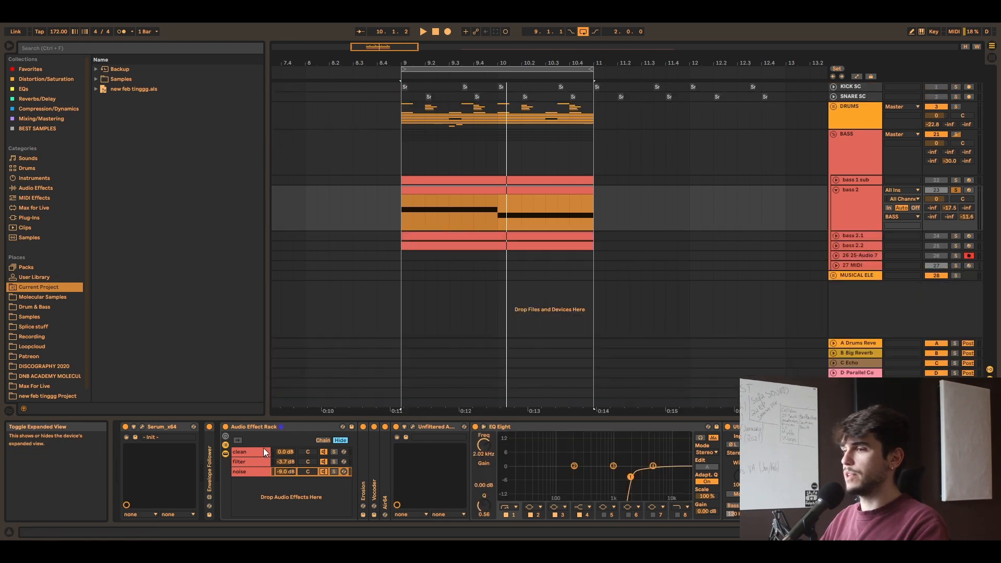
left_click(264, 450)
left_click(334, 452)
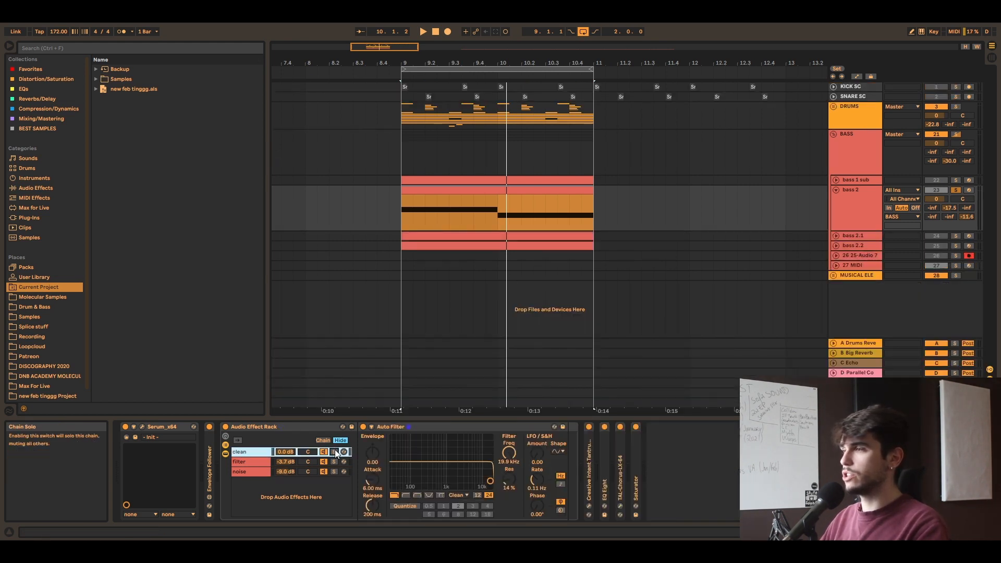
key("space")
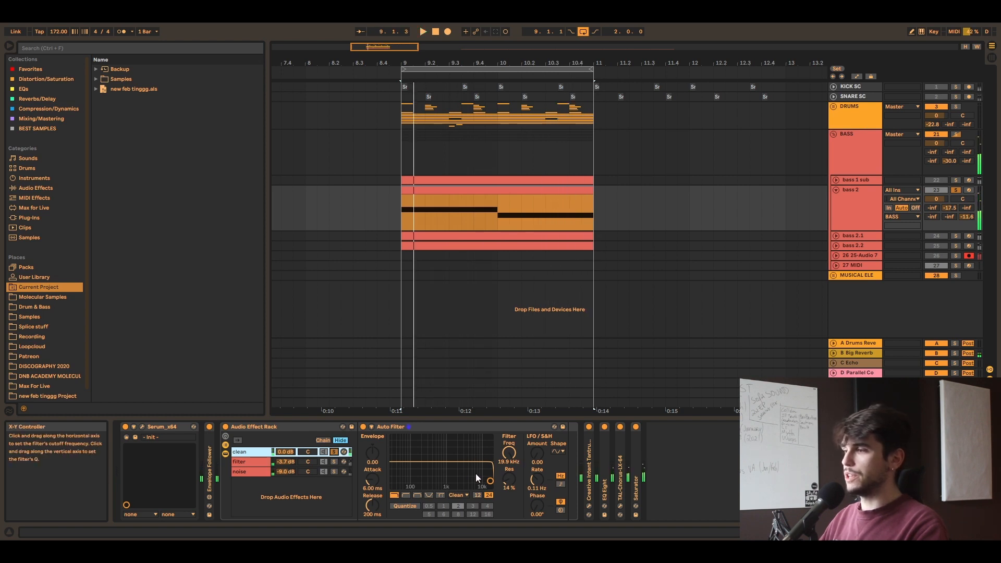
mouse_move(510, 457)
left_mouse_down()
mouse_move(510, 524)
mouse_move(510, 454)
left_mouse_up()
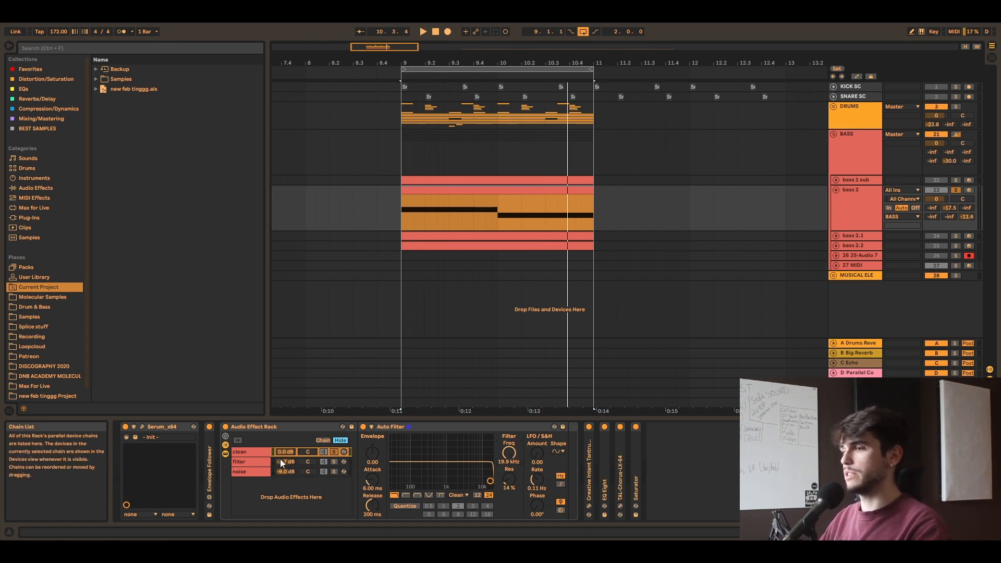
left_click(242, 461)
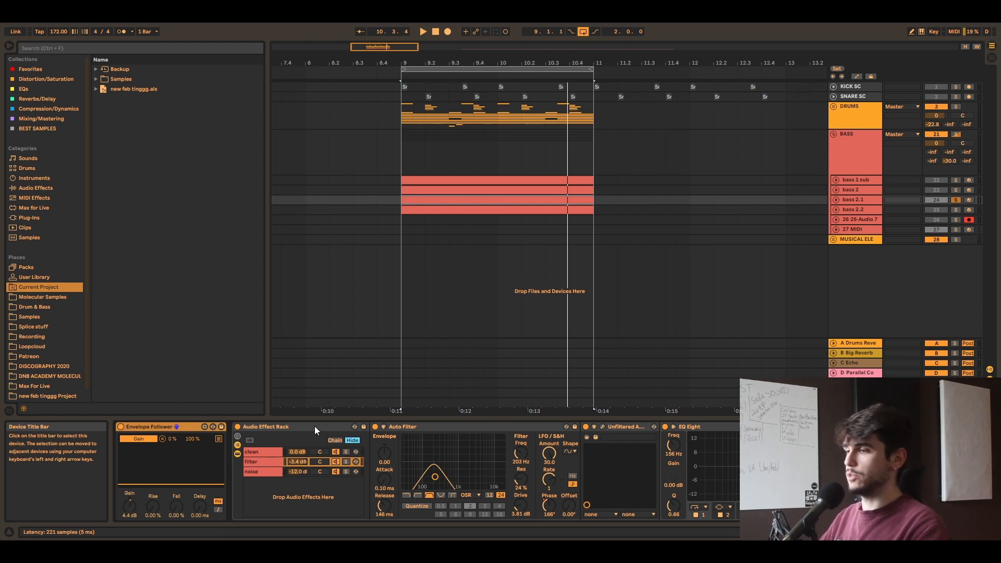
Step: Solo the clean chain in bass 2.1's Audio Effect Rack and audition it with its Auto Filter cutoff
left_click(314, 427)
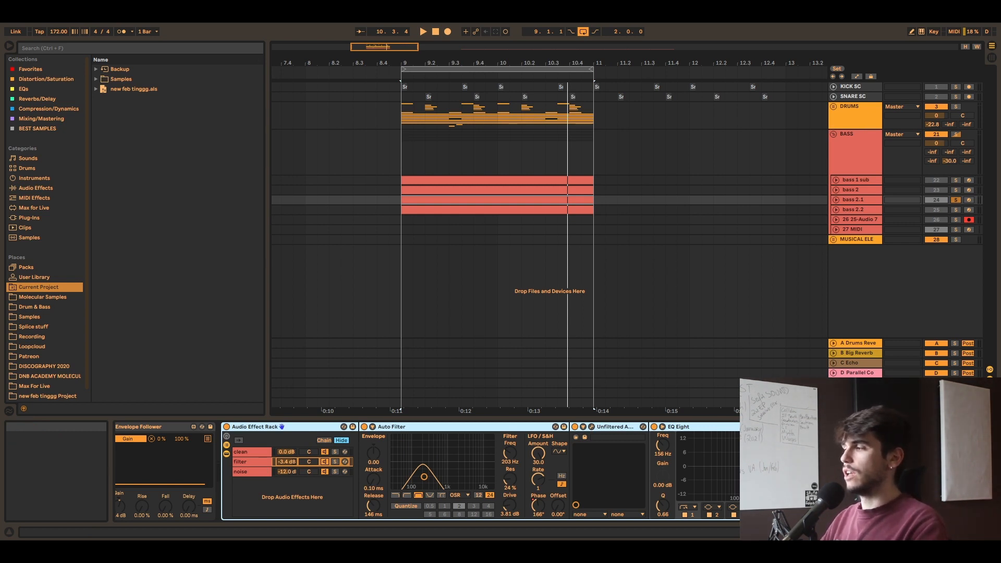
left_click(261, 451)
left_click(337, 451)
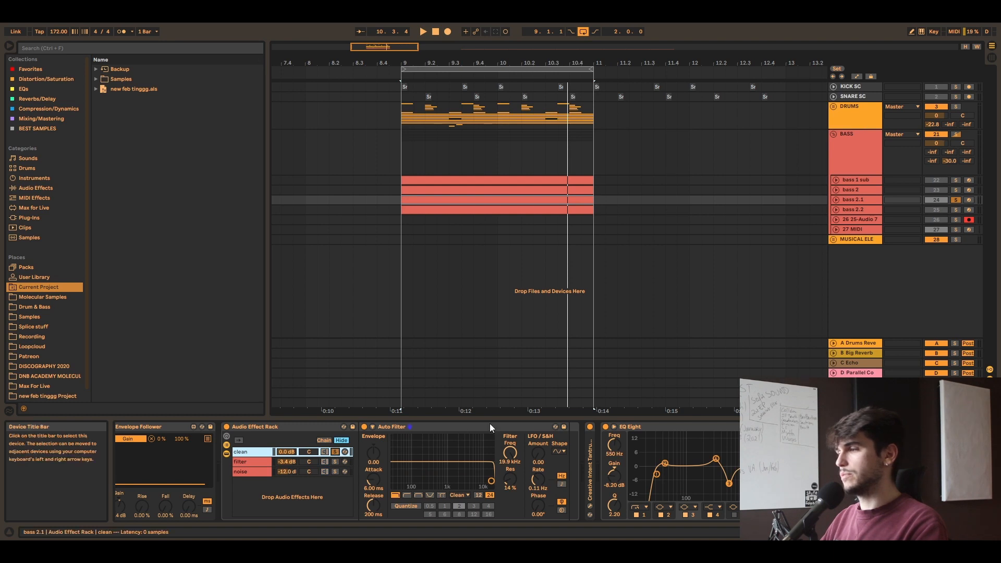
left_click(510, 454)
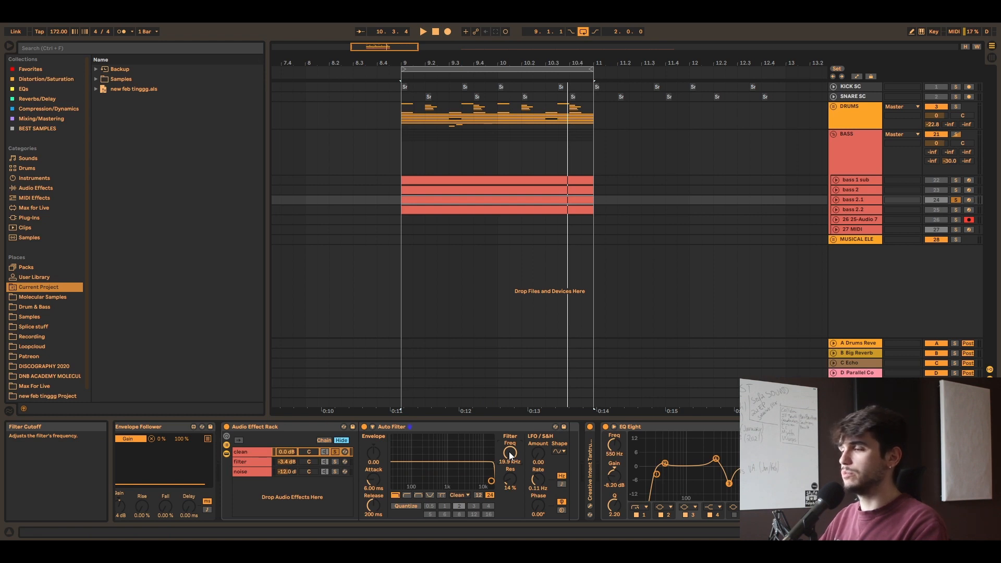
key("space")
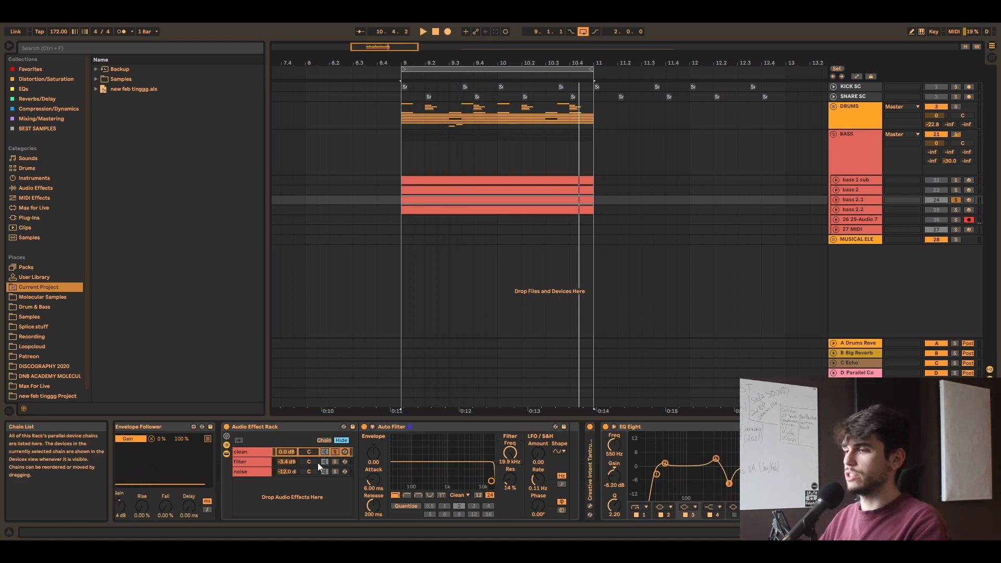
Step: Solo bass 2.1's filter chain and examine its Unfiltered Audio Dent 2 settings, closing the plug-in window
left_click(245, 462)
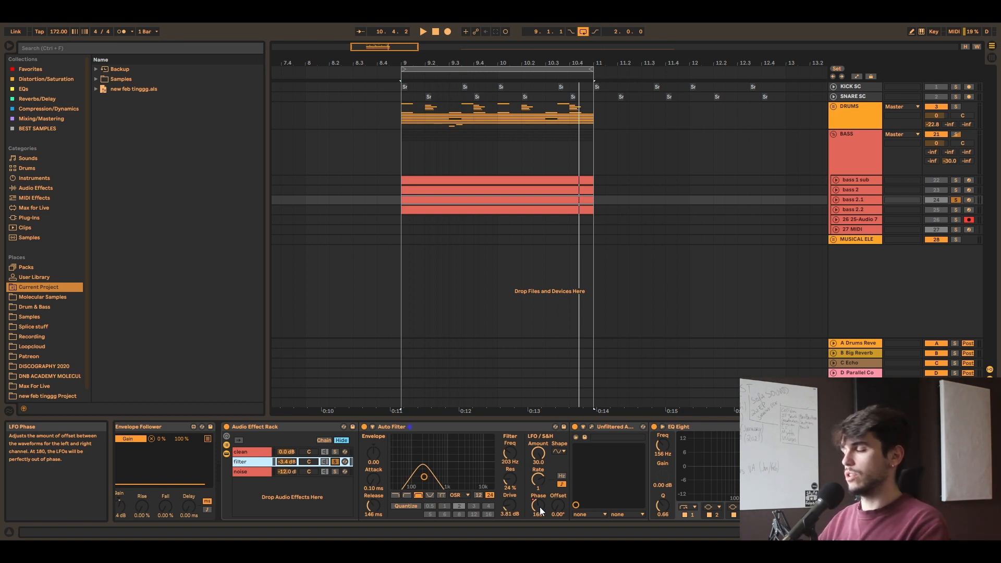
left_click(593, 426)
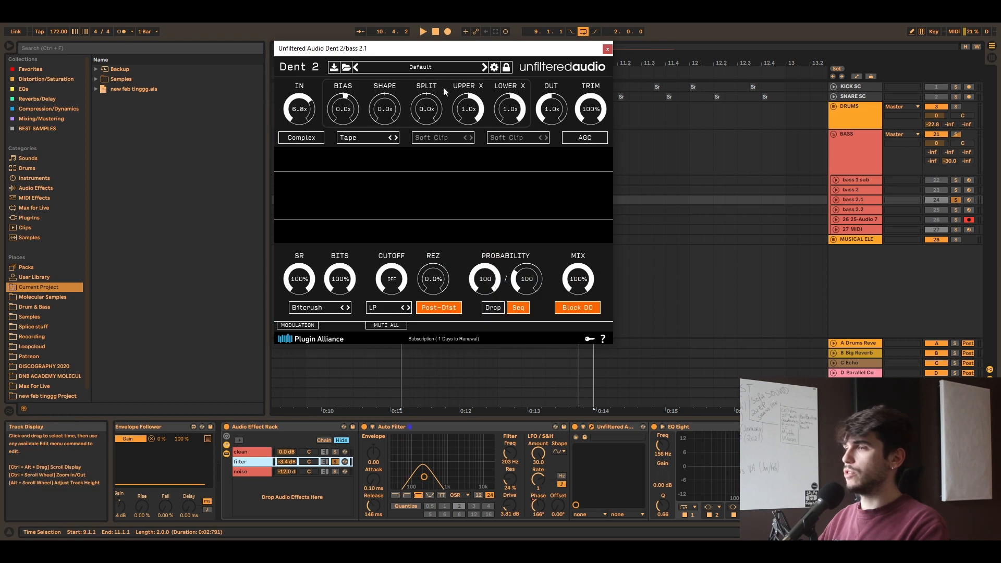
left_click_drag(440, 50, 569, 130)
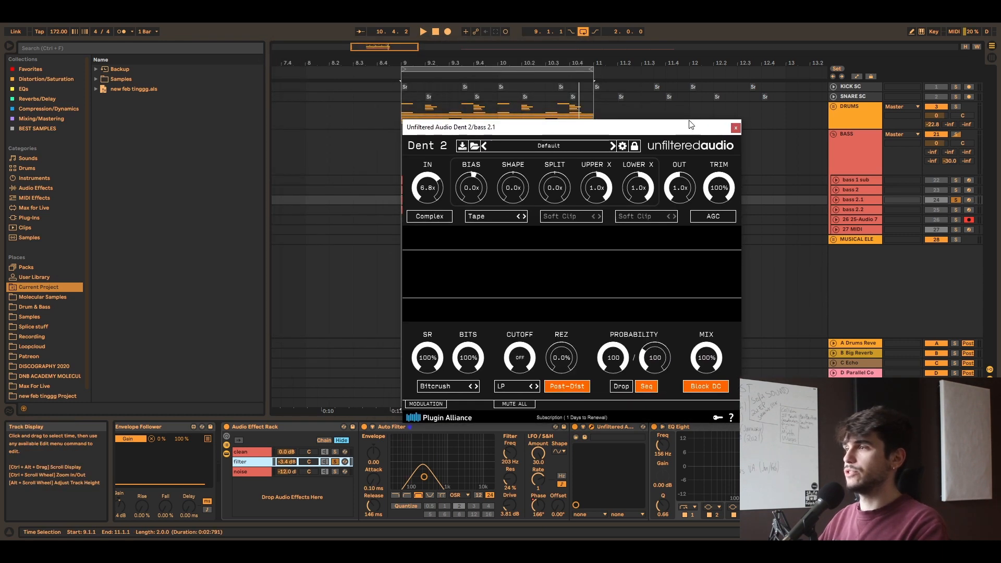
left_click(736, 128)
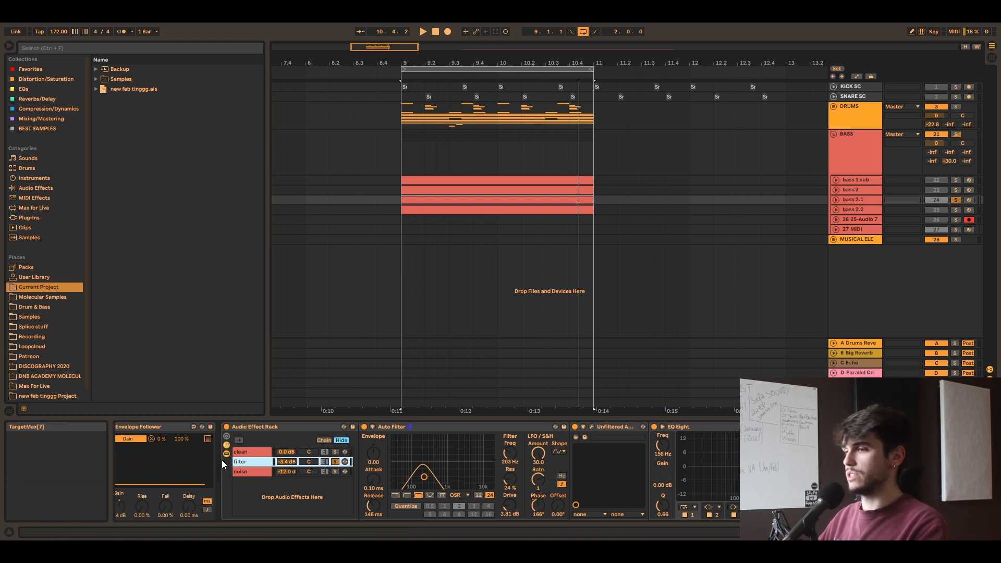
Step: Examine the TAL-Chorus-LX settings in bass 2.1's filter chain and close the plug-in window
left_click(248, 452)
left_click(262, 463)
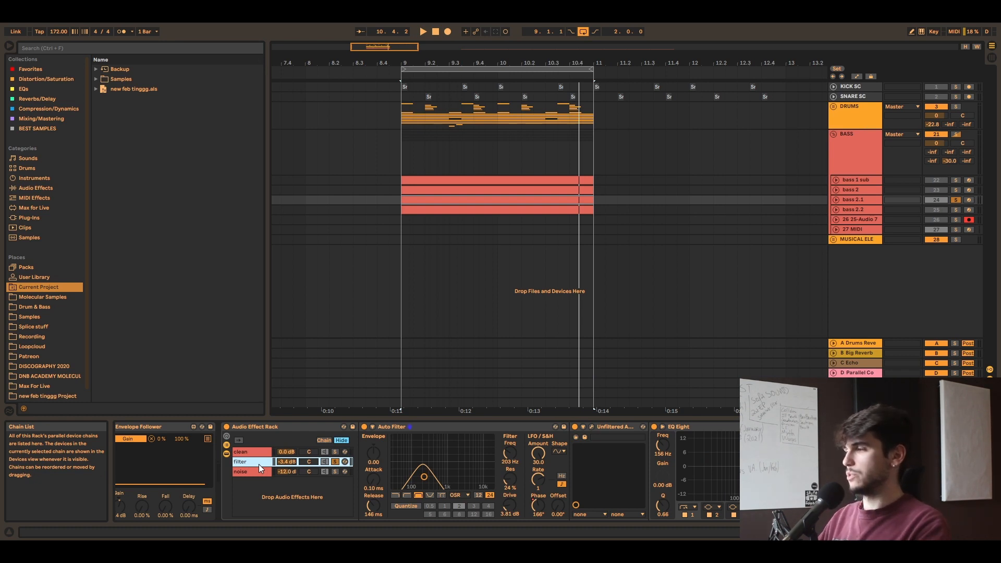
left_click(930, 427)
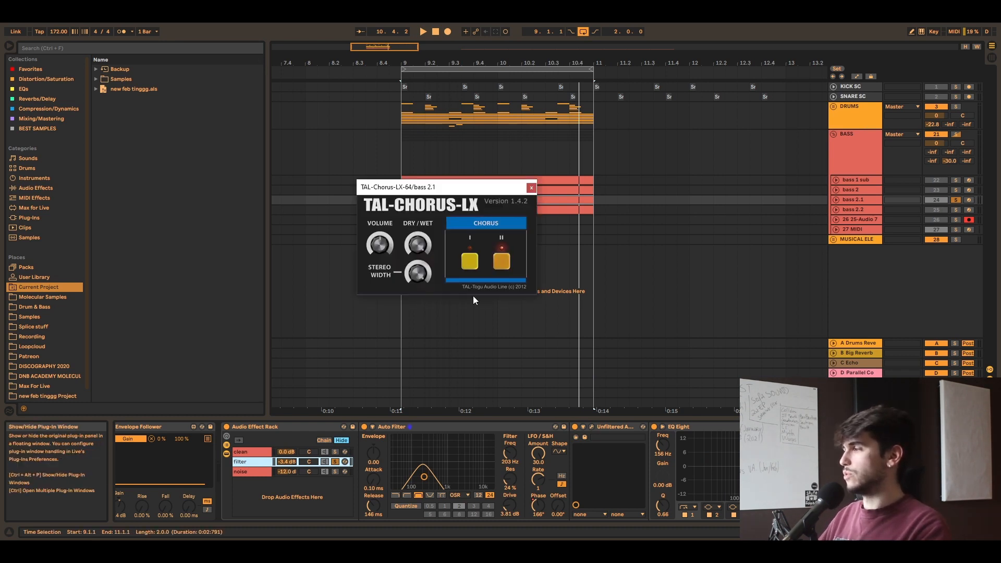
left_click(531, 188)
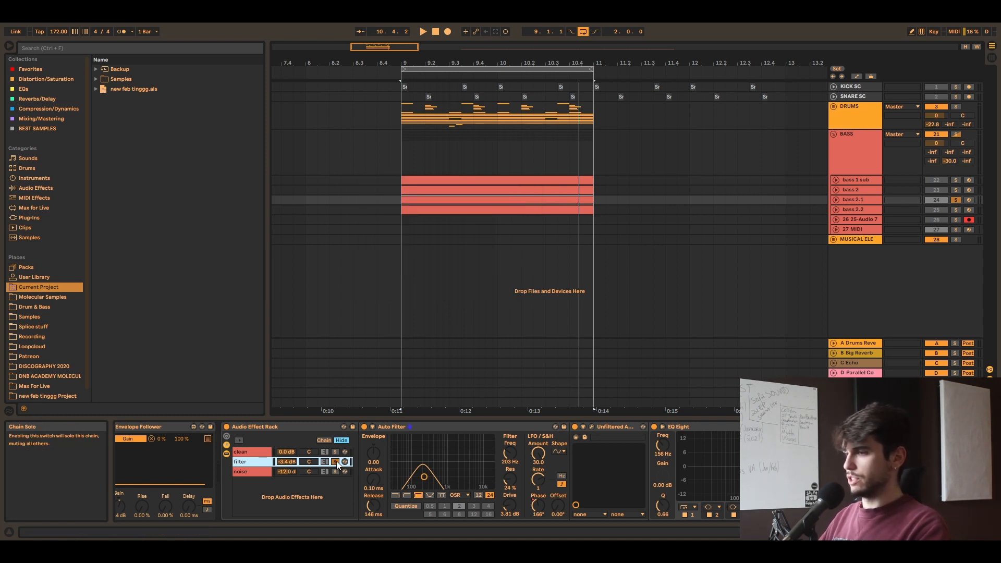
Step: Play the loop and compare bass 2.1's soloed clean and filter chains, ending on the filter chain
key("space")
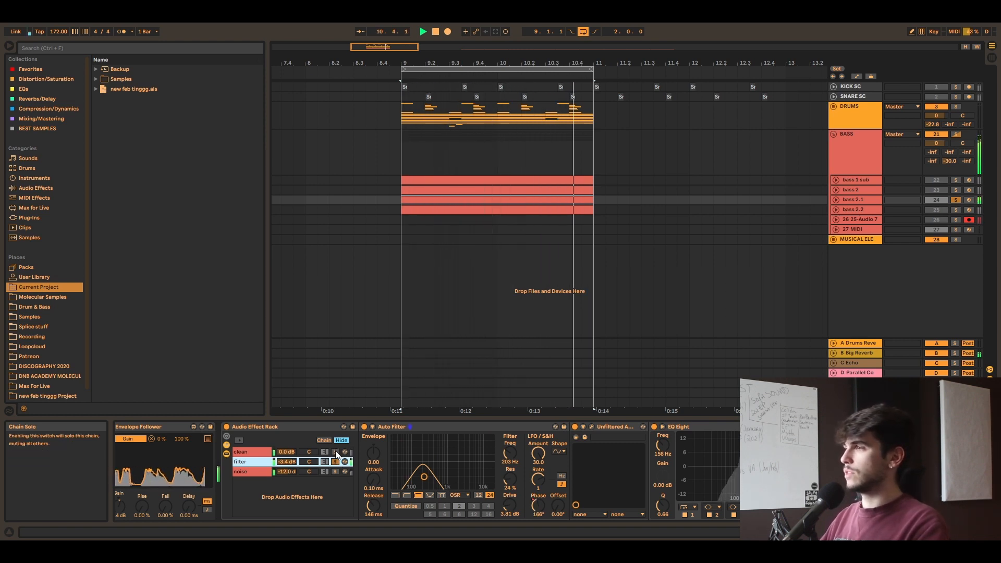
left_click(335, 452)
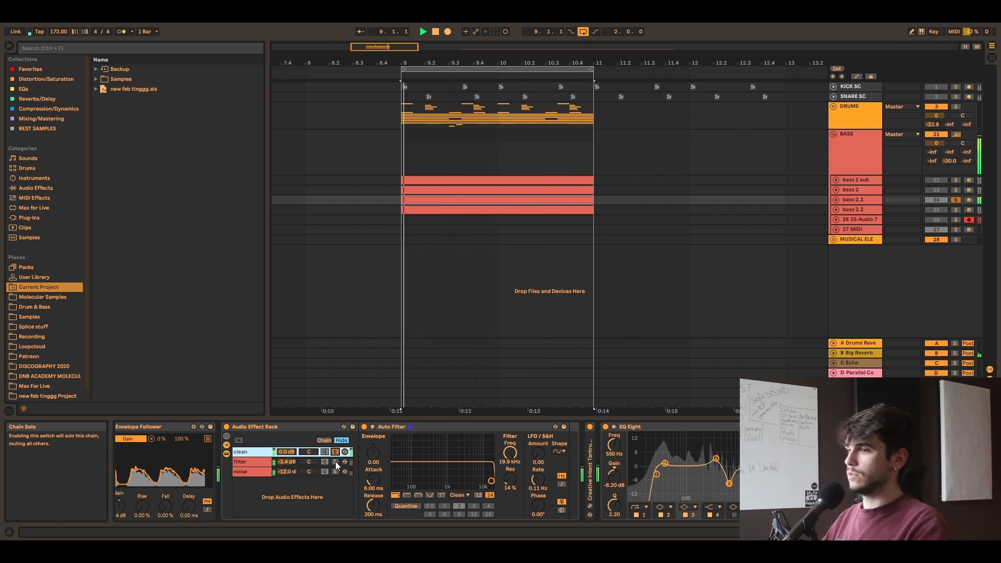
left_click(336, 462)
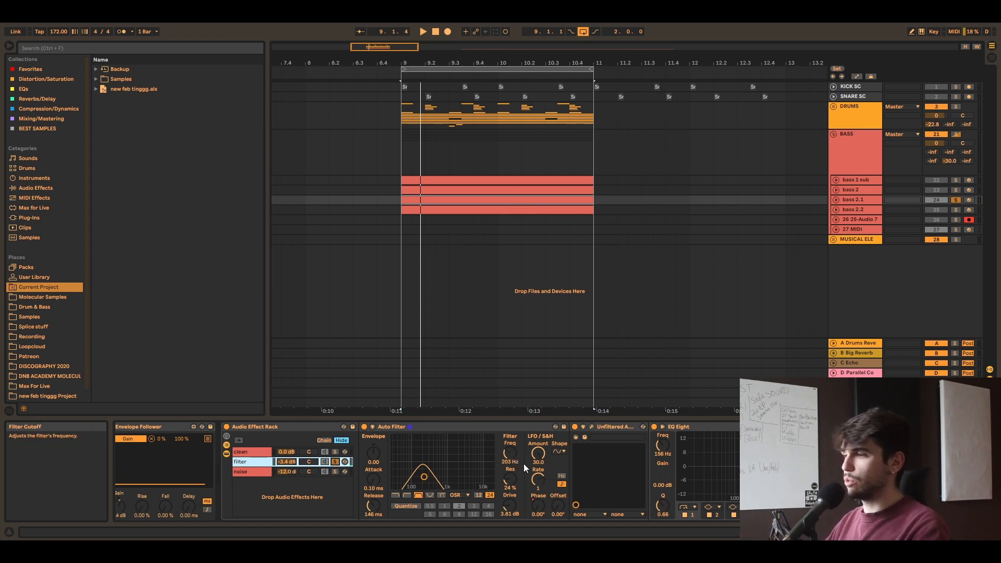
Step: Audition the filter chain's Auto Filter with an LFO rate of 1/3, and set the rate to 8 and the phase to 166°
left_click_drag(537, 479, 537, 486)
key("space")
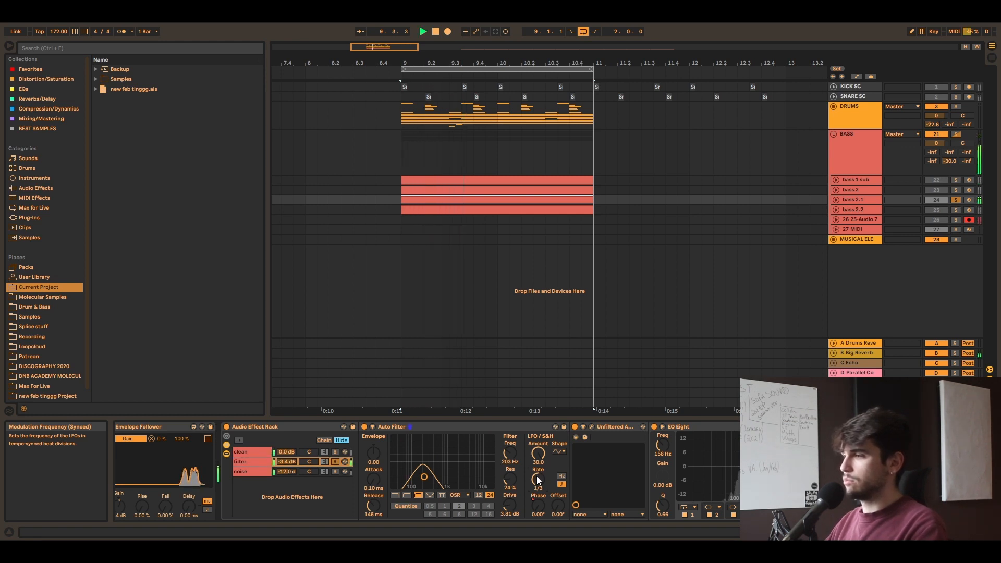
left_click_drag(540, 480, 539, 469)
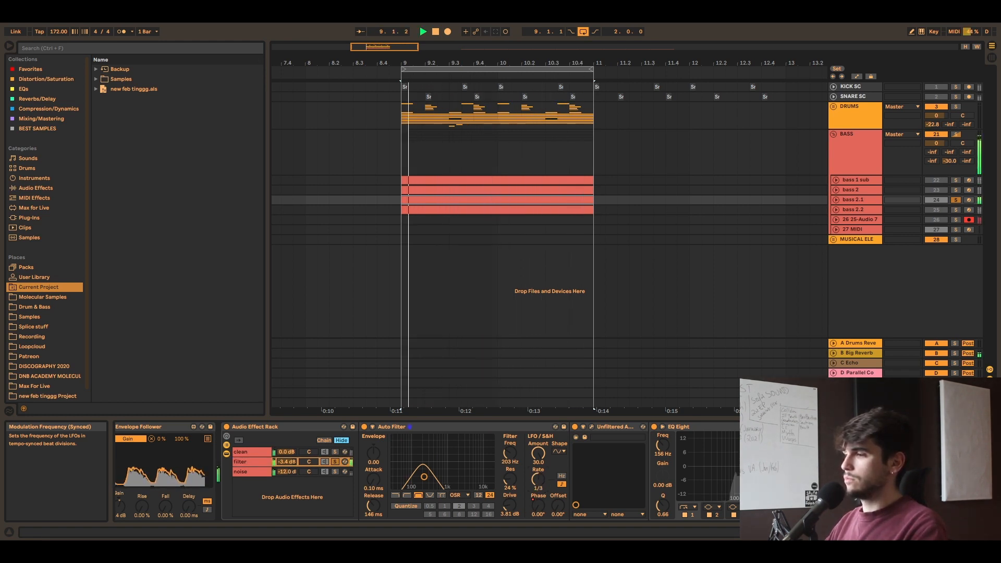
left_click_drag(538, 506, 512, 450)
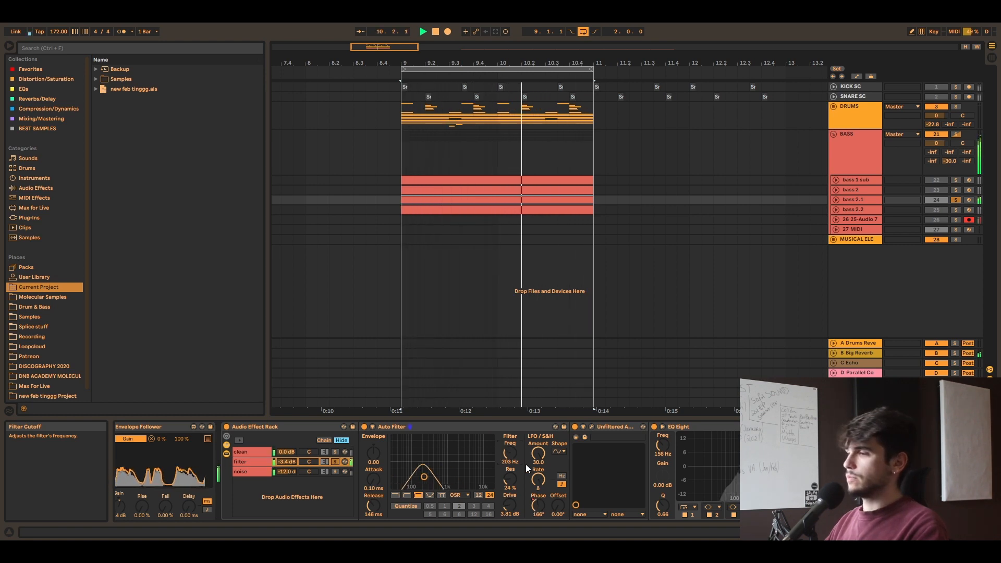
Step: Compare bass 2.1's filter chain with Dent 2 off and on during playback, leaving it on
left_click(575, 427)
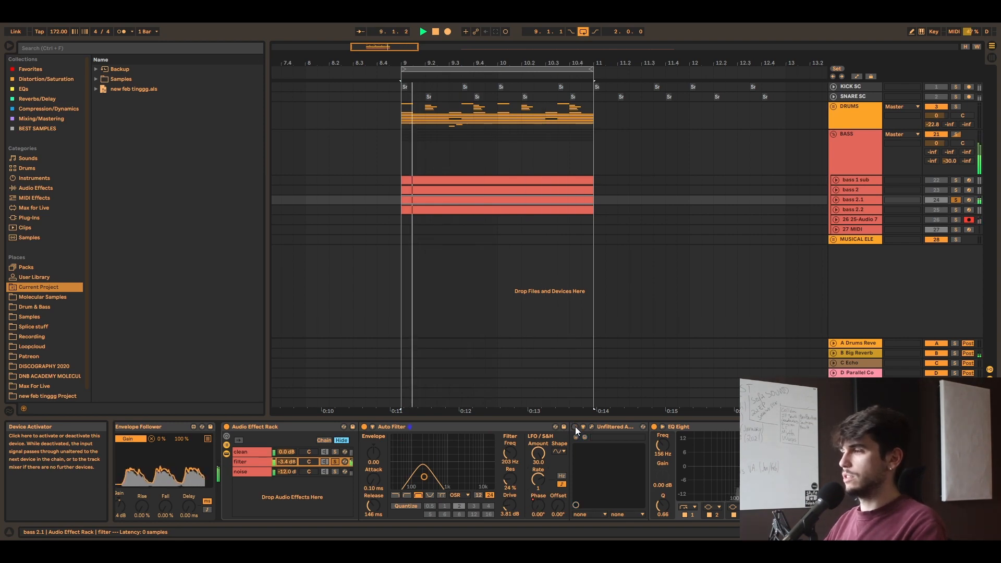
left_click(575, 427)
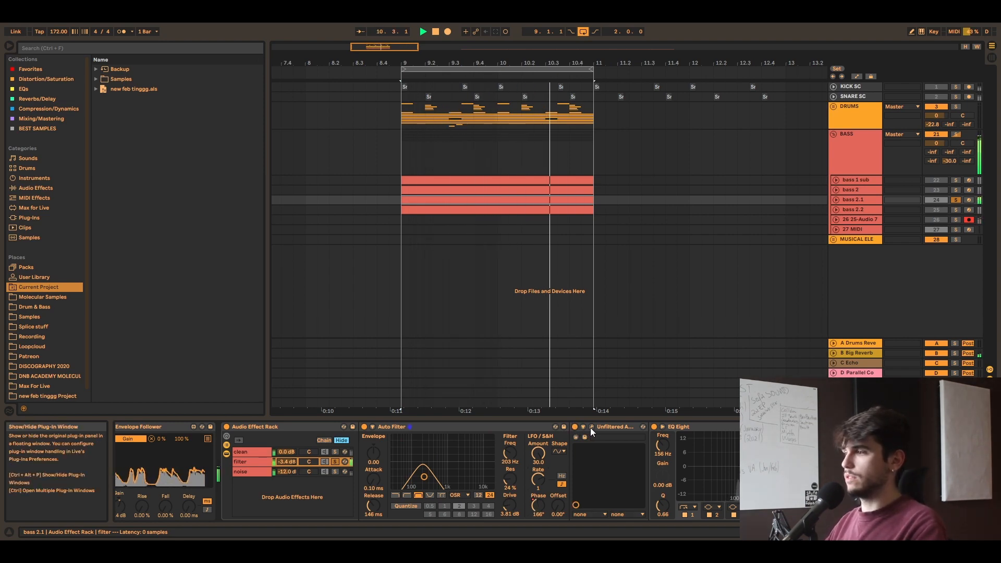
Step: Examine the Dent 2 settings in bass 2.1's filter chain and close the plug-in window
left_click(590, 428)
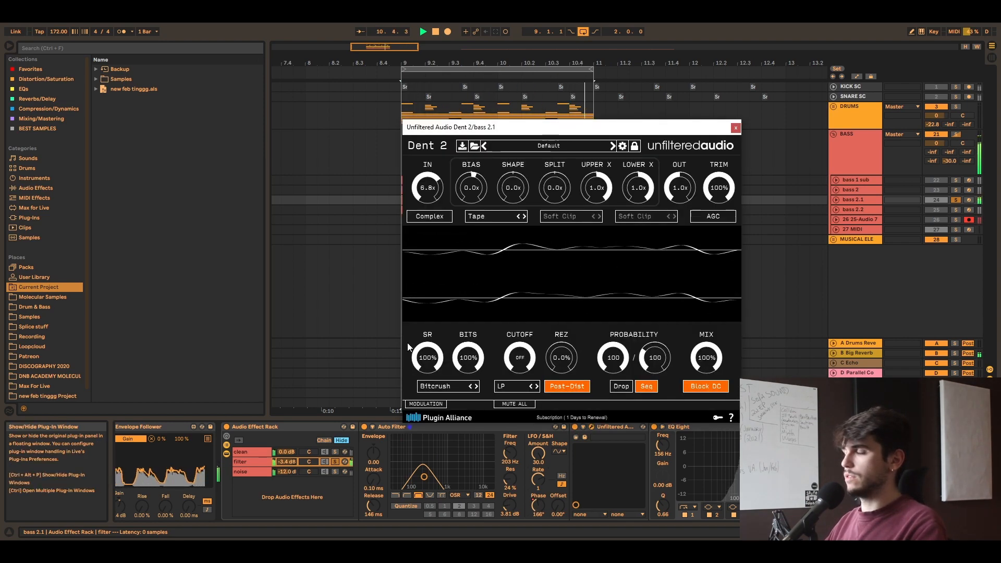
left_click(736, 127)
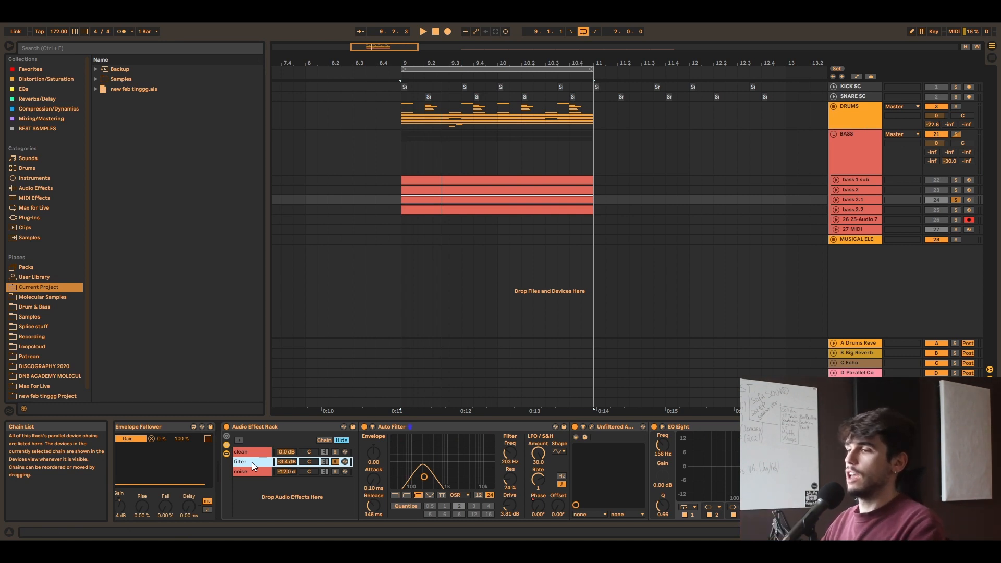
Step: Solo bass 2.1's noise chain and unfold its Erosion, Vocoder and Air64 devices
left_click(340, 474)
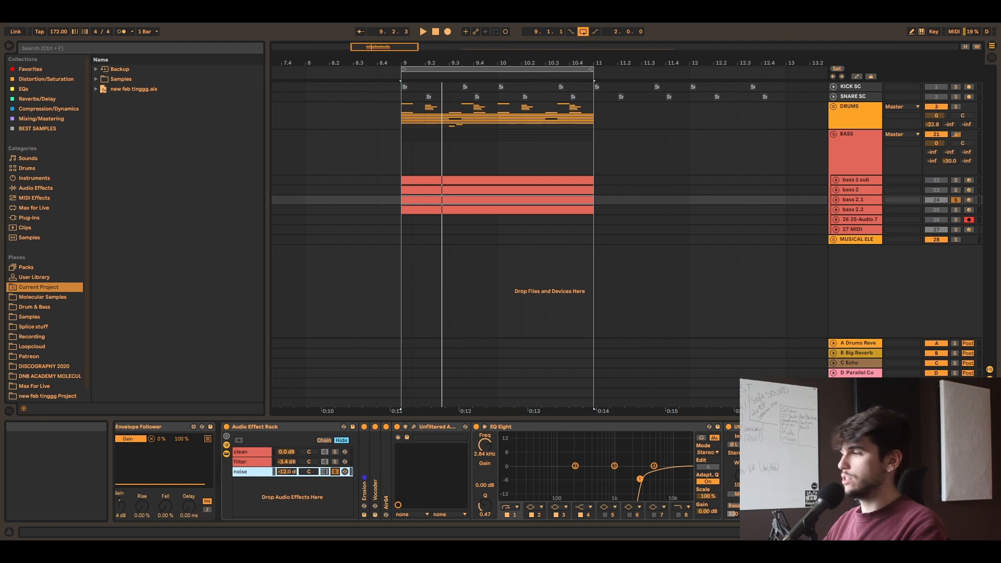
scroll(261, 532, "up", 1)
scroll(465, 425, "up", 2)
double_click(463, 449)
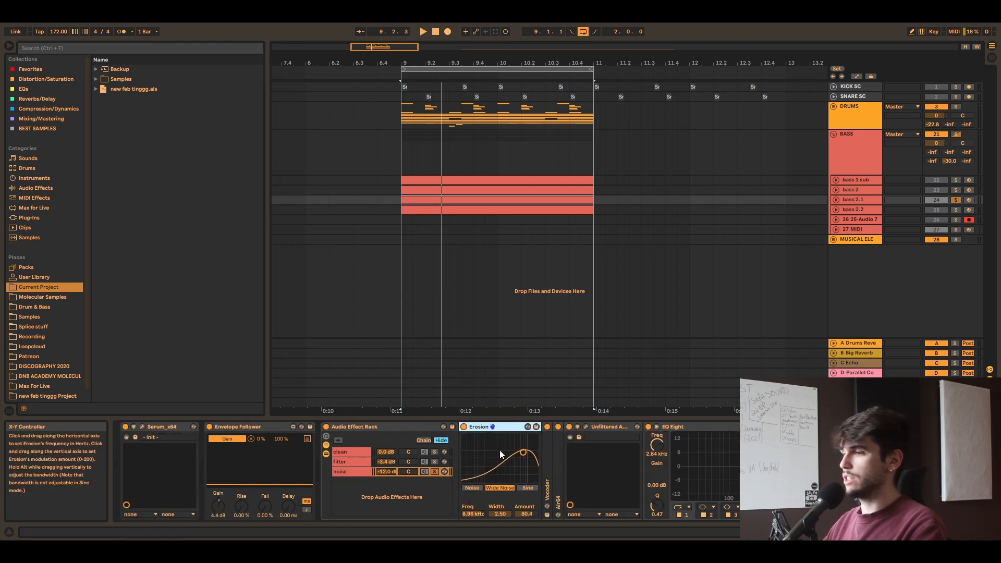
double_click(547, 449)
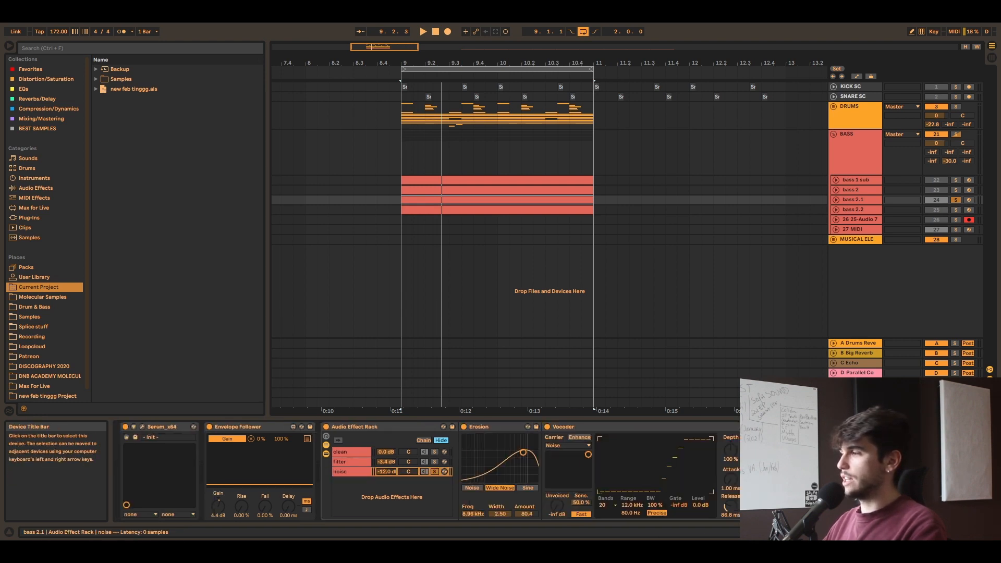
scroll(261, 532, "down", 2)
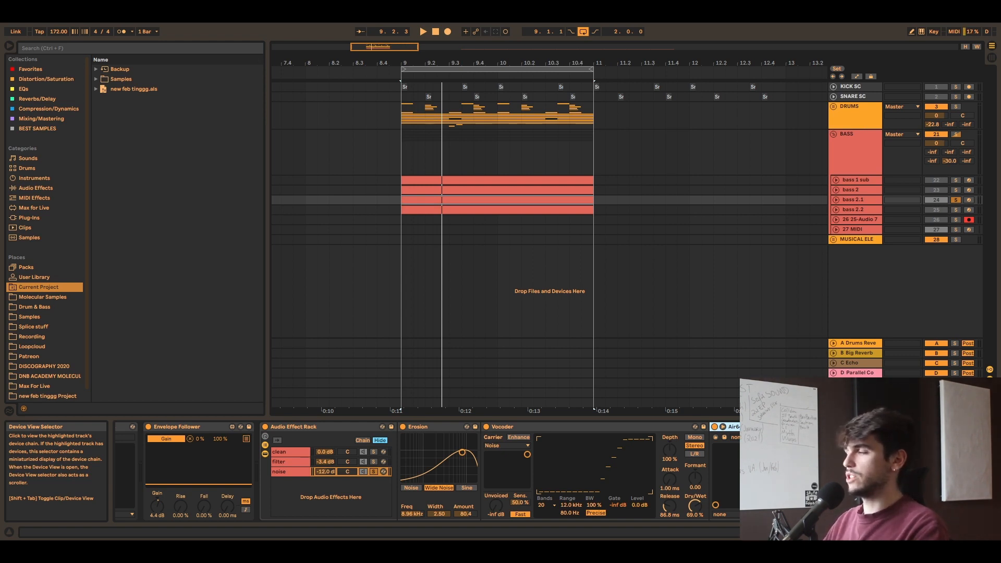
scroll(470, 469, "up", 3)
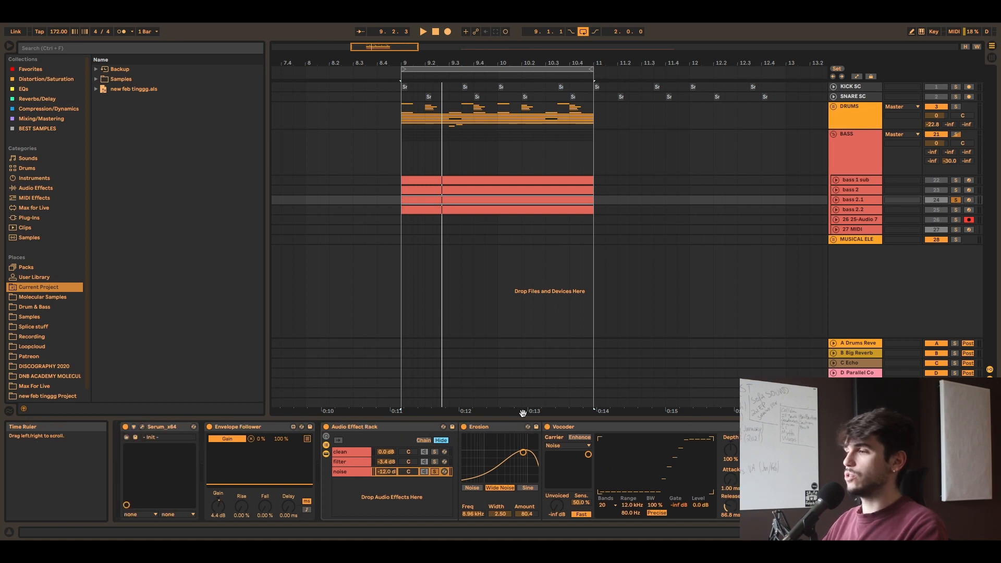
Step: Examine the noise chain's Erosion, Vocoder and Air64 devices one after another
left_click(498, 428)
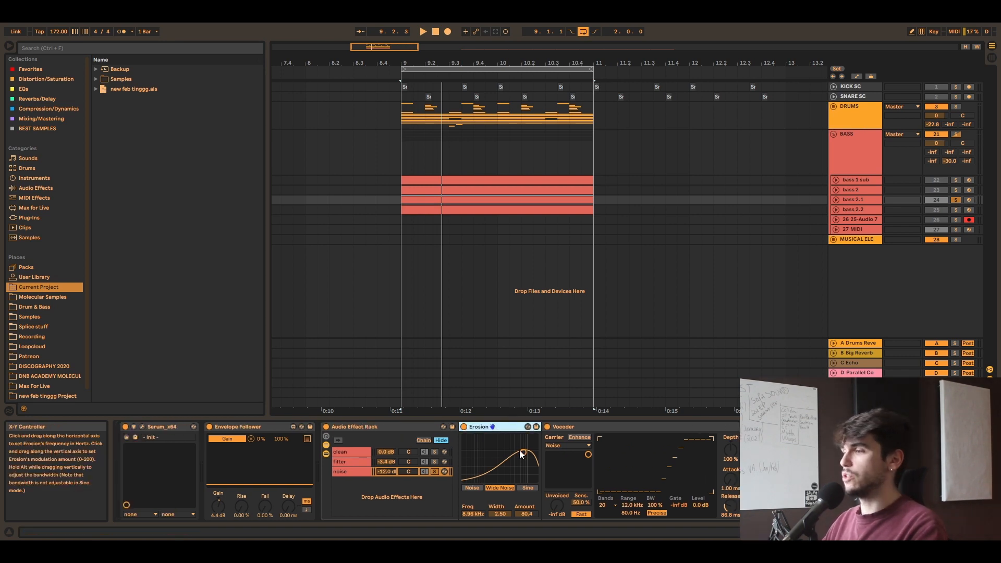
left_click(570, 428)
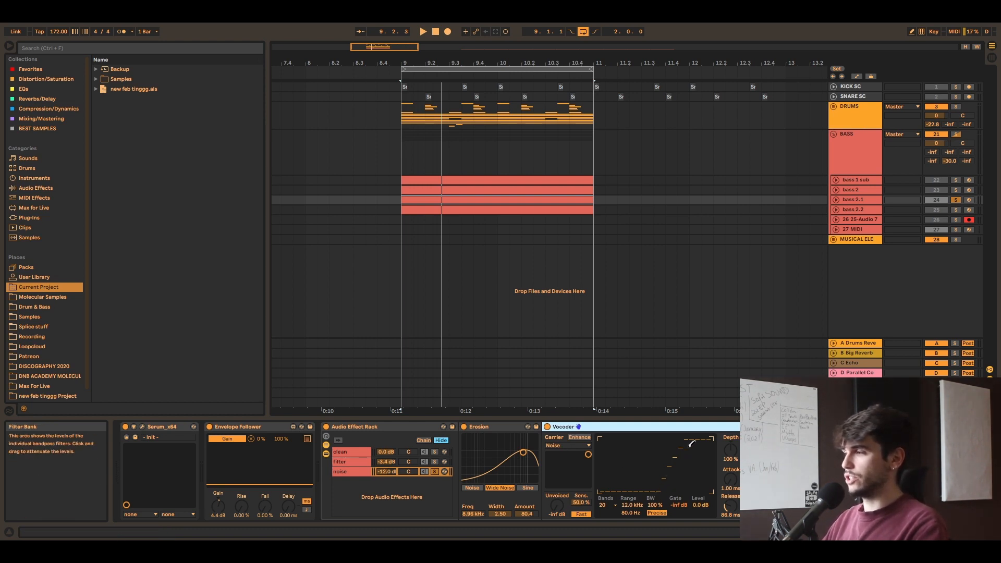
left_click(791, 427)
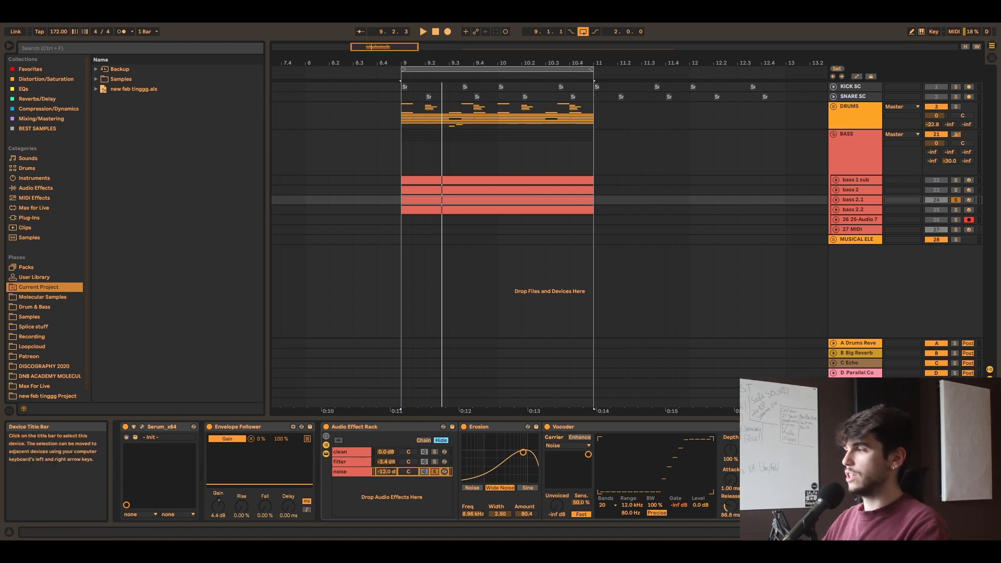
Step: Examine the noise chain's Dent 2 settings and close the plug-in window
scroll(725, 454, "down", 5)
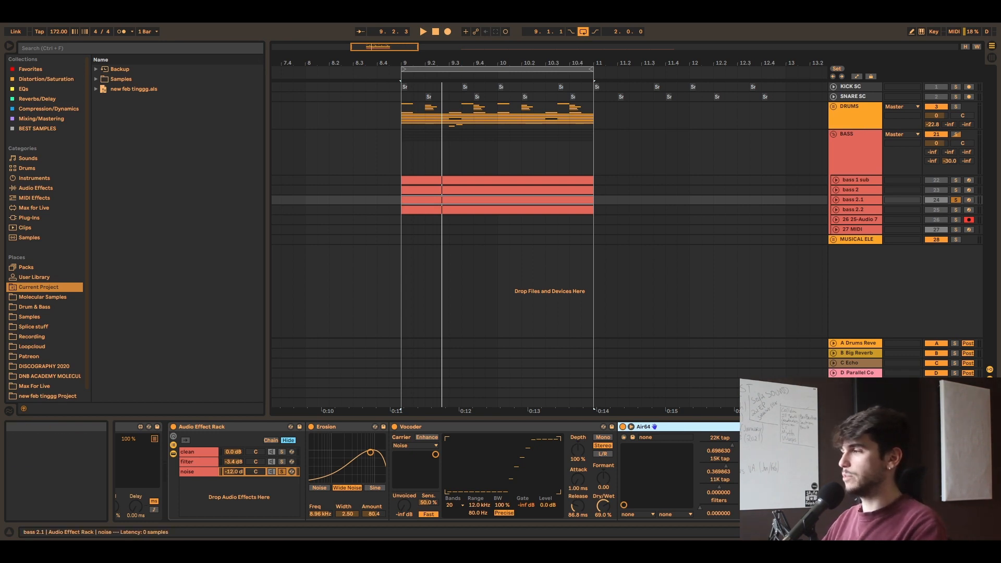
left_click(827, 426)
left_click(806, 427)
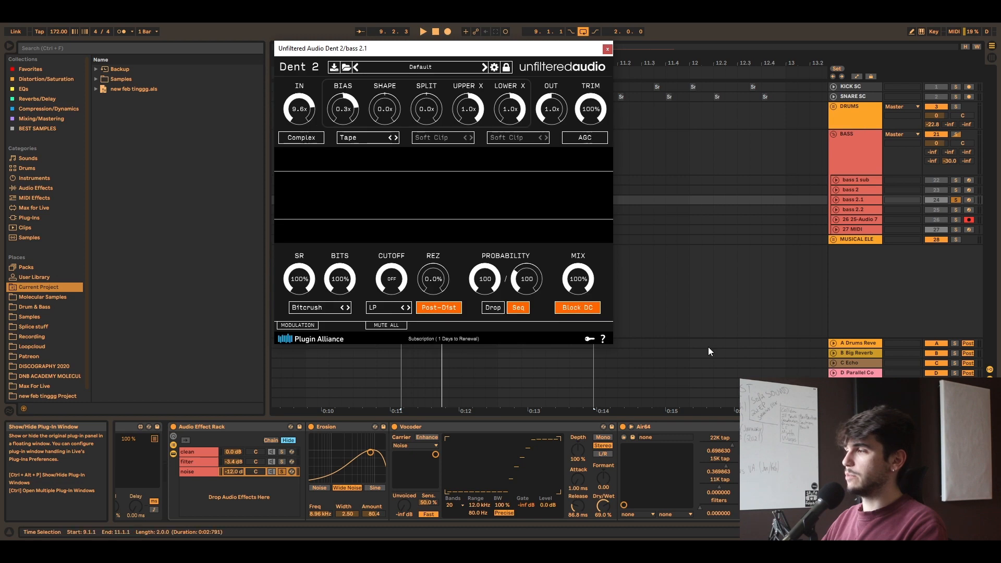
left_click(607, 50)
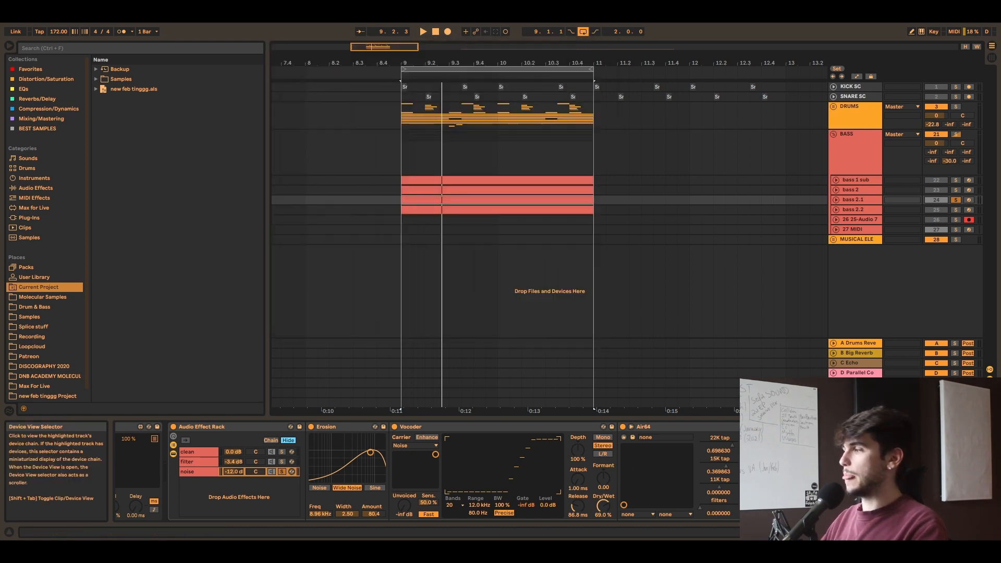
Step: Compare the soloed noise chain with the Vocoder off and on during playback, leave it on, and stop playback
scroll(397, 477, "right", 2)
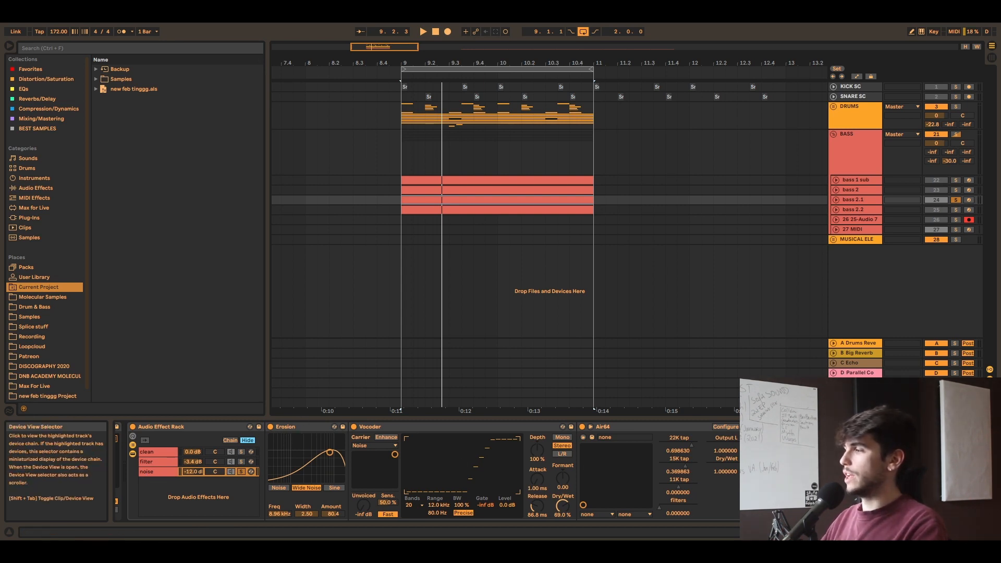
left_click(944, 532)
left_click_drag(944, 532, 937, 532)
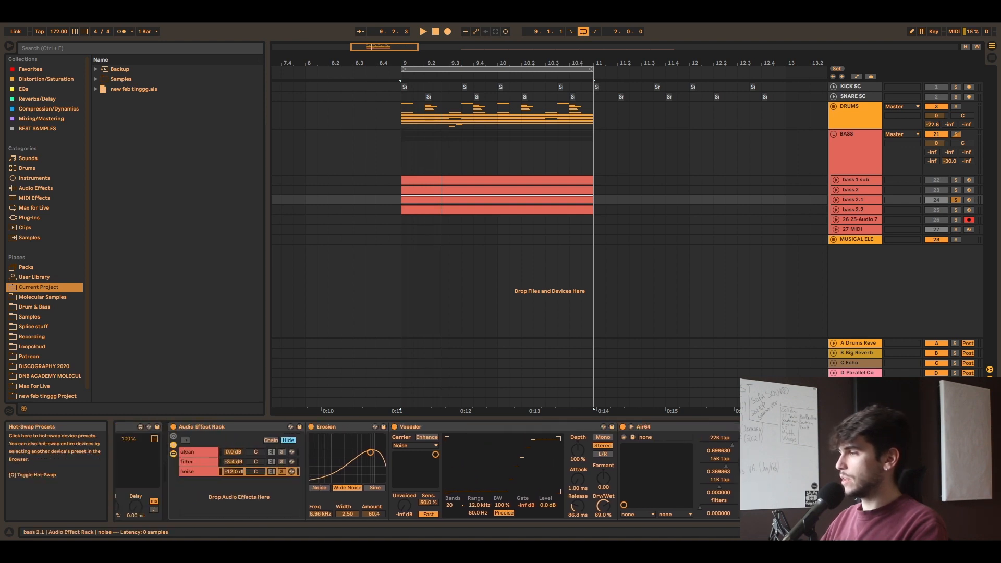
left_click(395, 427)
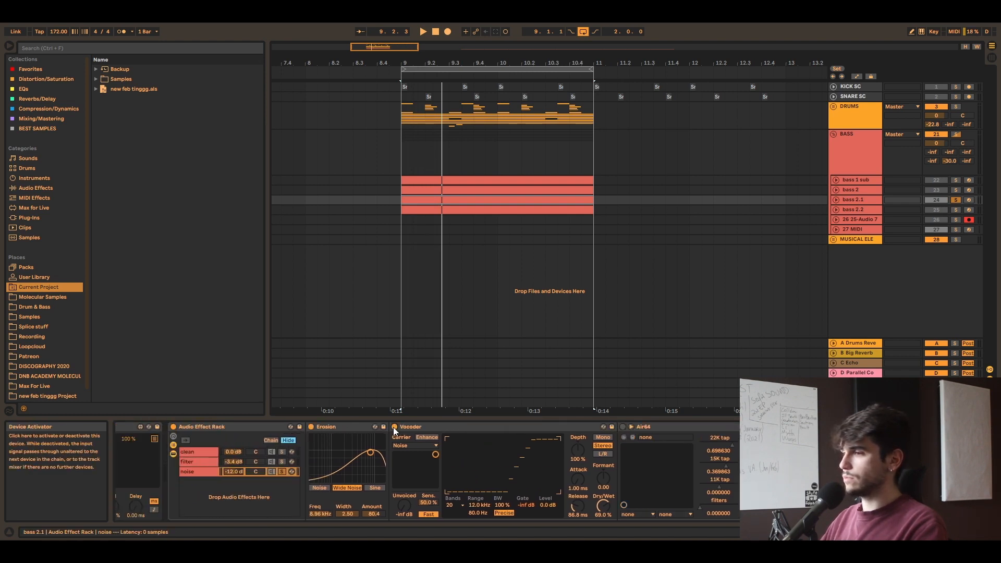
key("space")
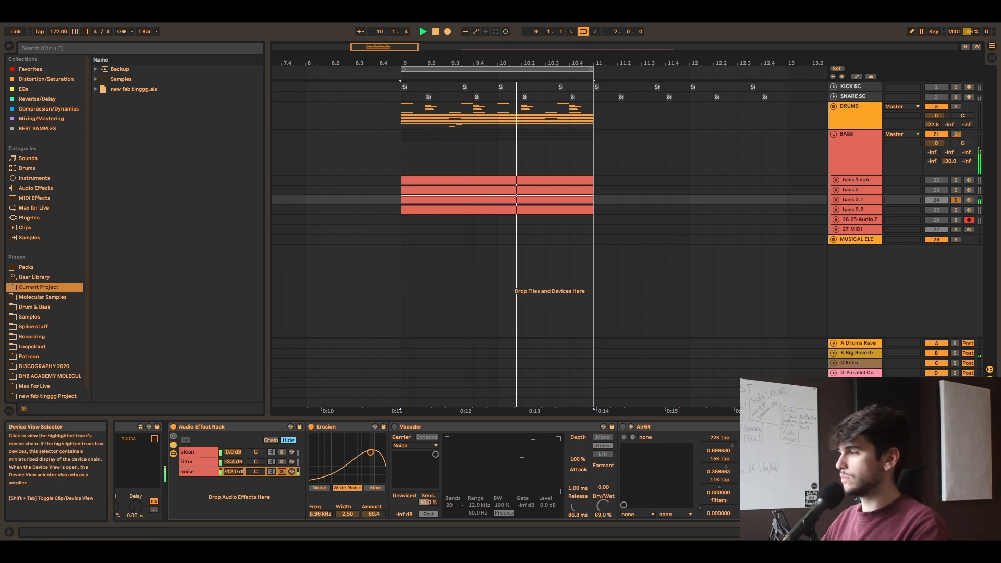
scroll(606, 426, "right", 8)
scroll(361, 464, "left", 8)
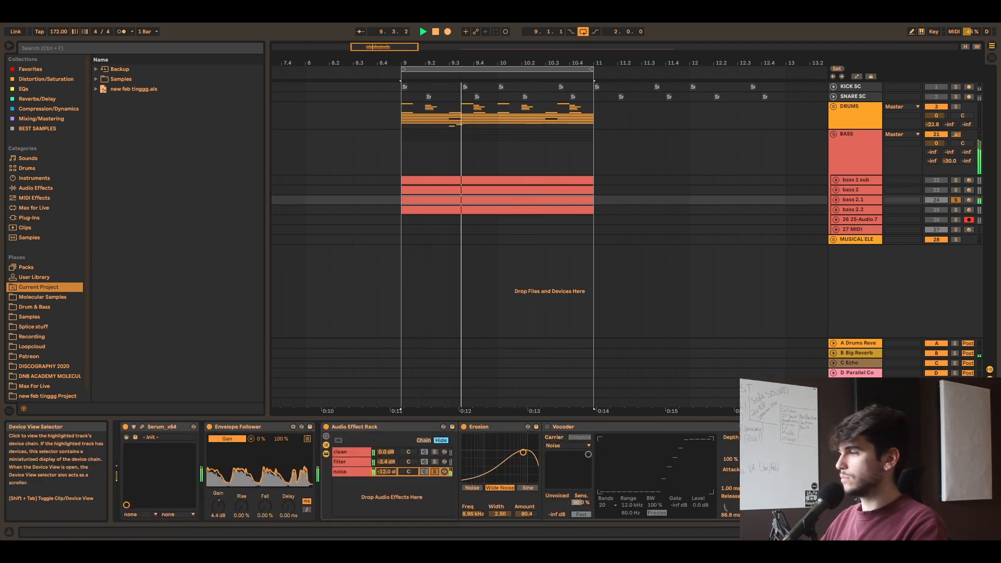
scroll(357, 456, "right", 2)
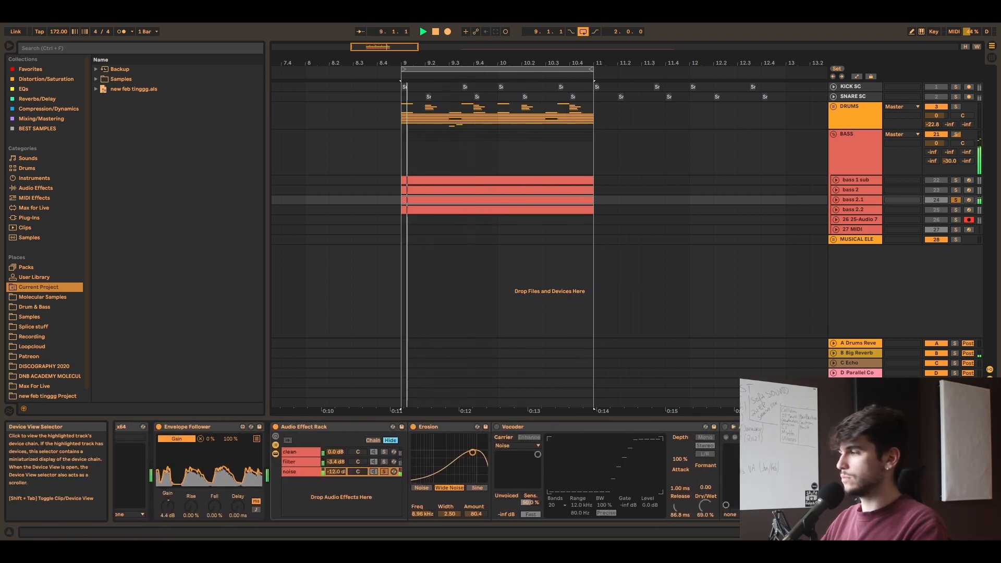
left_click(496, 427)
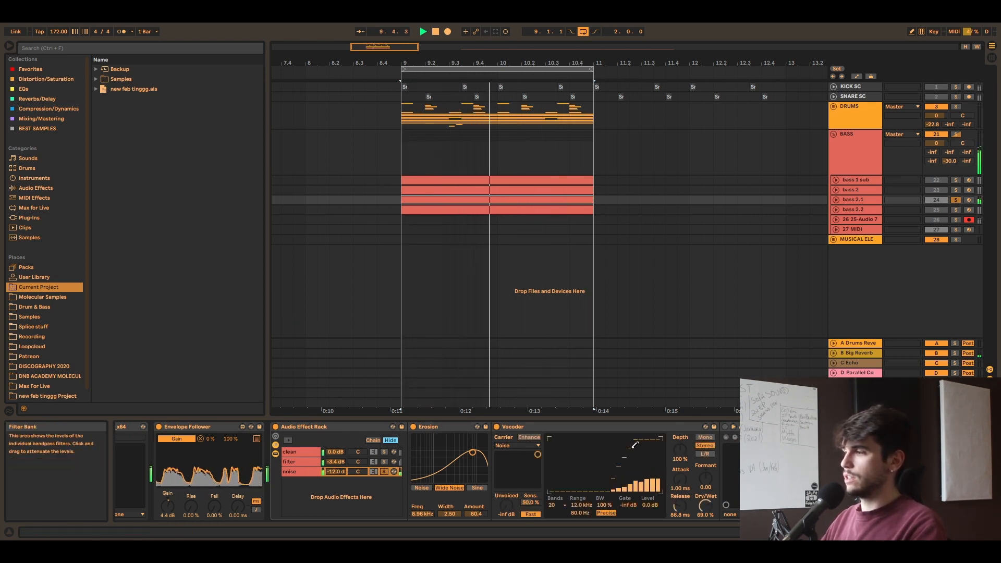
key("space")
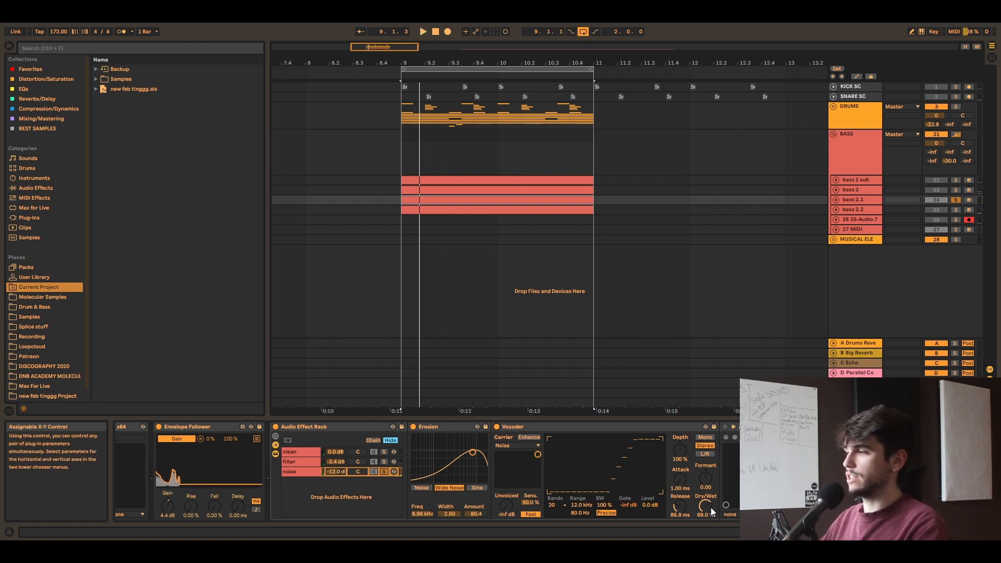
Step: Restart playback, turn on Dent 2 in the noise chain and examine its Bias setting in the plug-in window
left_click(929, 532)
key("space")
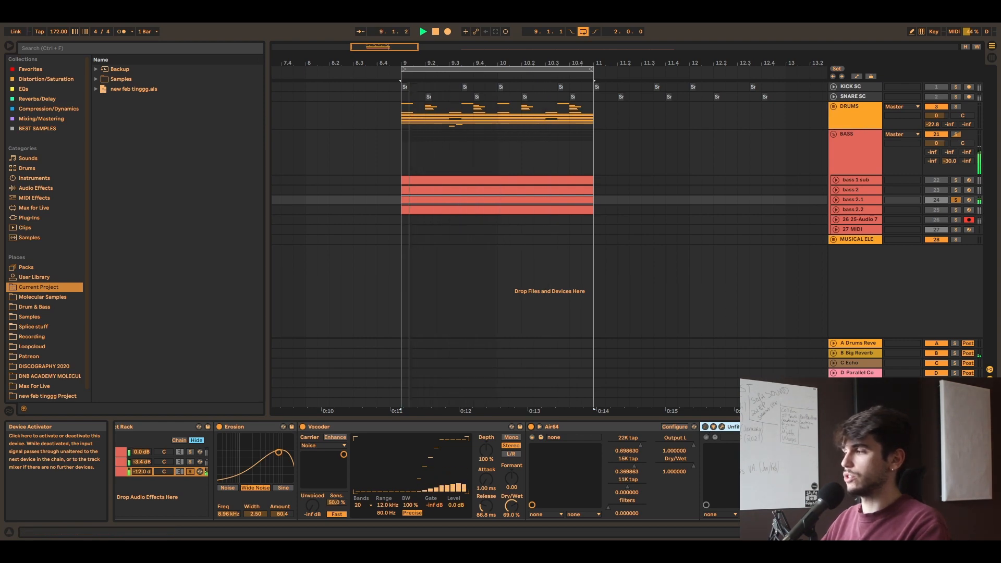
scroll(699, 427, "right", 3)
left_click(572, 427)
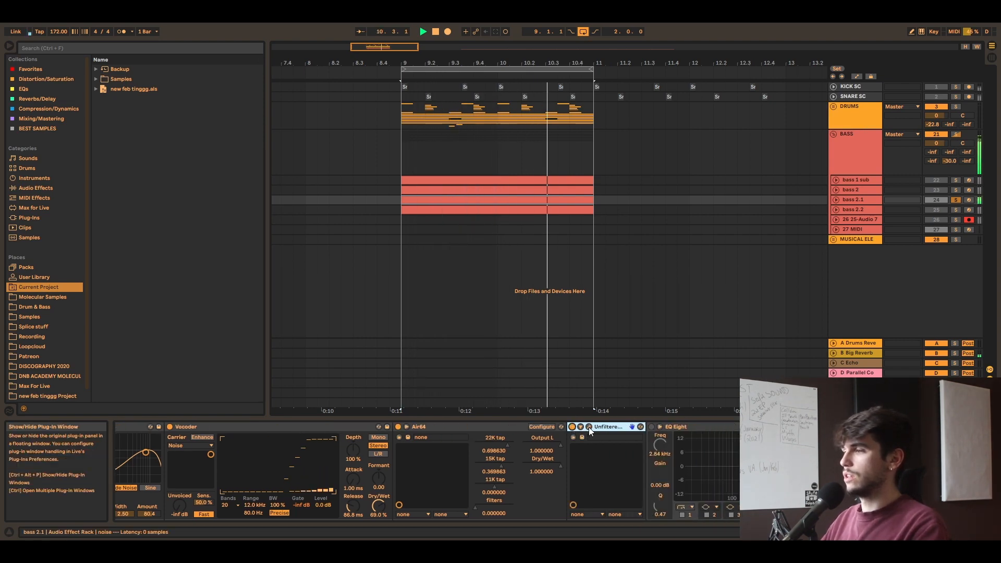
left_click(589, 426)
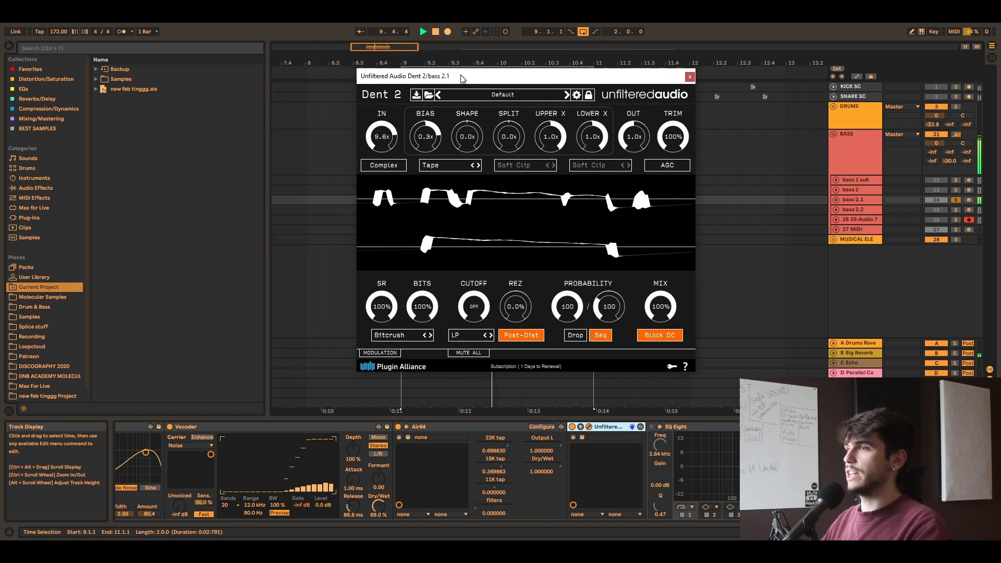
left_click_drag(373, 48, 383, 102)
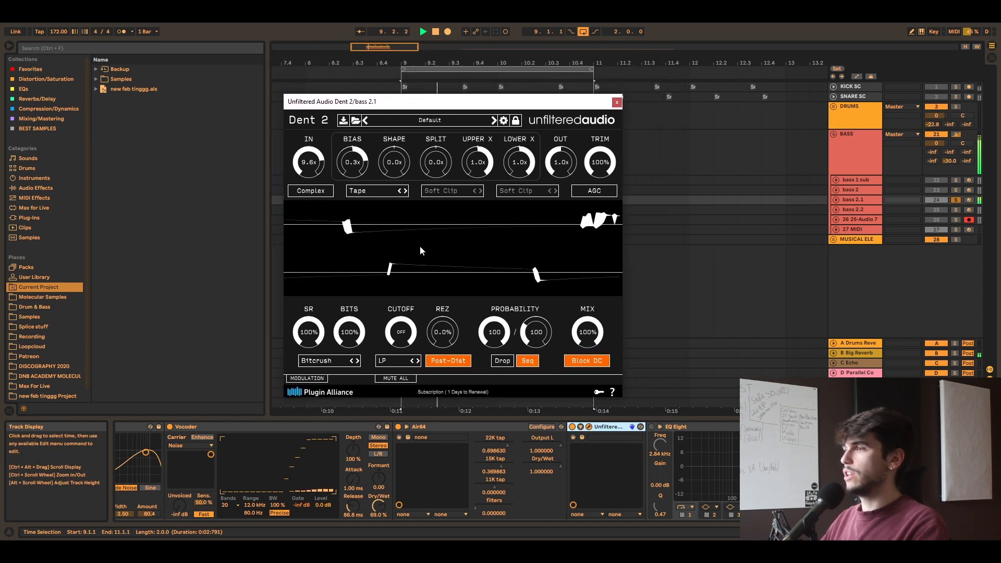
mouse_move(352, 162)
left_mouse_down()
mouse_move(350, 199)
mouse_move(355, 151)
mouse_move(354, 163)
left_mouse_up()
key("ctrl+alt+p")
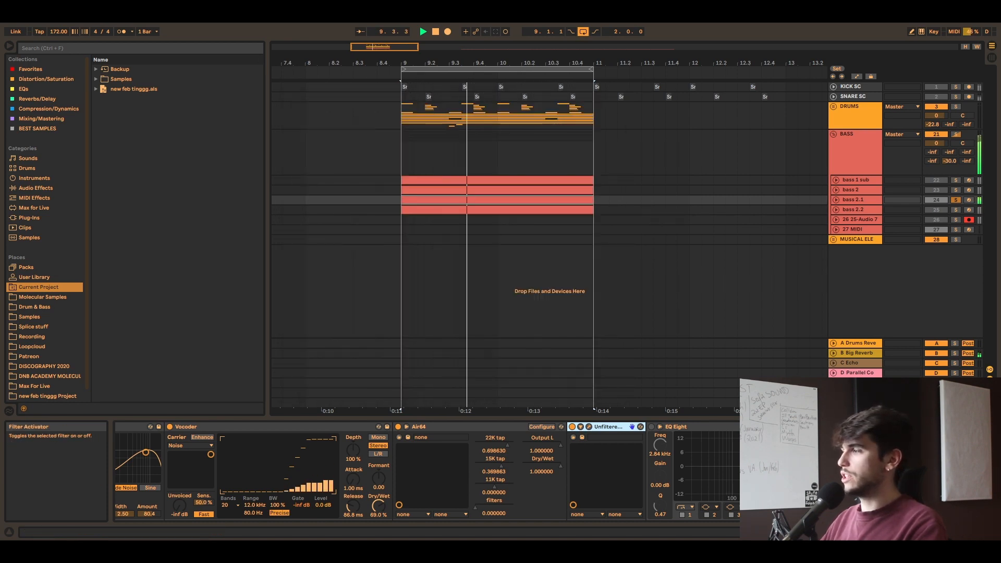
Step: Turn on the noise chain's EQ Eight during playback, and stop playback after listening
mouse_move(938, 532)
left_mouse_down()
mouse_move(921, 532)
mouse_move(936, 532)
left_mouse_up()
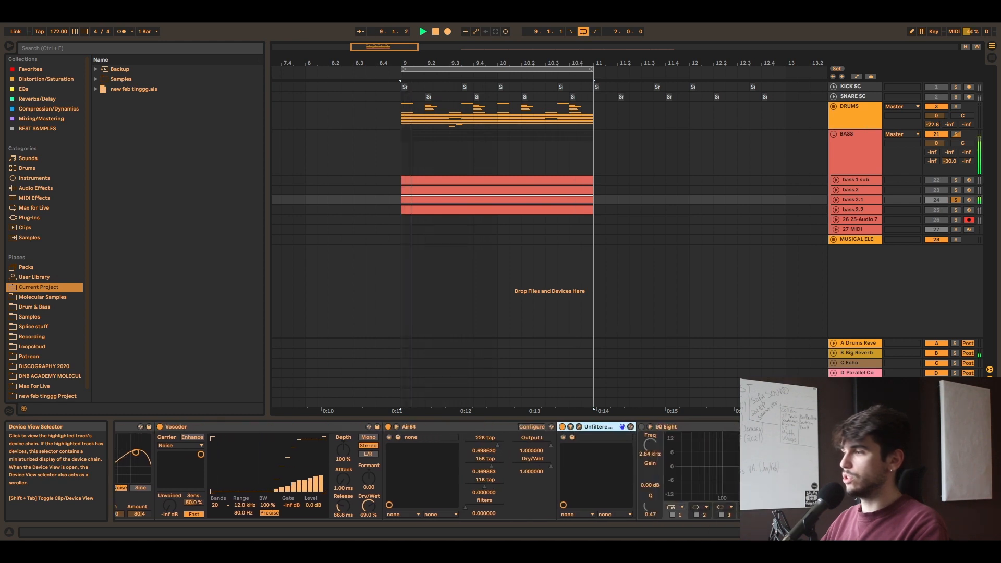
left_click(642, 427)
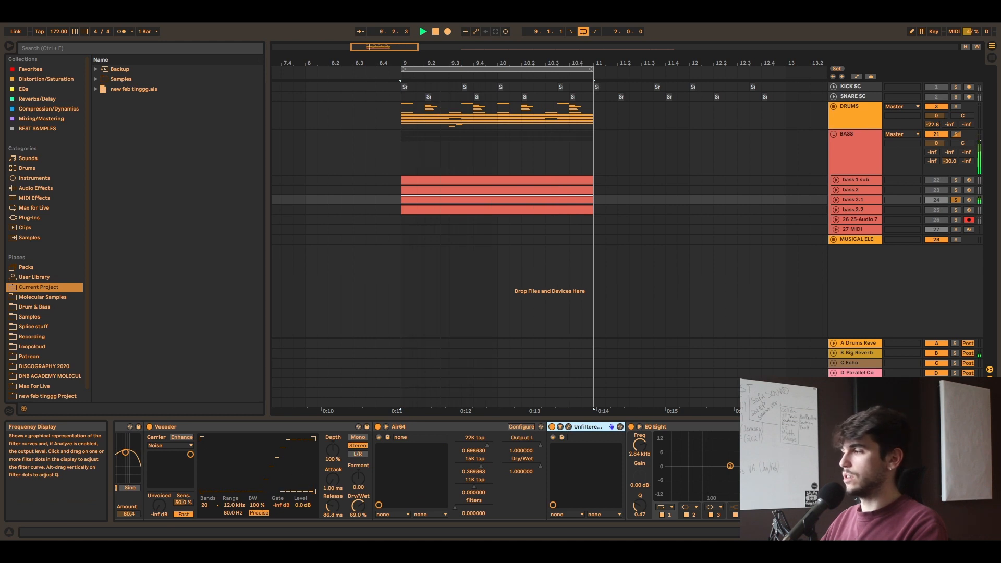
left_click_drag(926, 532, 898, 532)
key("space")
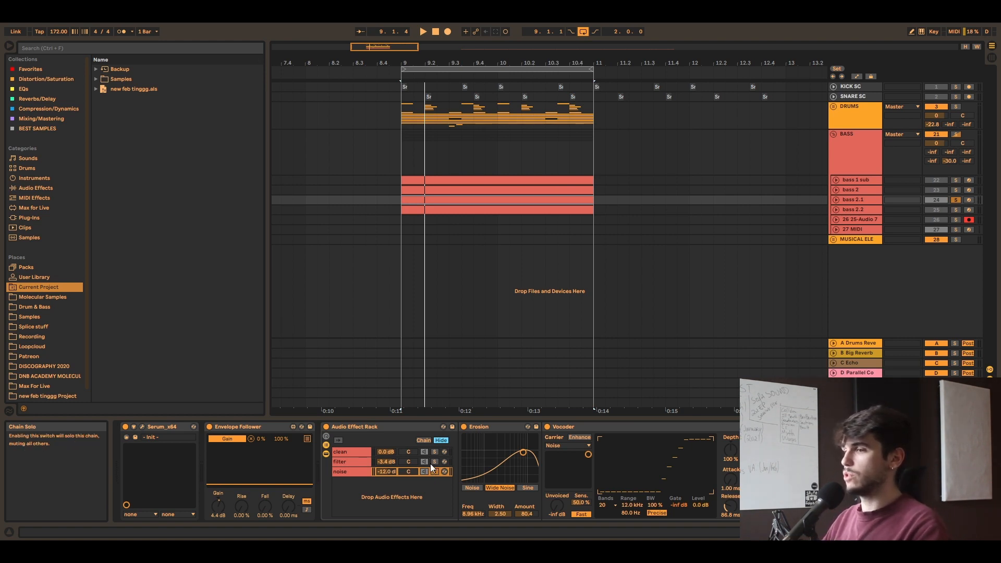
Step: Play the loop while watching bass 2.1's Envelope Follower, and solo the clean chain
left_click(238, 427)
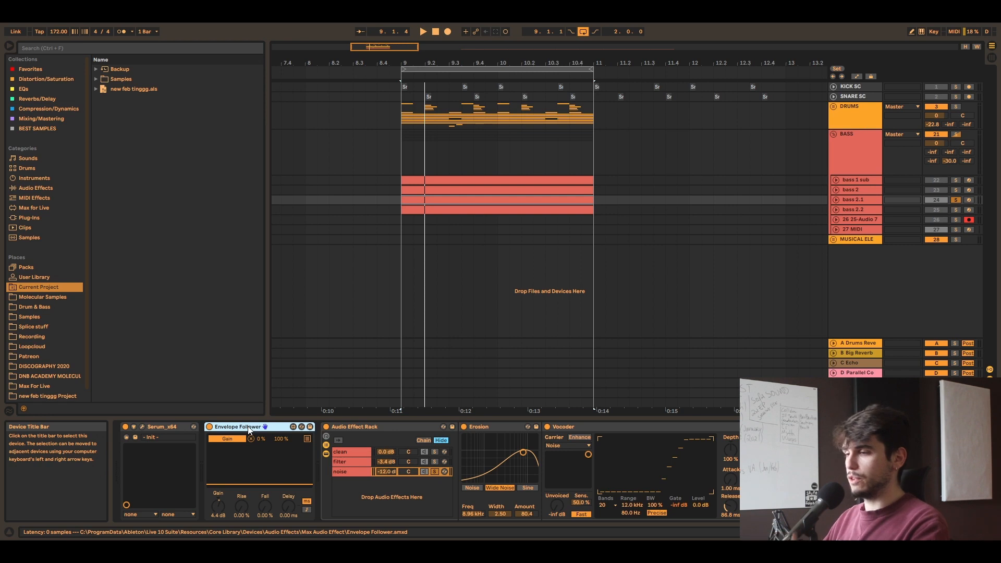
key("space")
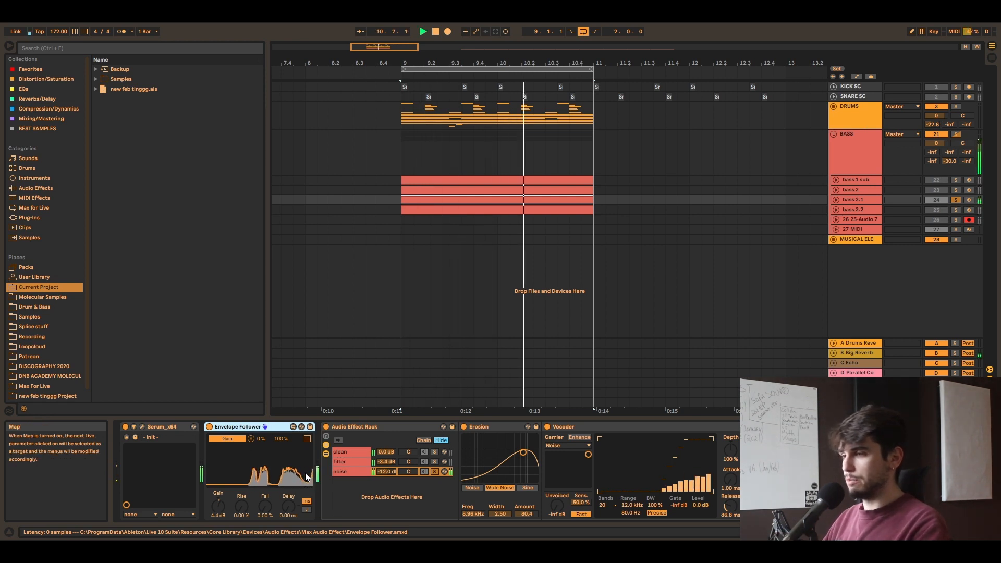
left_click(435, 452)
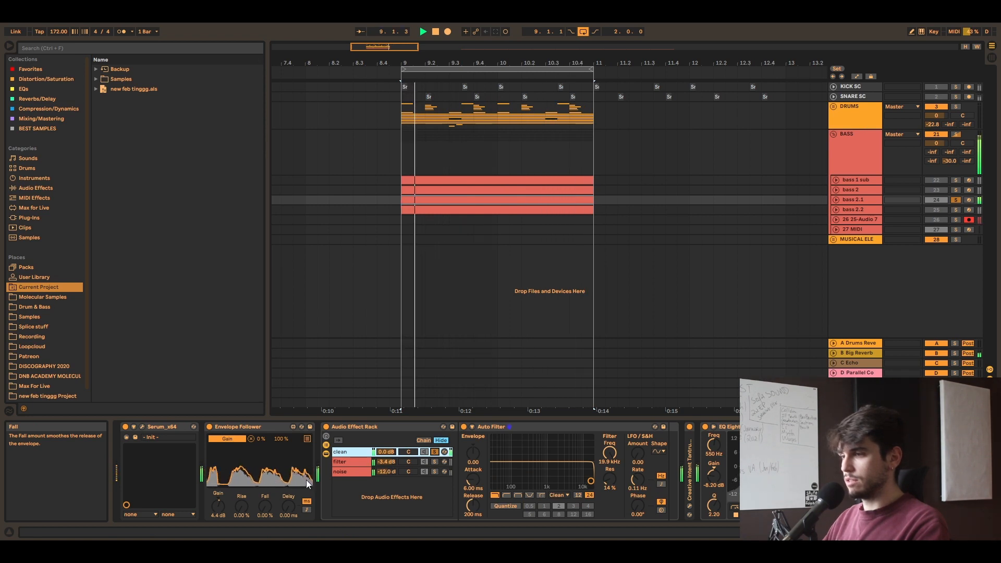
Step: Try the Envelope Follower after the Auto Filter in the clean chain, and move it back ahead of the Audio Effect Rack
left_click(242, 425)
left_click_drag(645, 469, 632, 472)
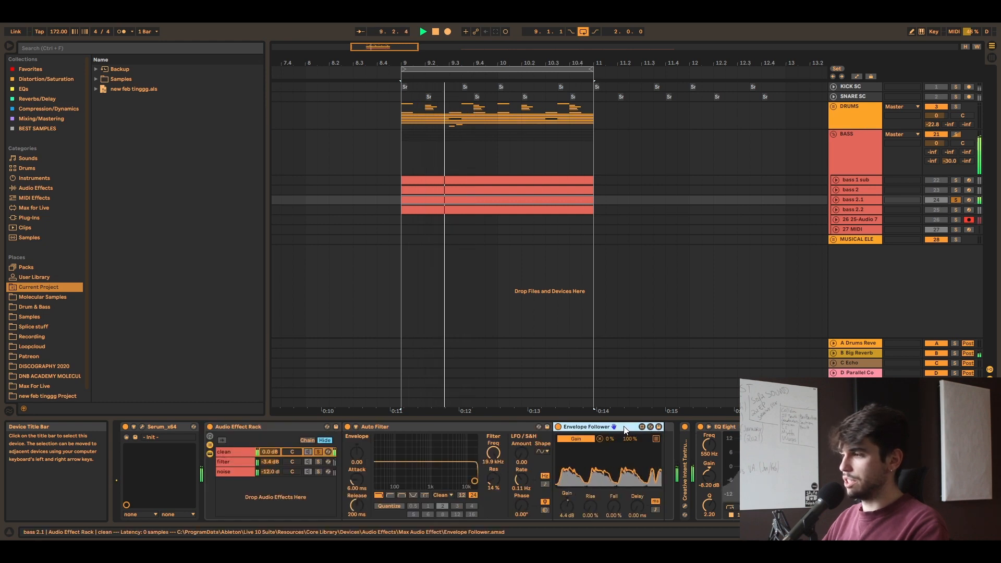
left_click_drag(625, 427, 681, 476)
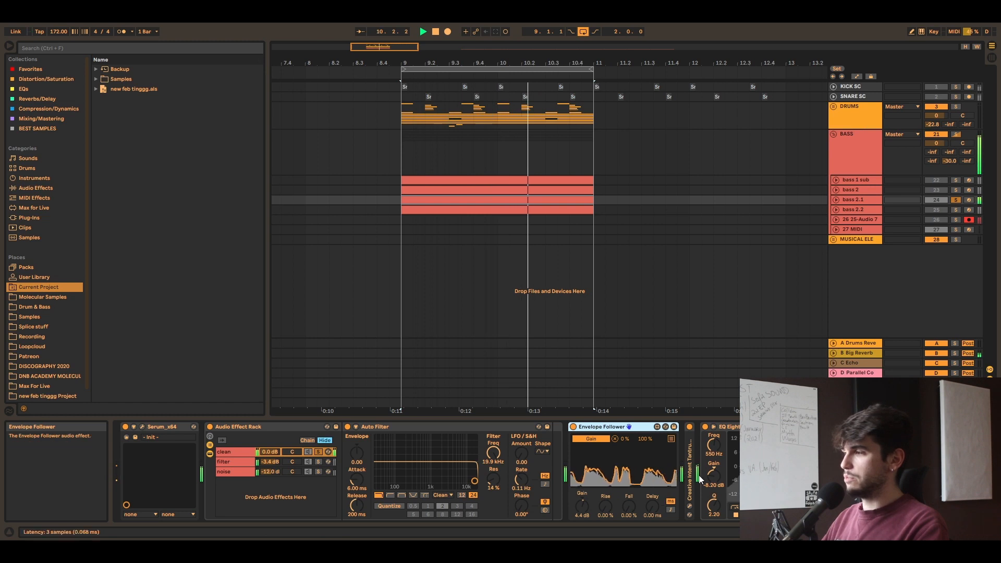
left_click_drag(630, 426, 235, 457)
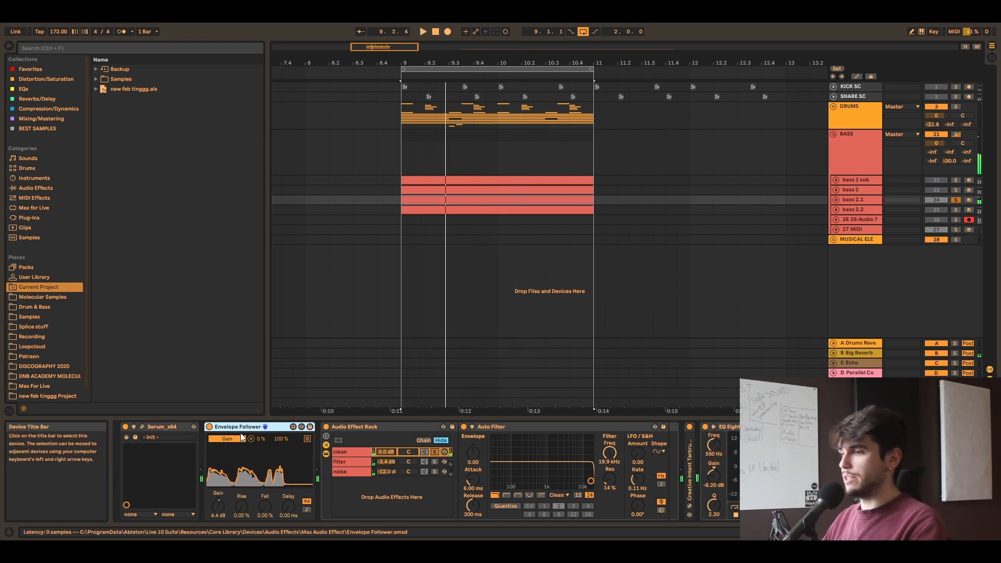
Step: Open bass 2.1's noise chain and fold its devices from Erosion through EQ Eight to bring the Utility into view
left_click(350, 472)
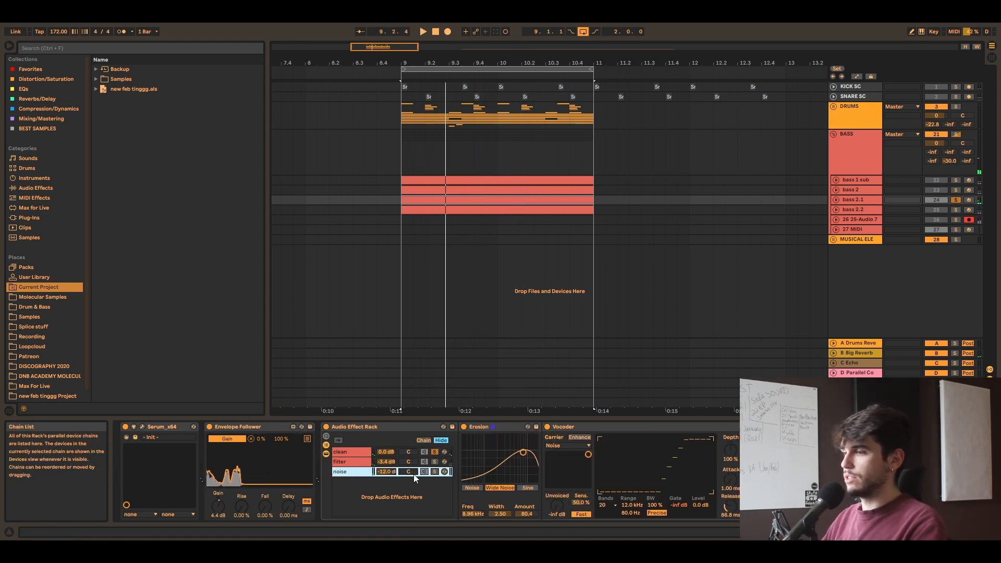
double_click(505, 428)
double_click(517, 427)
left_click(522, 428)
double_click(523, 428)
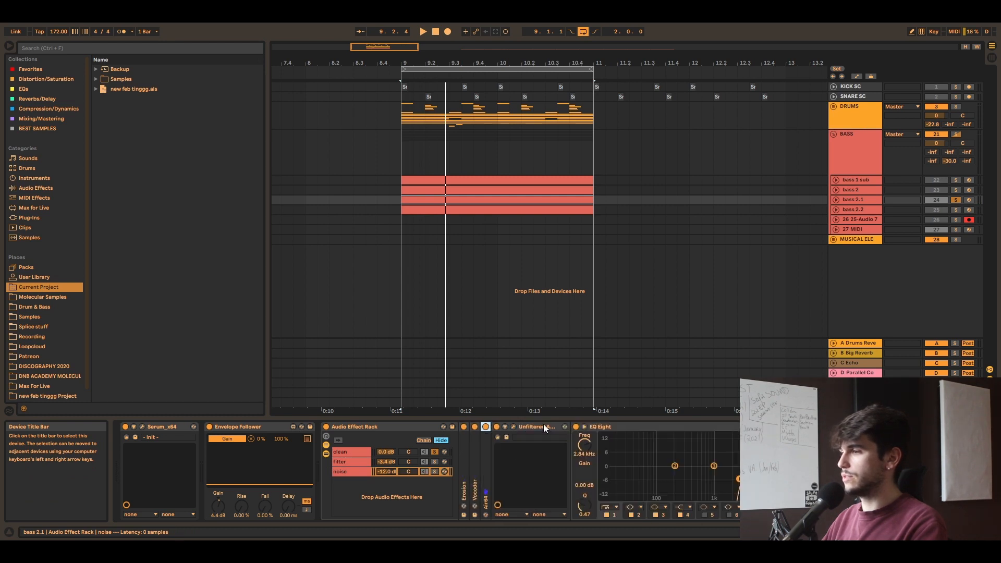
double_click(543, 426)
double_click(551, 427)
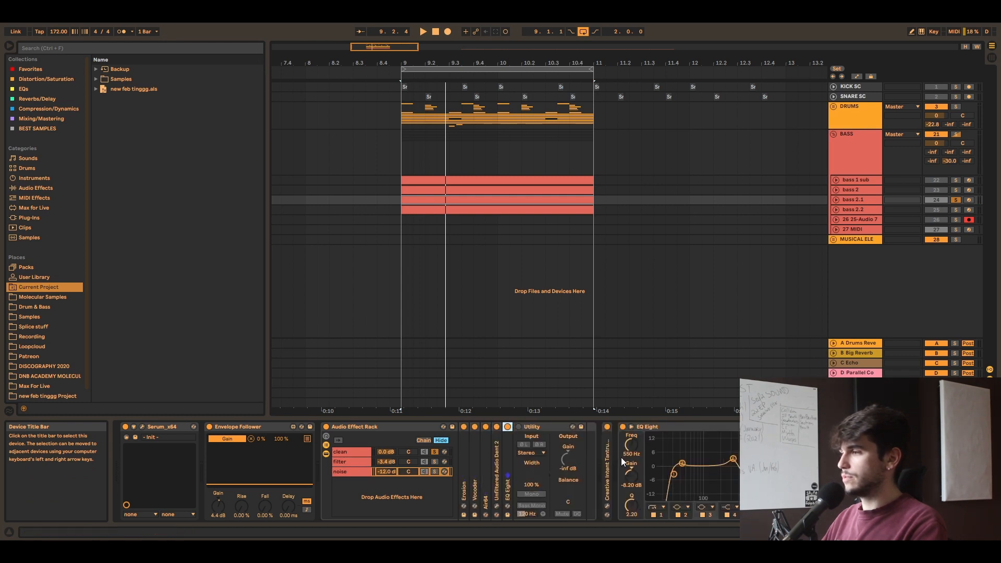
Step: Solo the noise chain and play the loop, then turn on the chain's Utility and play it again for comparison
left_click(435, 472)
key("space")
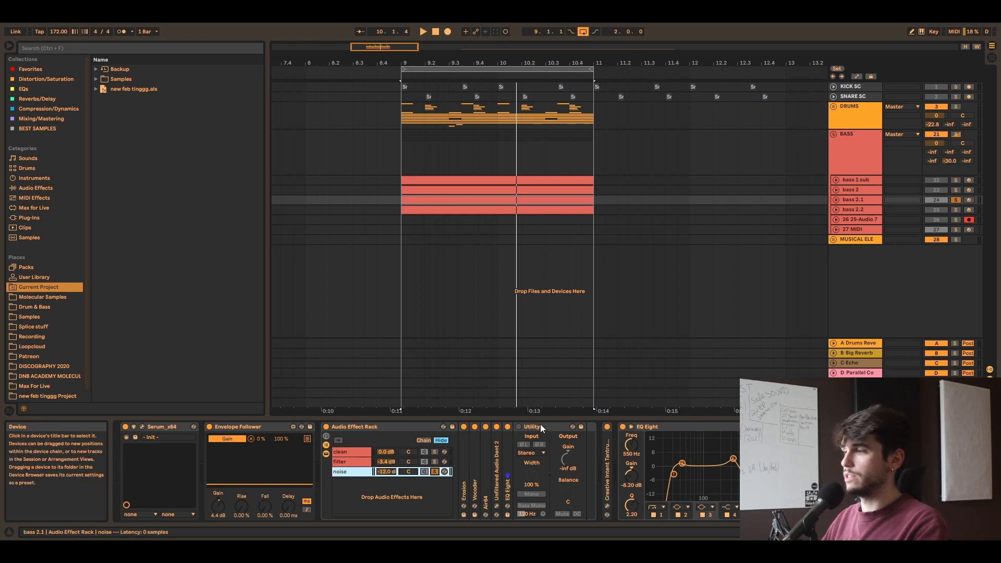
left_click(520, 428)
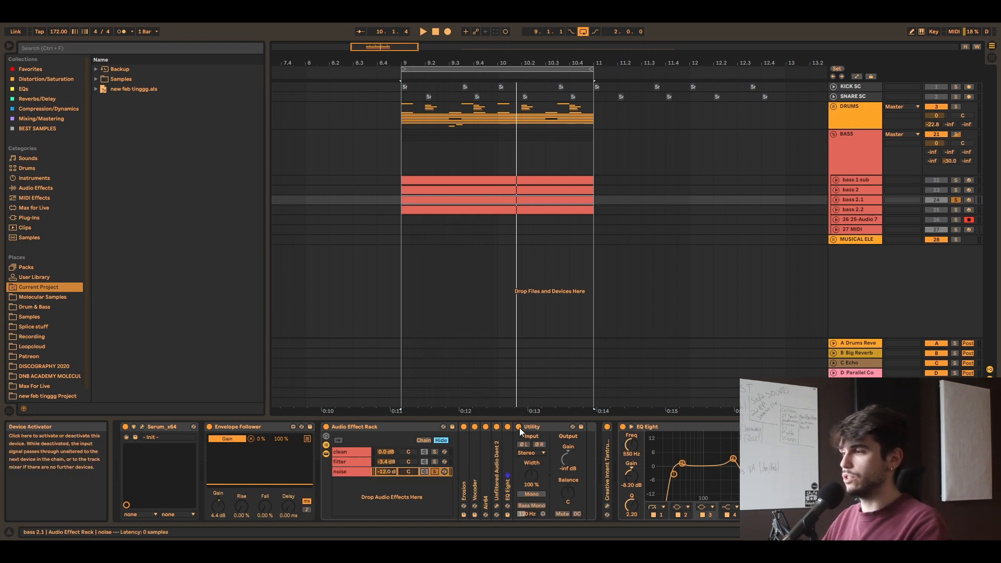
key("space")
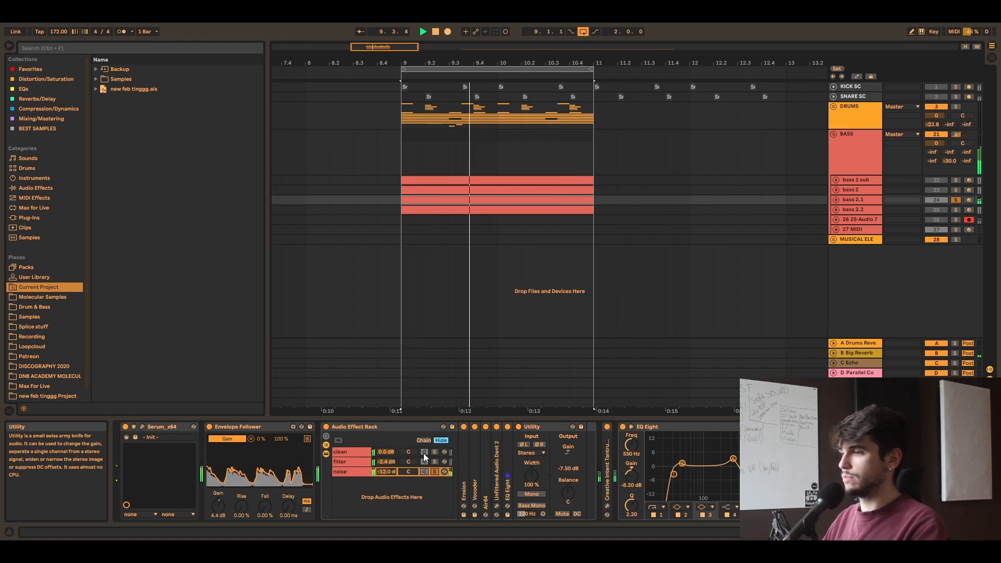
Step: Unsolo the noise chain, compare the full rack with its Utility off and on, and undo the trial adjustment of the chain volume
left_click(433, 472)
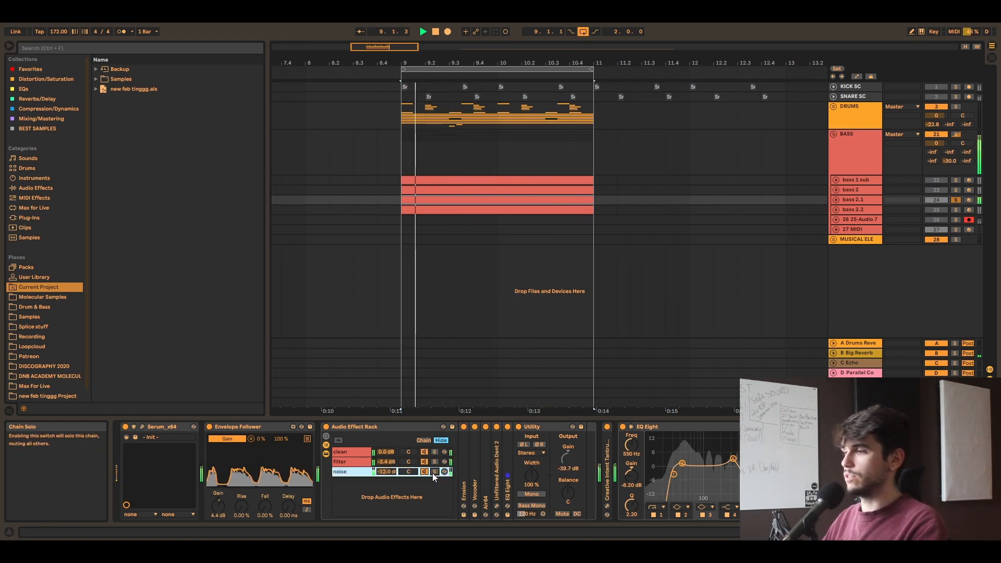
left_click(520, 427)
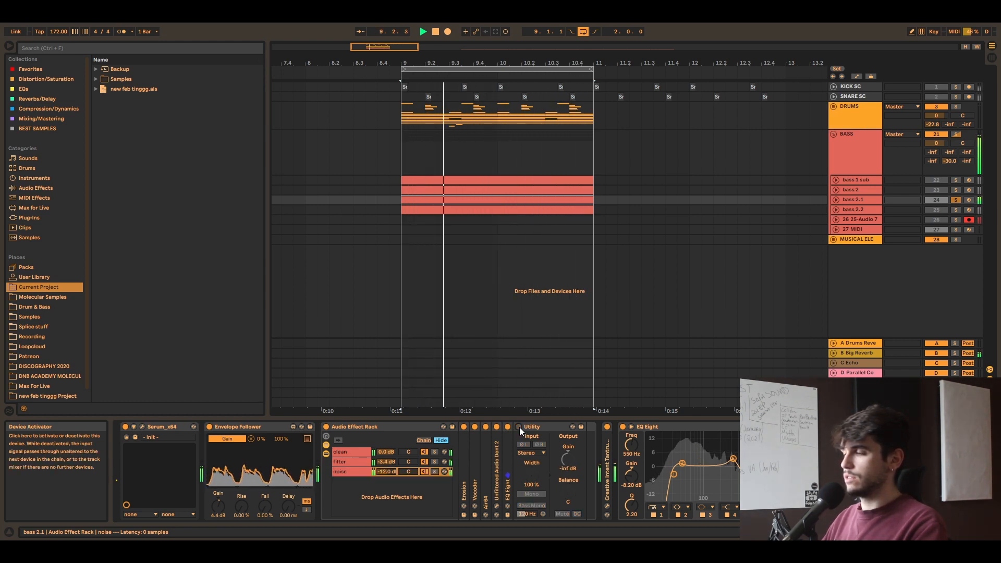
left_click(520, 427)
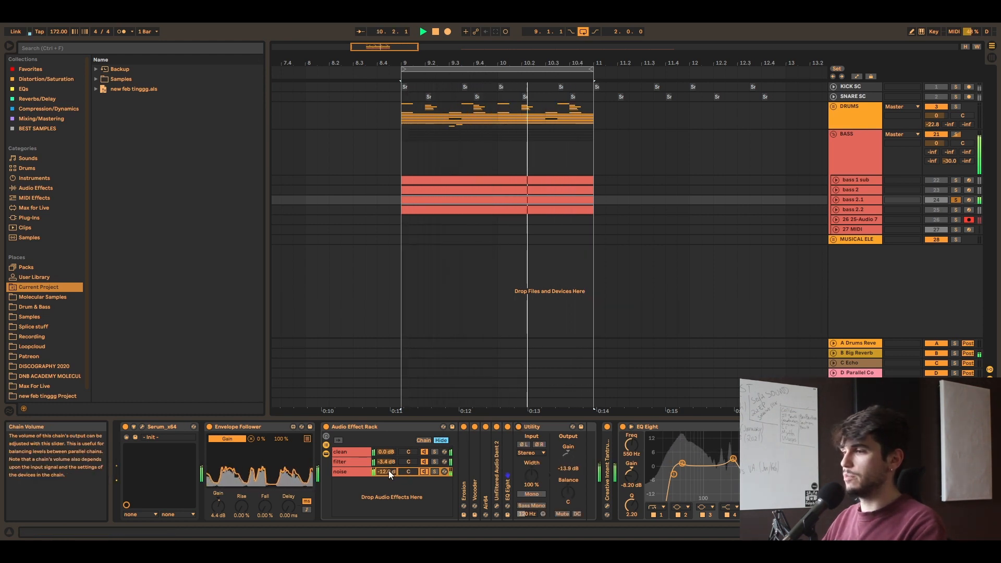
mouse_move(389, 471)
left_mouse_down()
mouse_move(389, 453)
mouse_move(389, 471)
left_mouse_up()
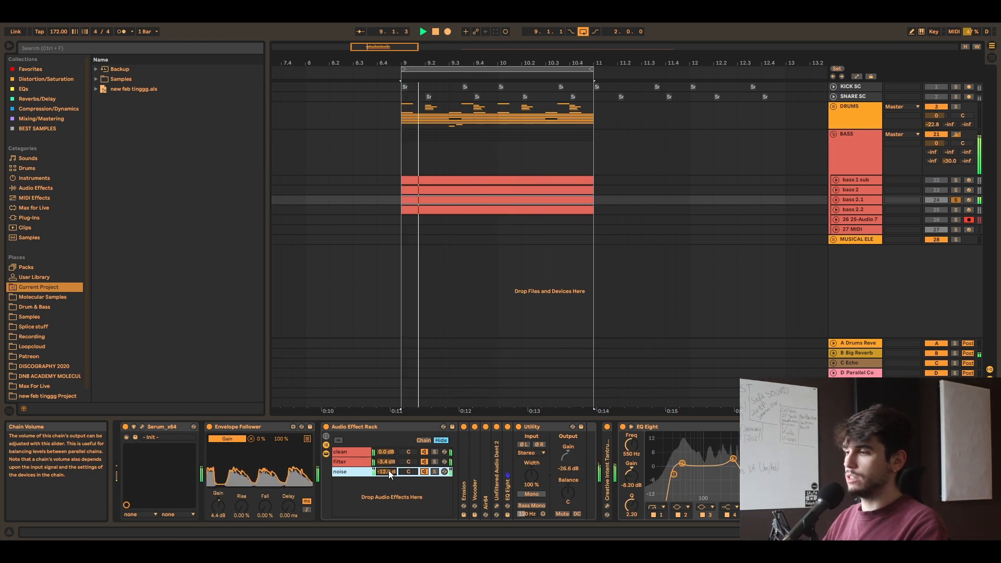
key("ctrl+z")
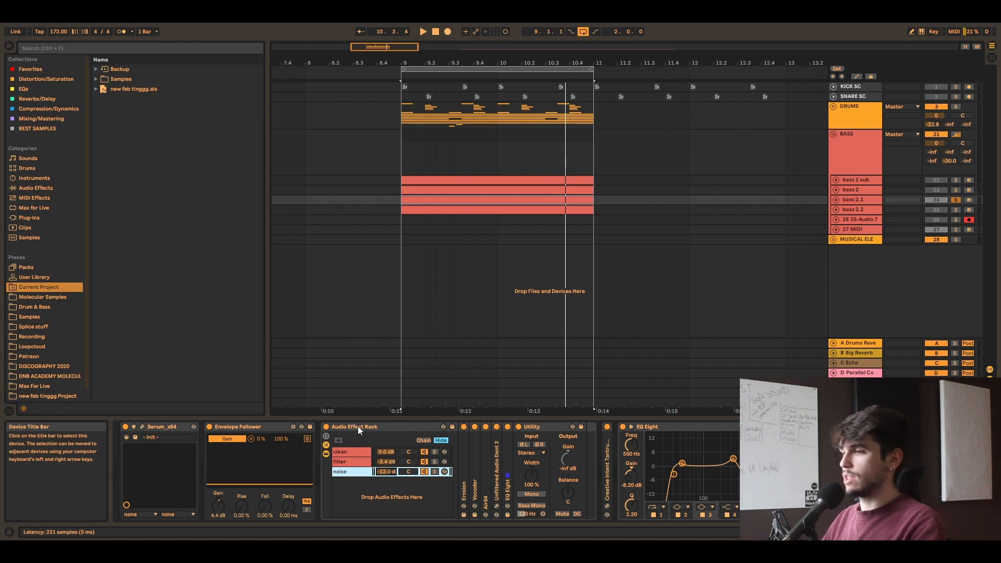
Step: Review the devices in the rack's clean, filter and noise chains one after another with playback stopped
left_click(349, 455)
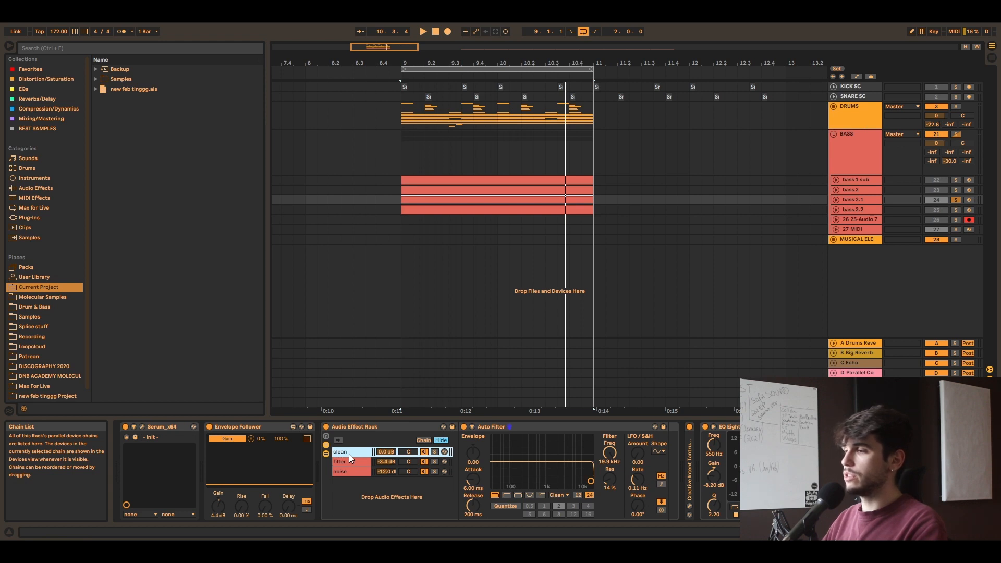
left_click(361, 463)
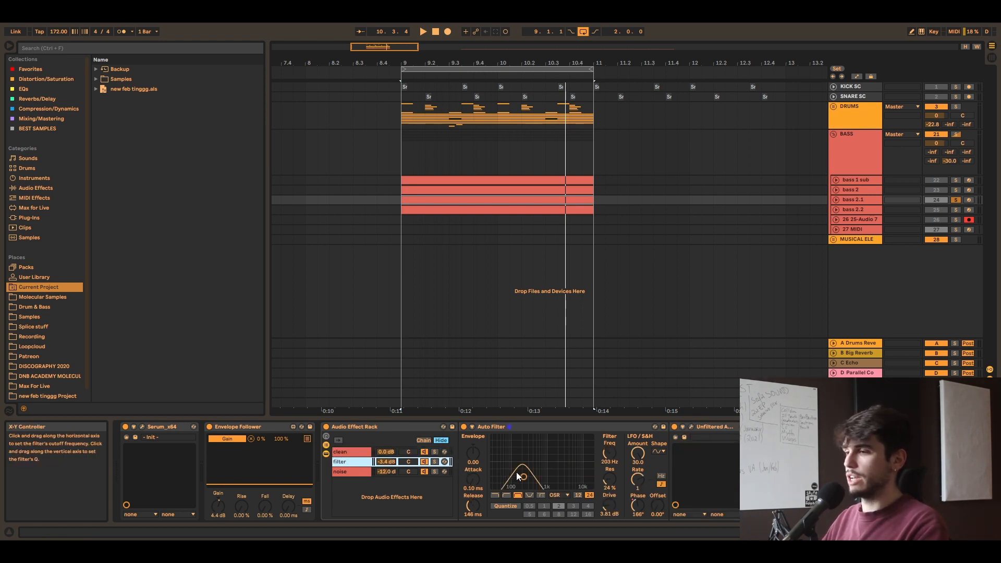
left_click(345, 472)
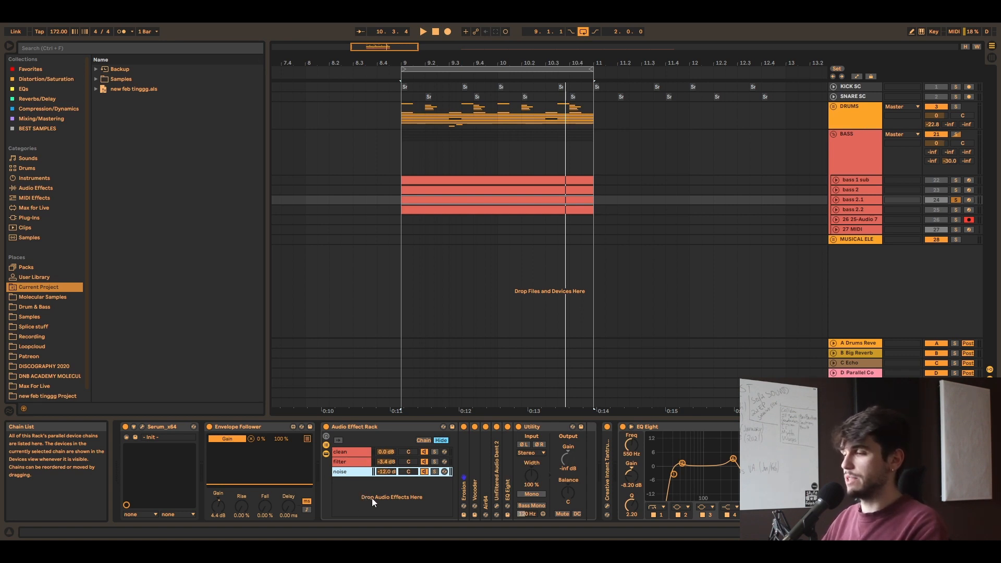
left_click(344, 462)
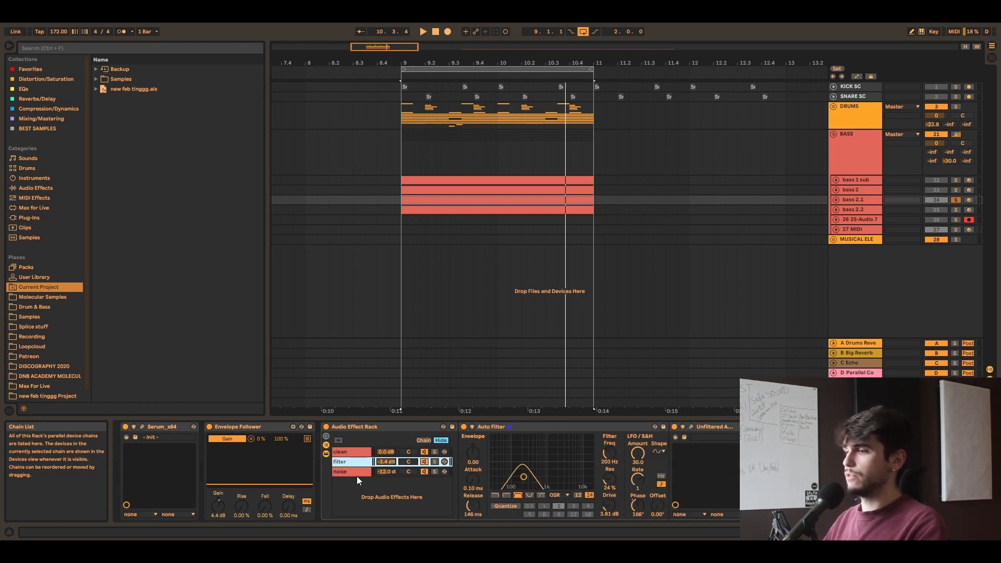
left_click(351, 472)
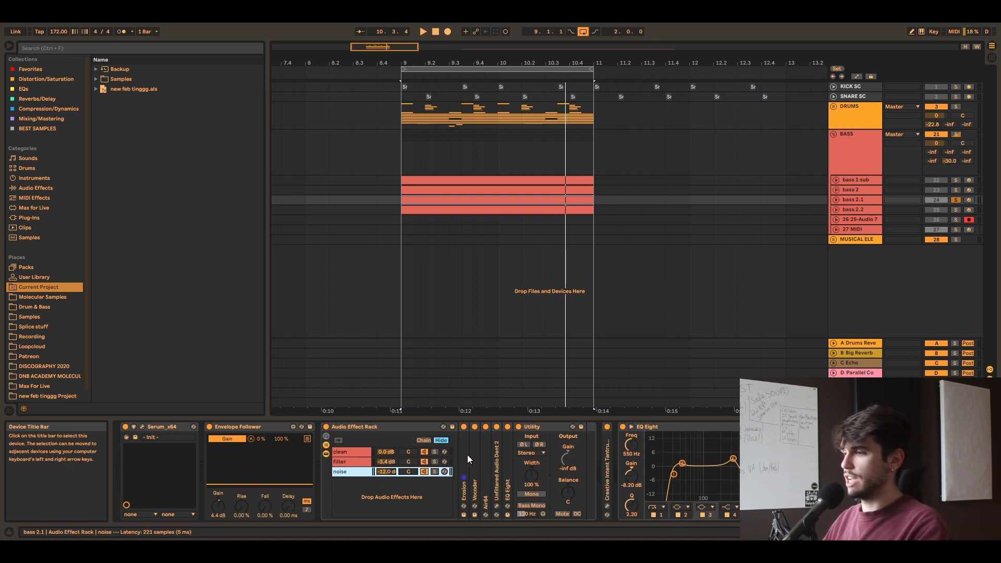
left_click(342, 450)
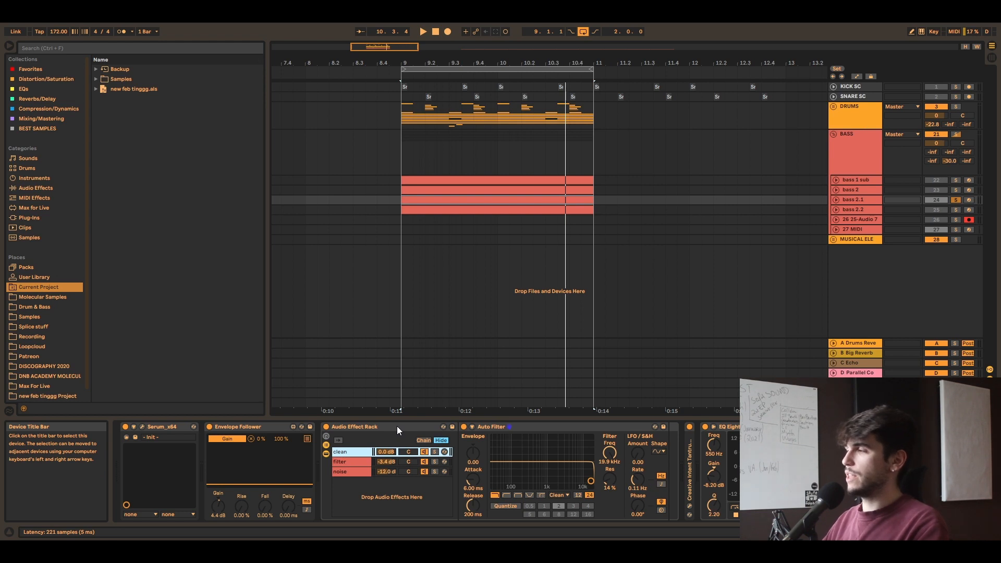
Step: Check the devices on the Big Reverb return and the return below Parallel Co, and go back to bass 2.1's devices
left_click(878, 354)
left_click(864, 393)
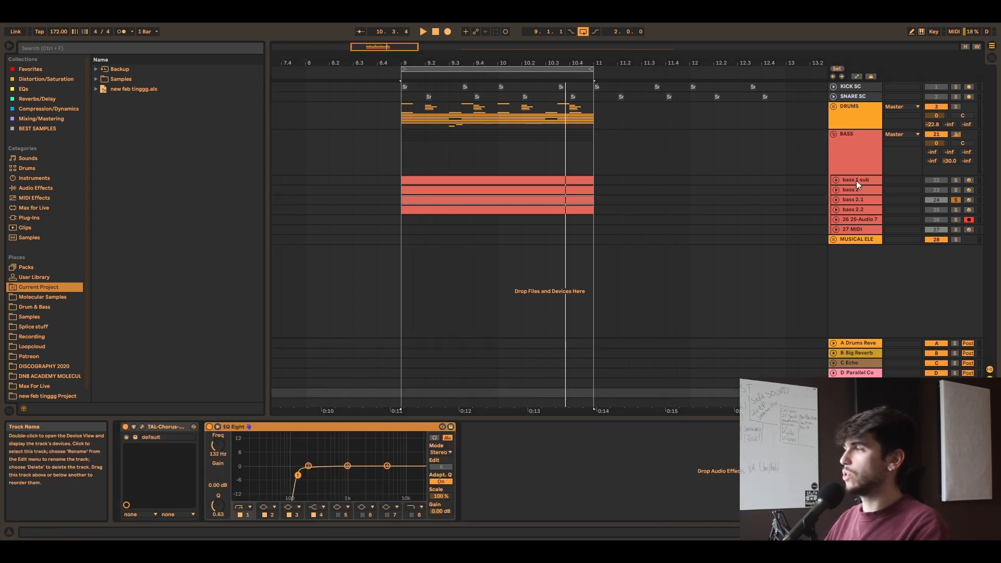
left_click(856, 199)
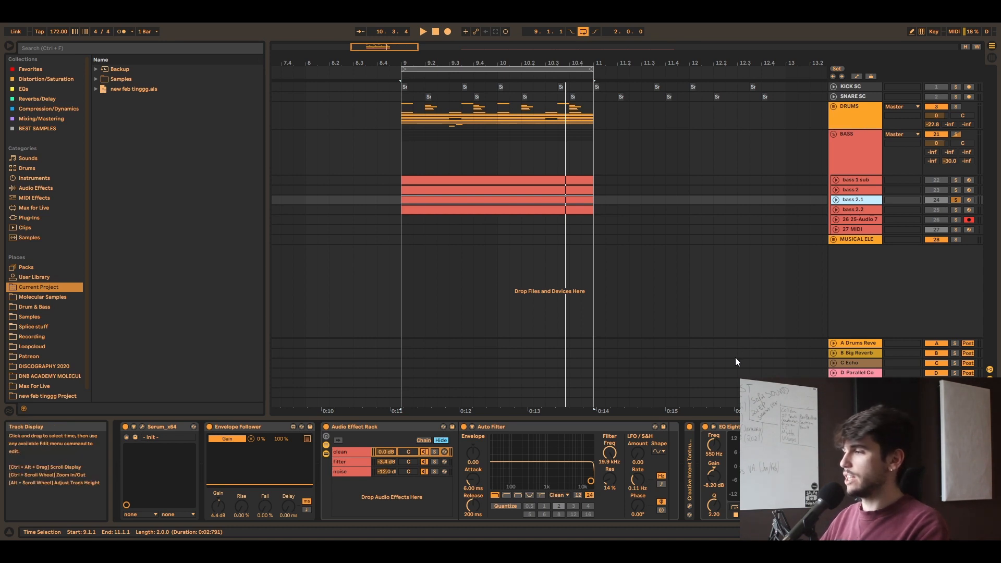
Step: Unsolo bass 2.1 and play the loop with the drums and all bass layers together
left_click(957, 199)
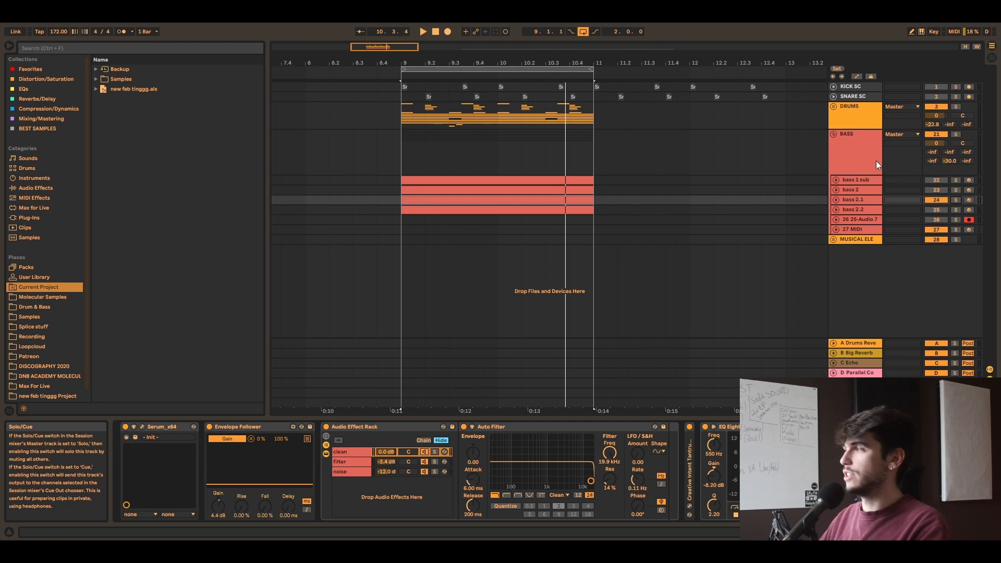
left_click(453, 194)
key("space")
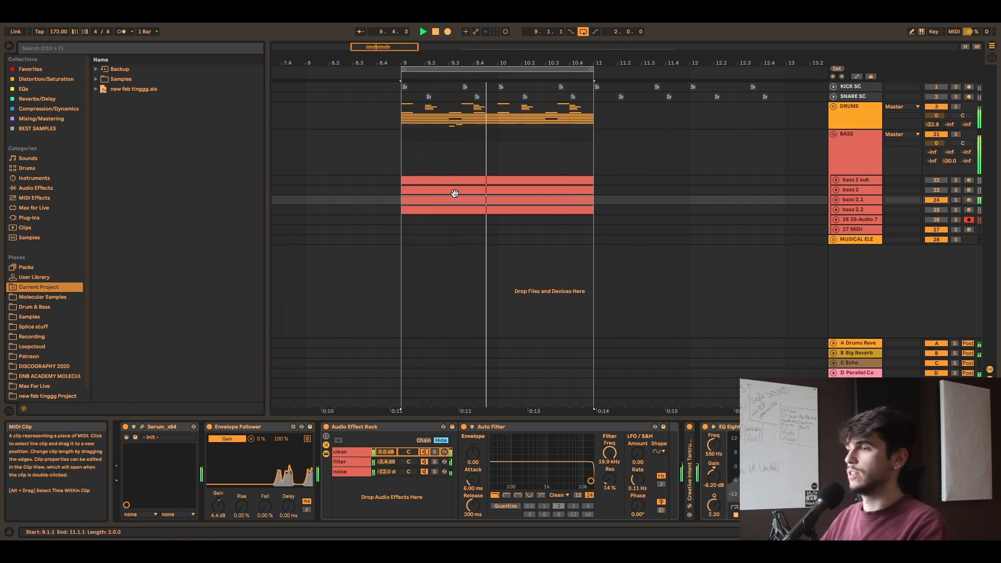